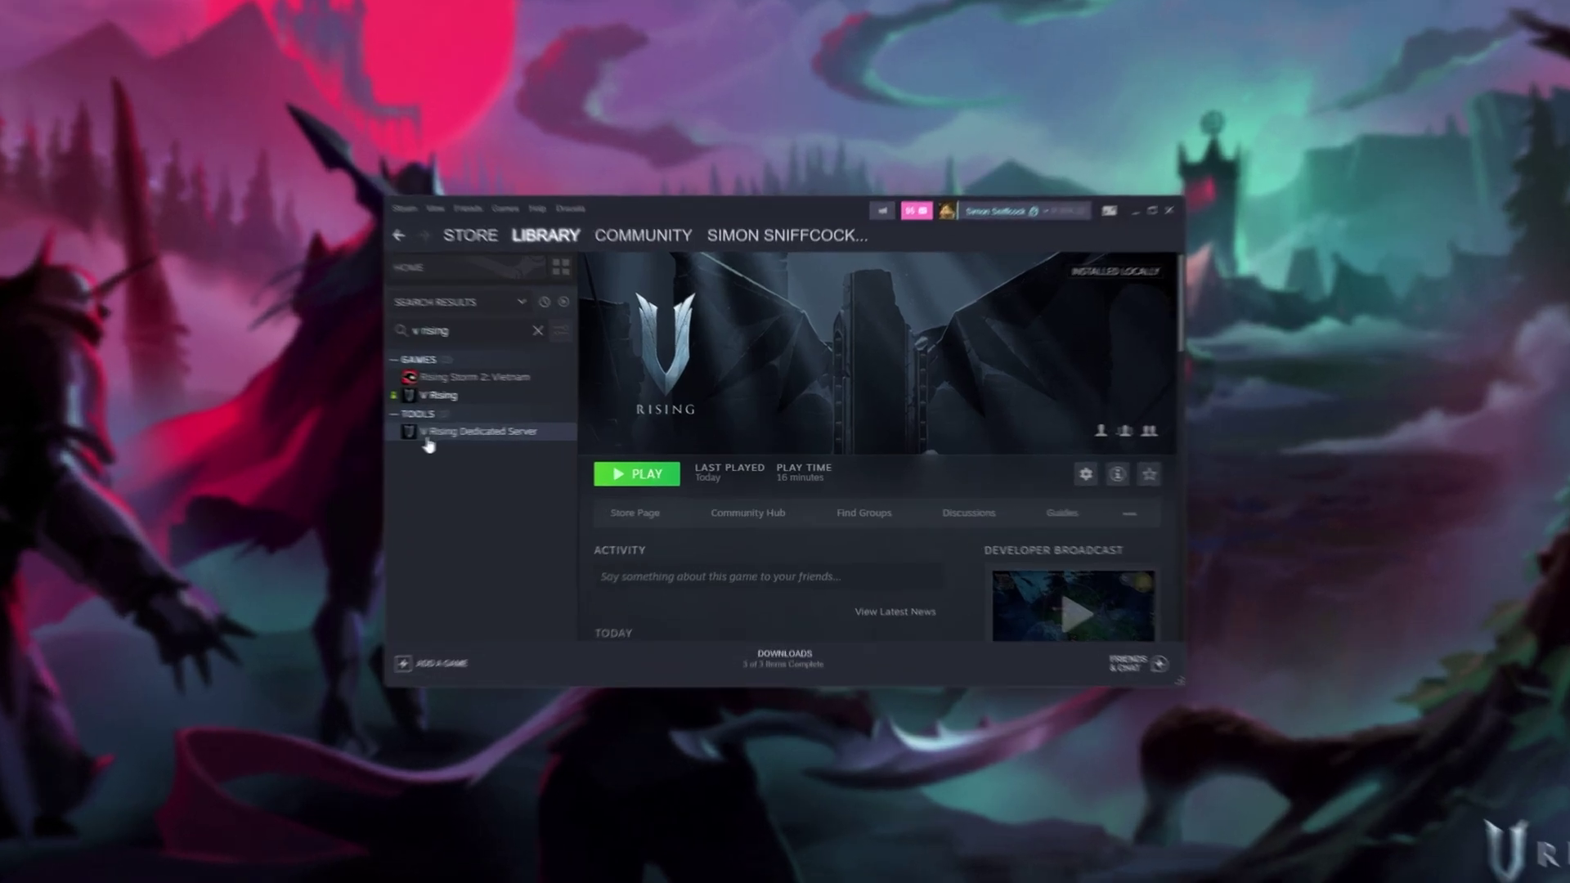
- Search the Steam library for 'v rising' to find the V Rising Dedicated Server tool
left_click(521, 434)
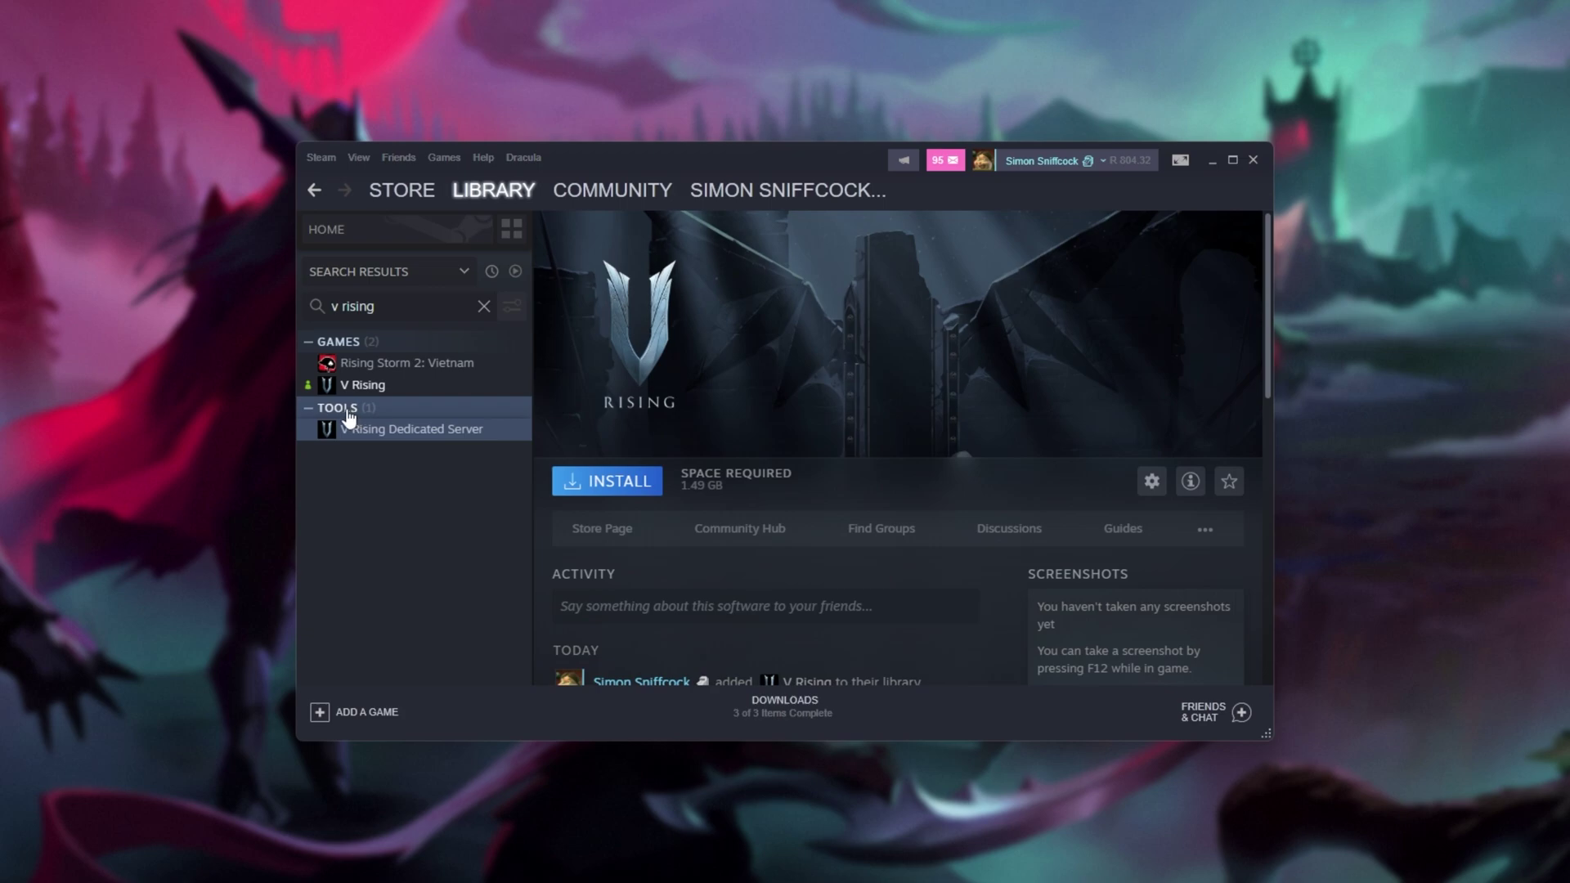
key("Escape")
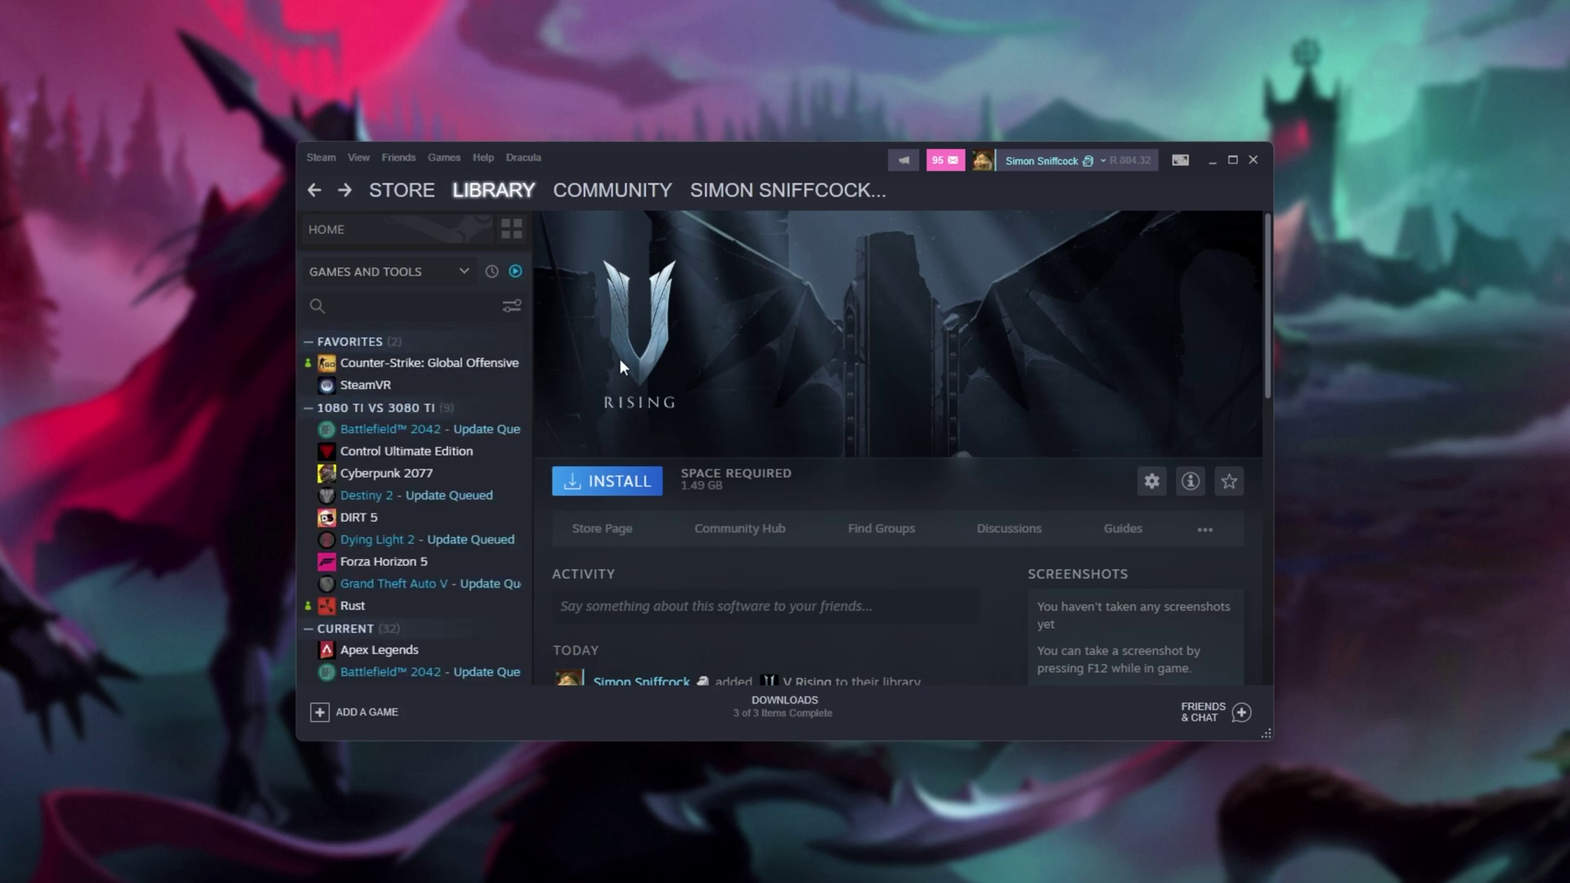
left_click(465, 273)
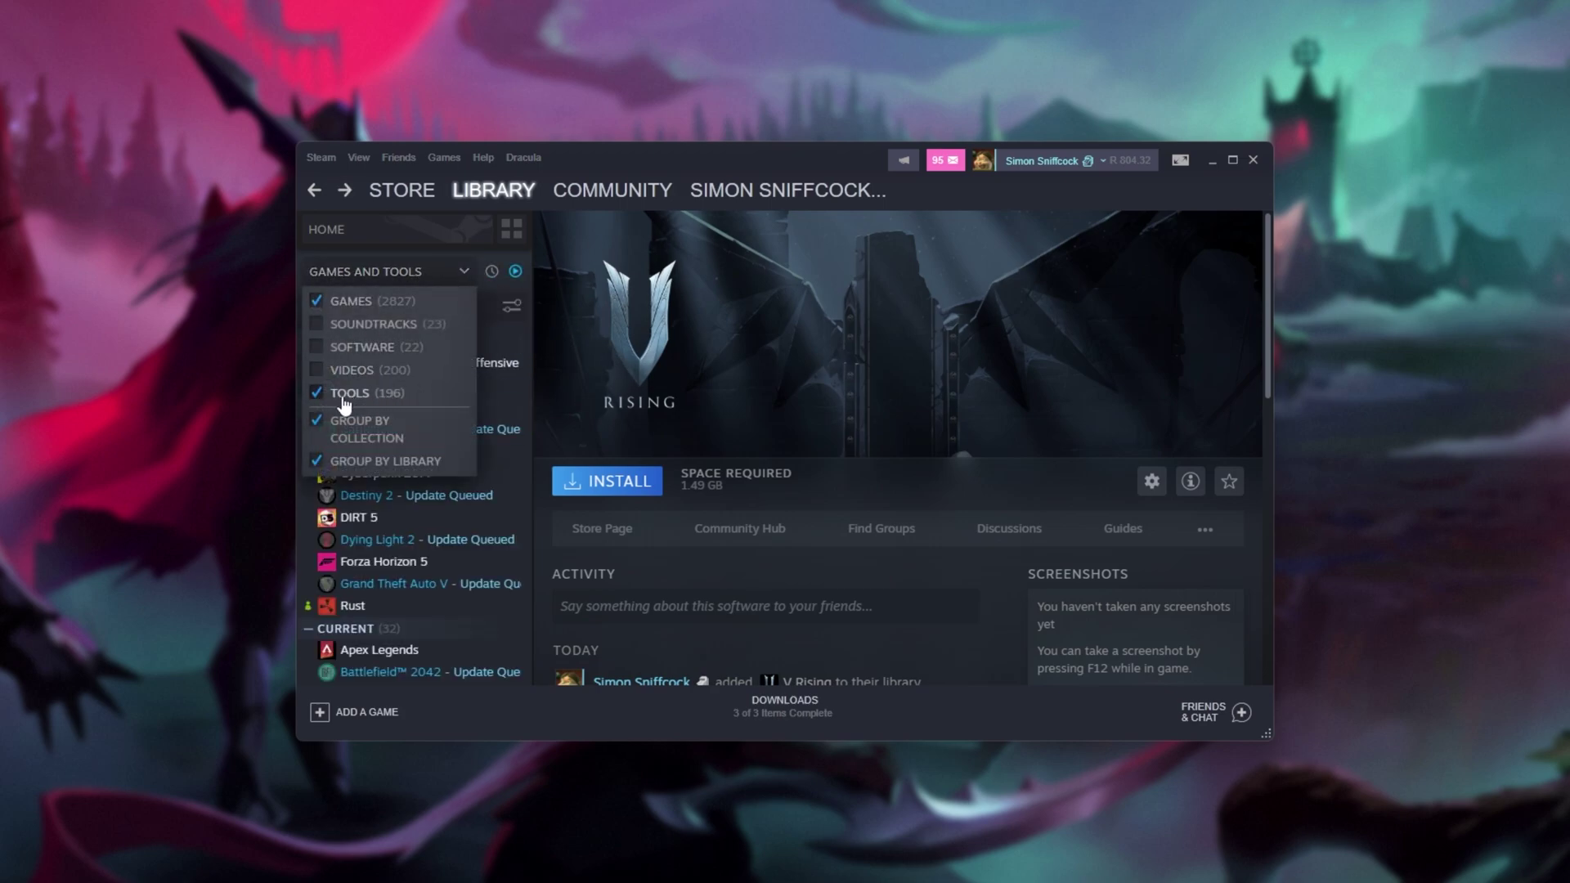
left_click(383, 304)
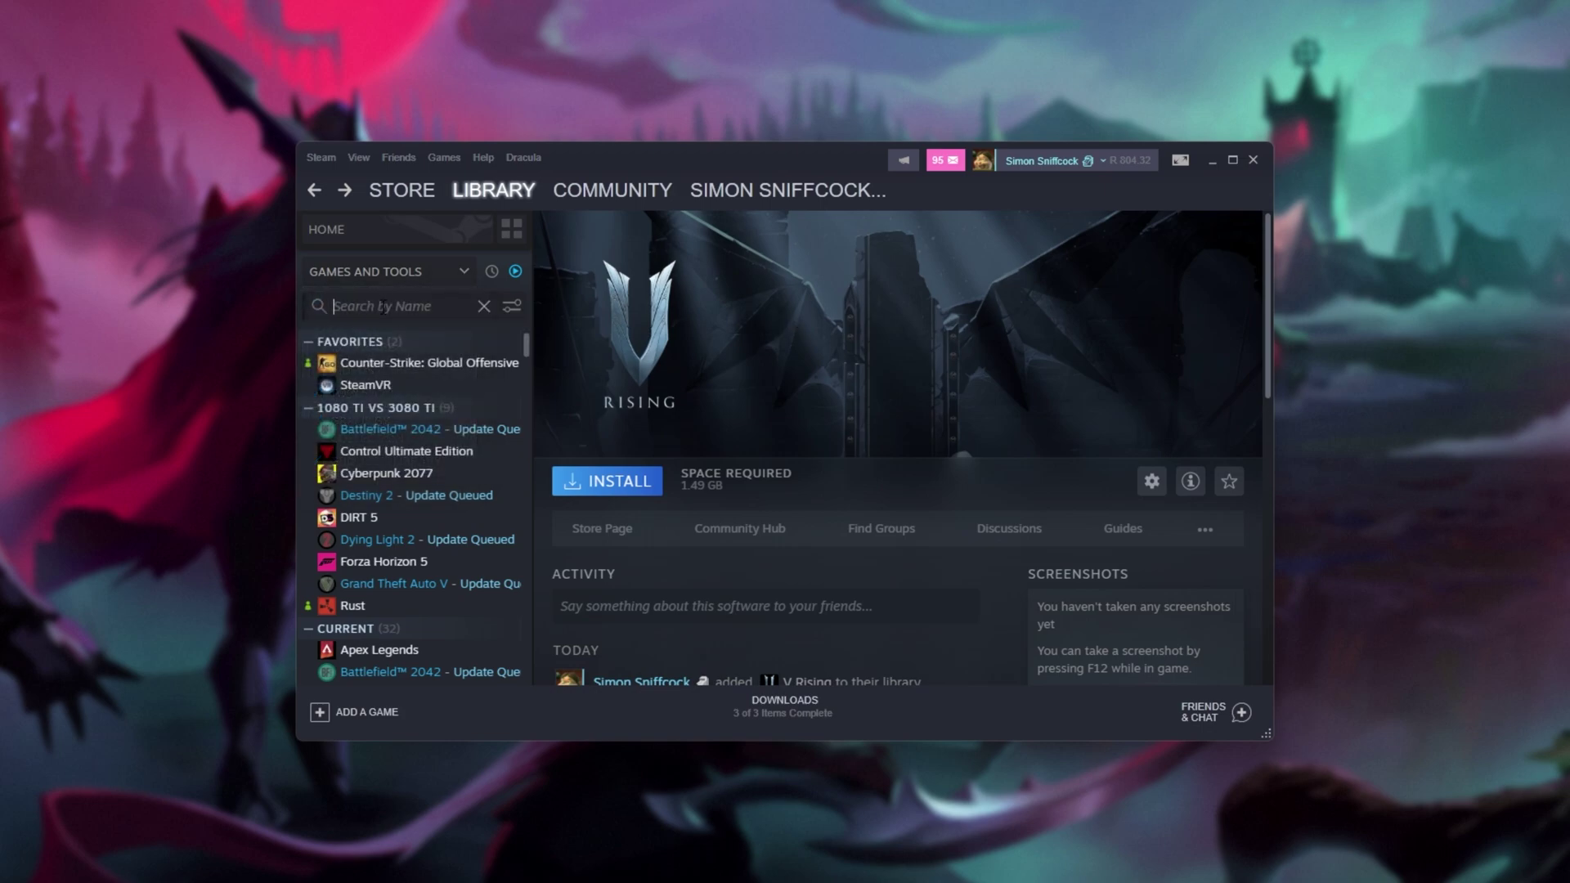
type("v rising")
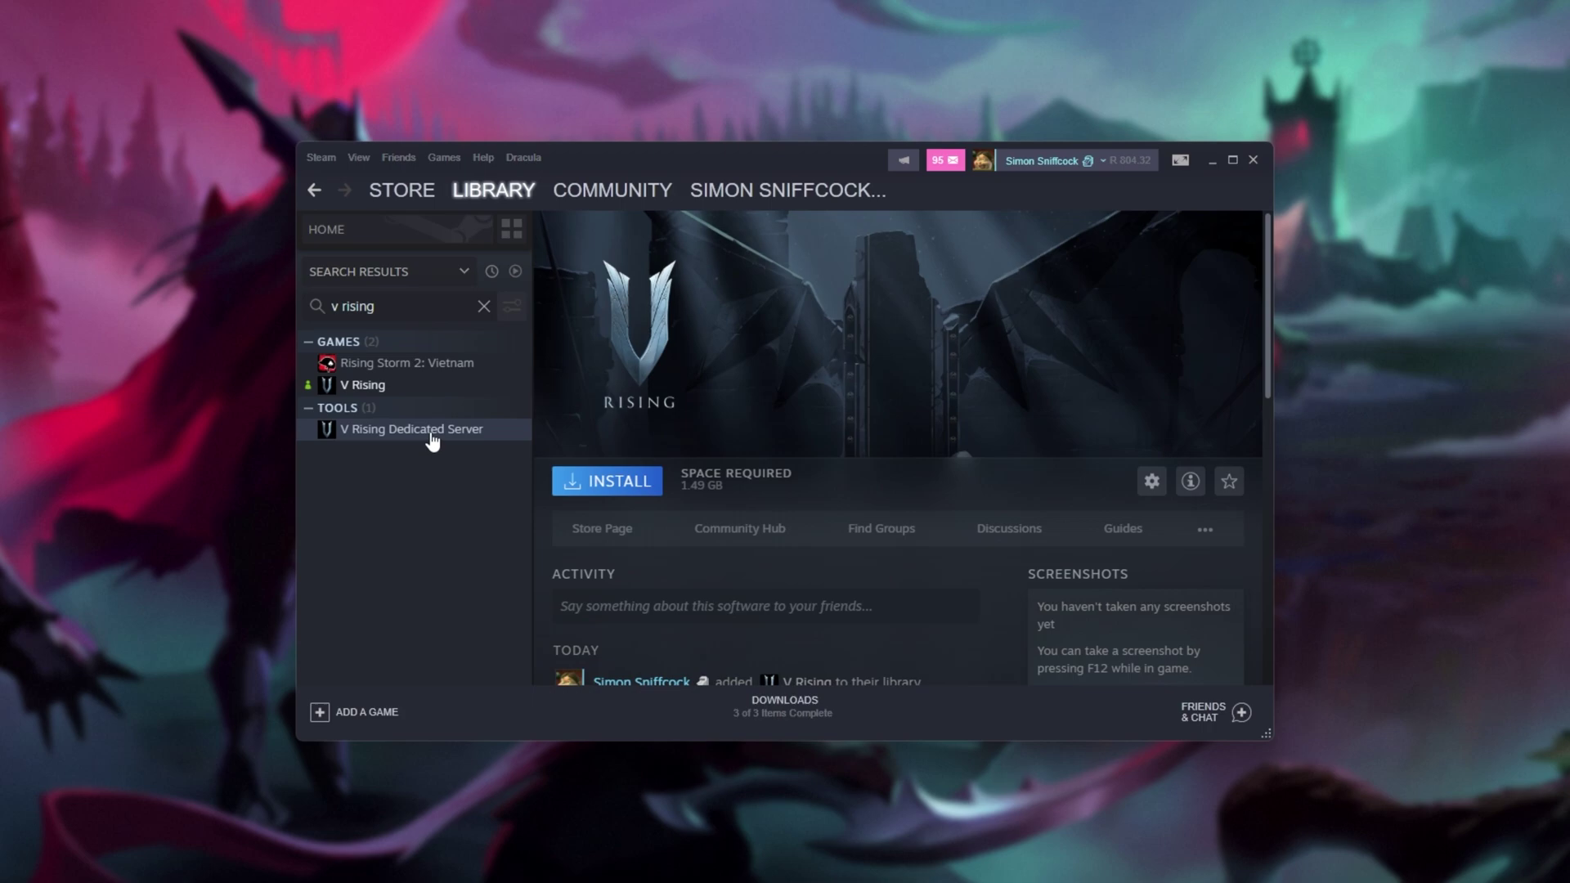
- Install V Rising Dedicated Server to the chosen library location
double_click(448, 431)
left_click(977, 519)
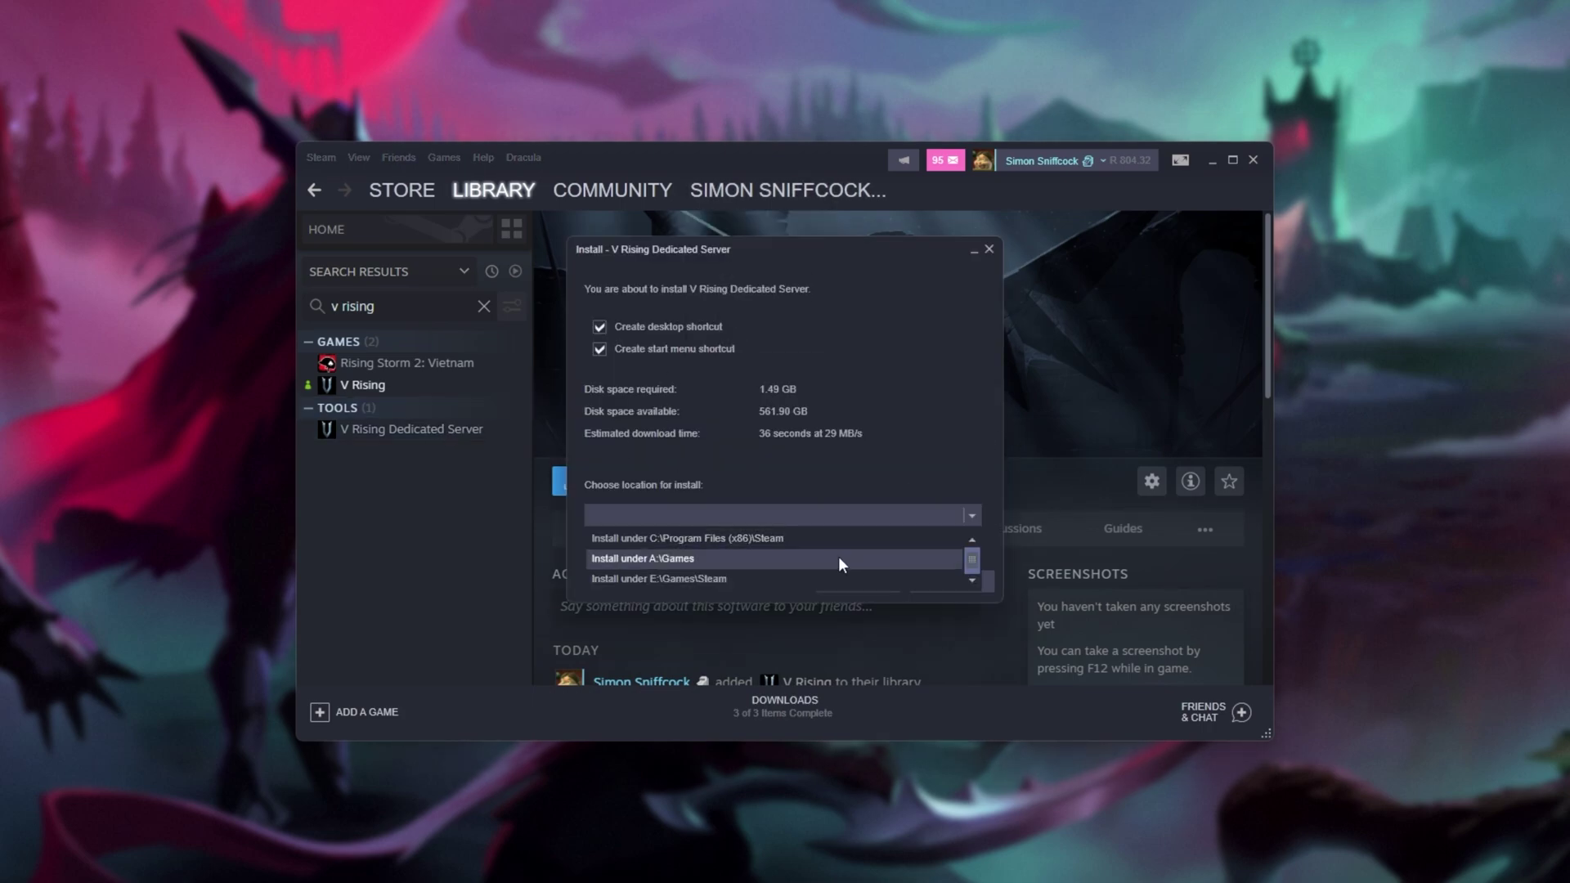
left_click(830, 568)
left_click(842, 579)
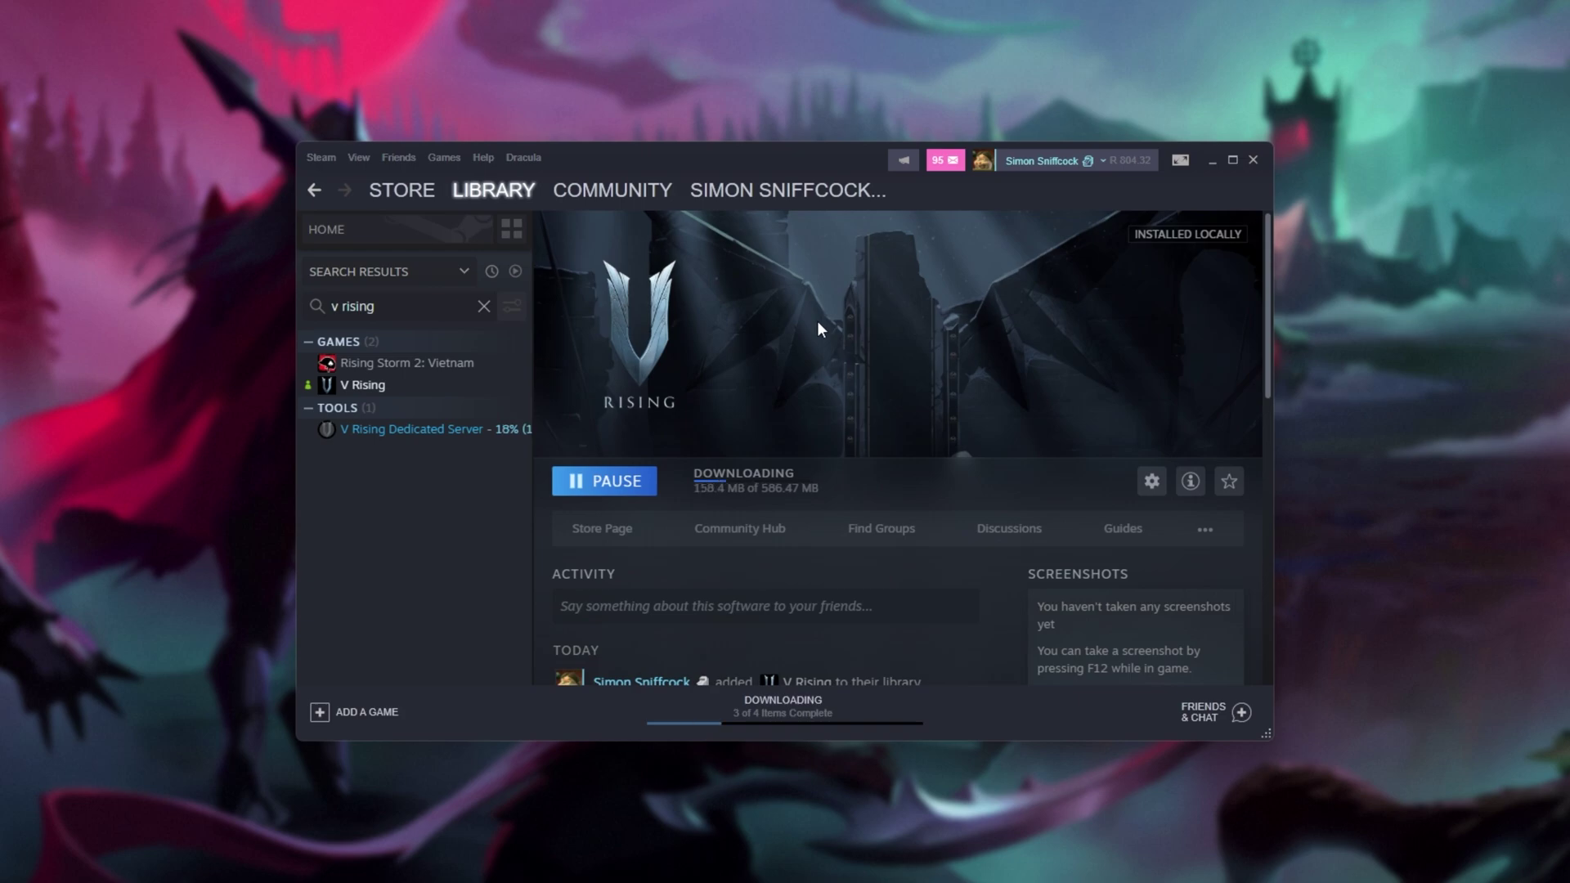
- Browse the dedicated server's local files via Manage and select start_server_example.bat
right_click(418, 444)
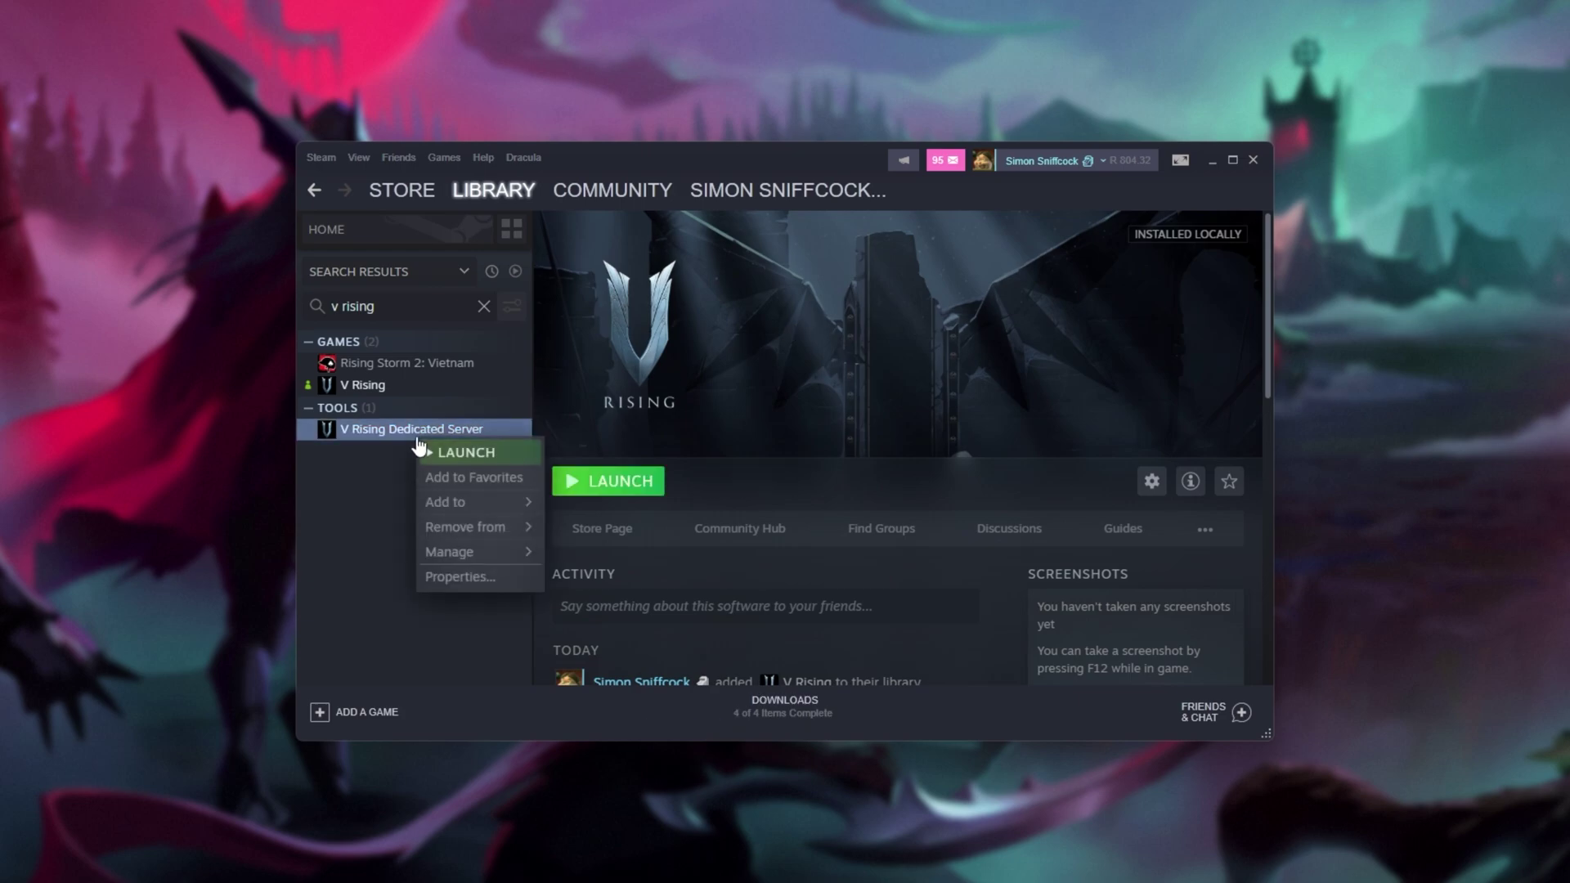
mouse_move(502, 546)
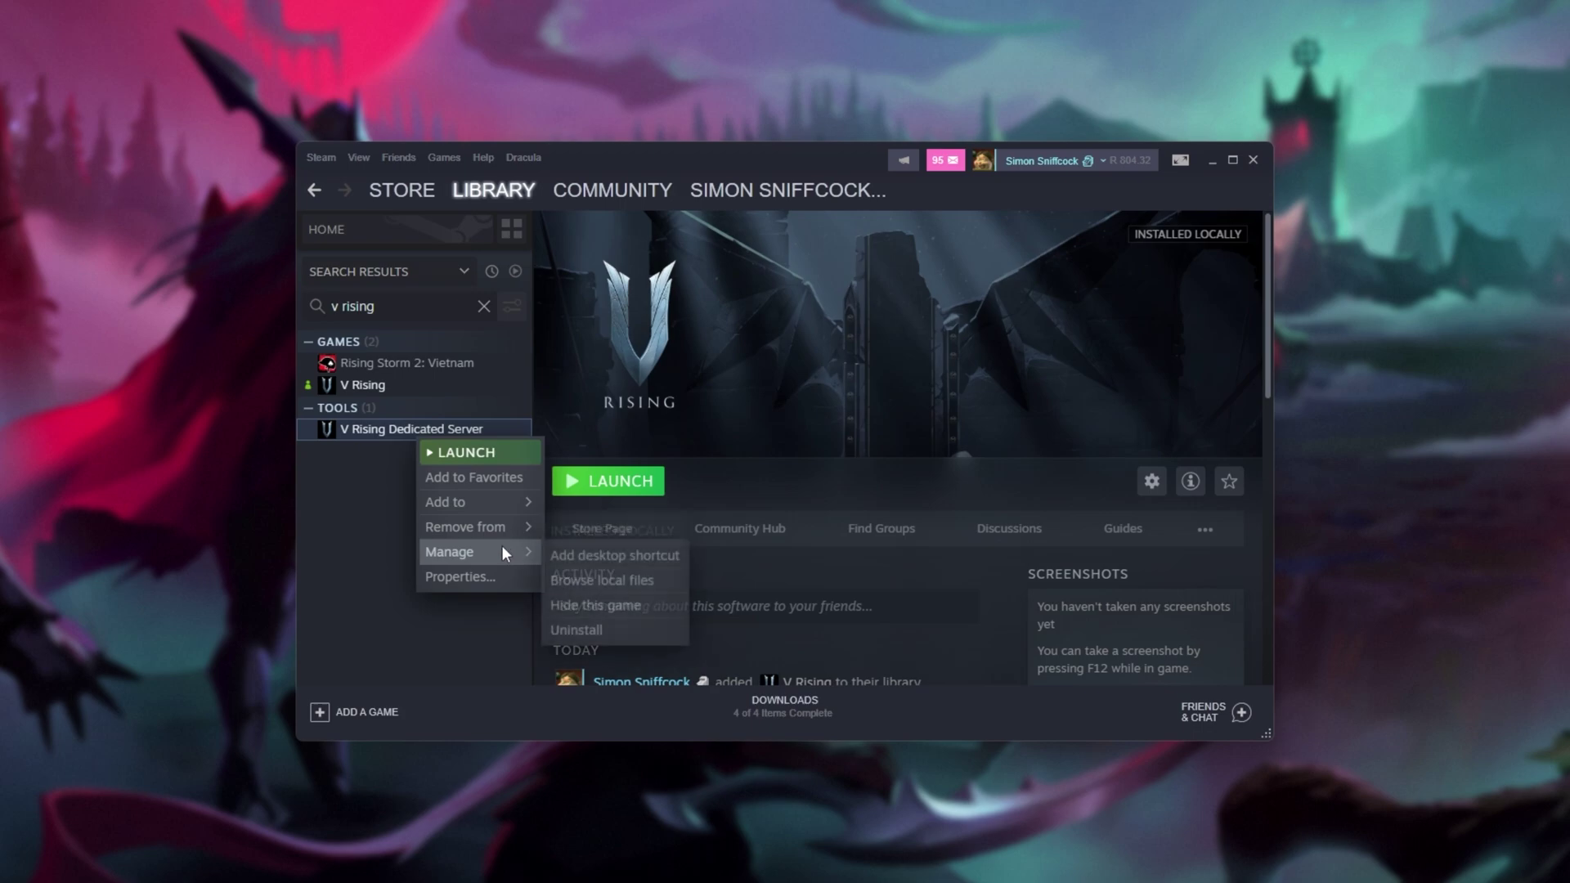
left_click(642, 580)
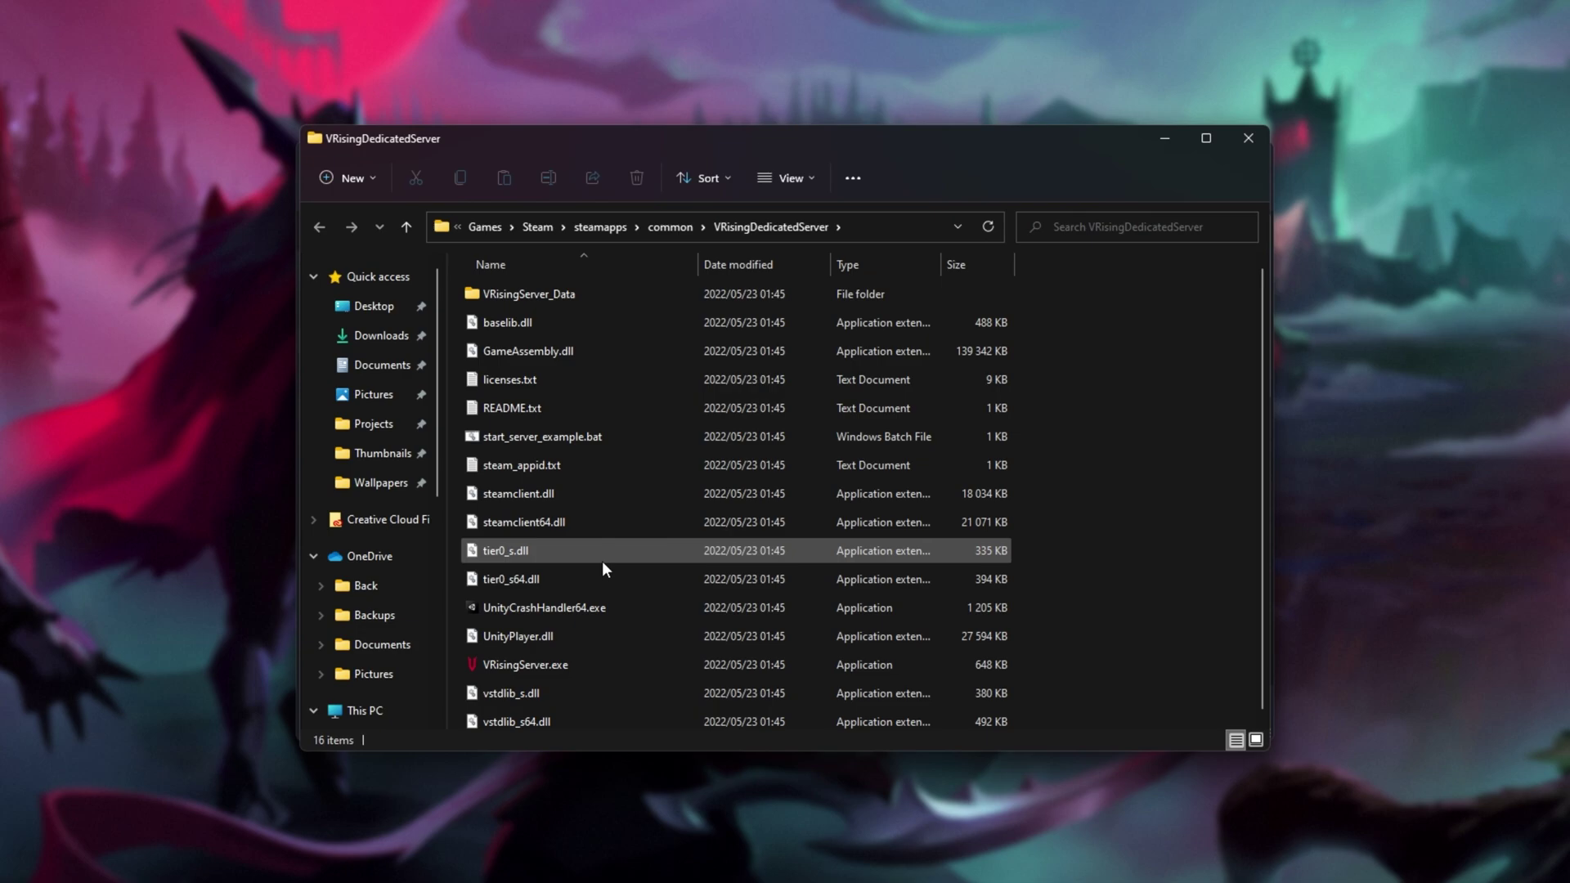
left_click(622, 436)
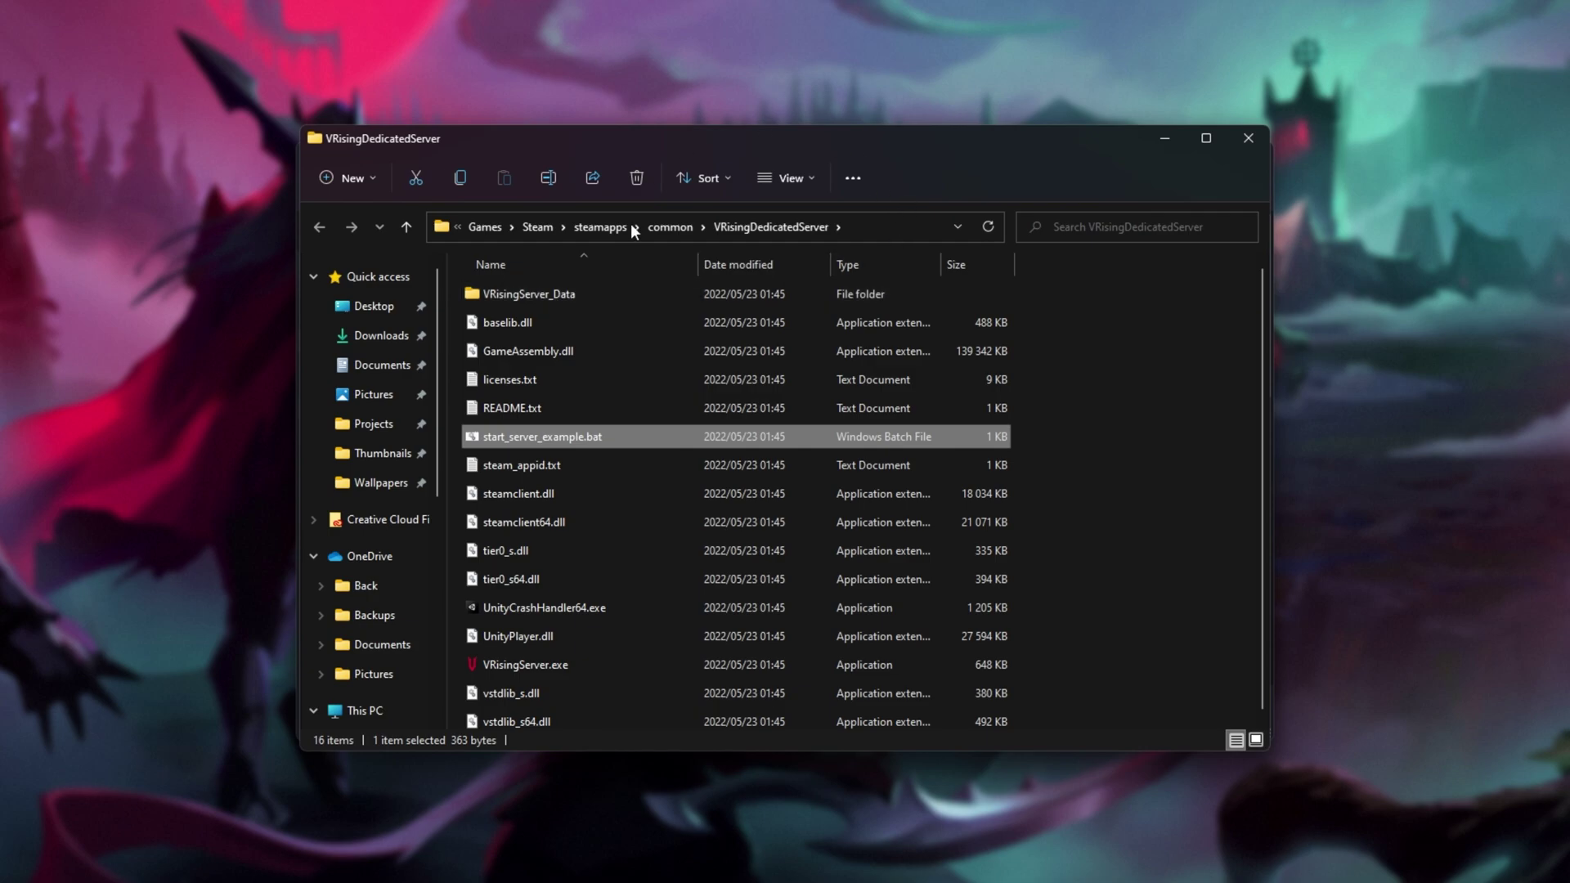
left_click(848, 178)
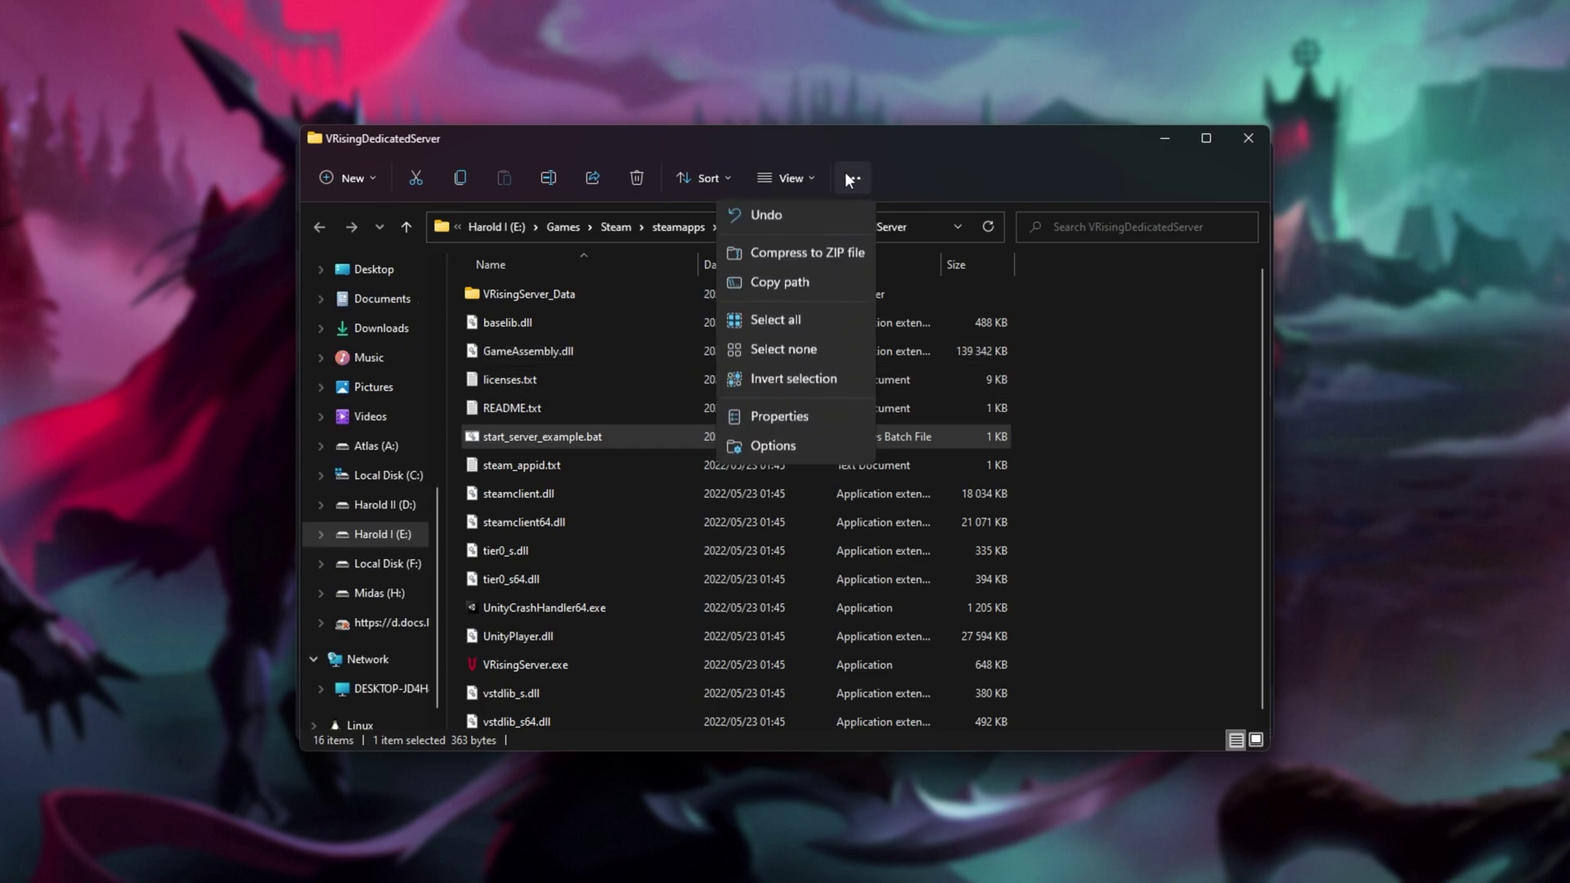
left_click(813, 444)
left_click_drag(534, 278, 753, 237)
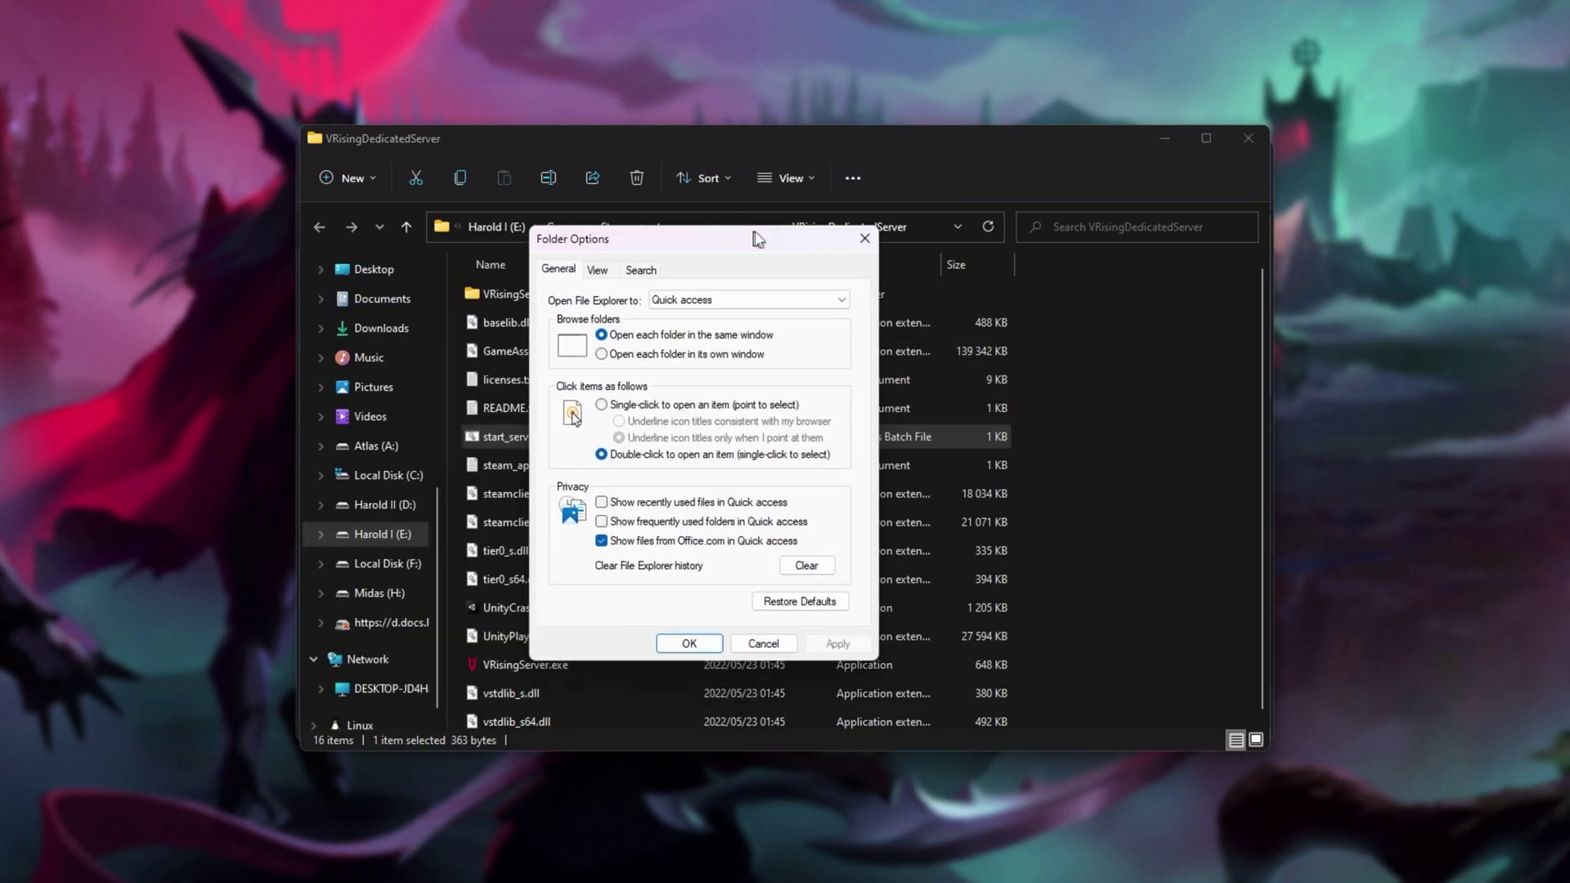
left_click(601, 270)
scroll(685, 441, "down", 3)
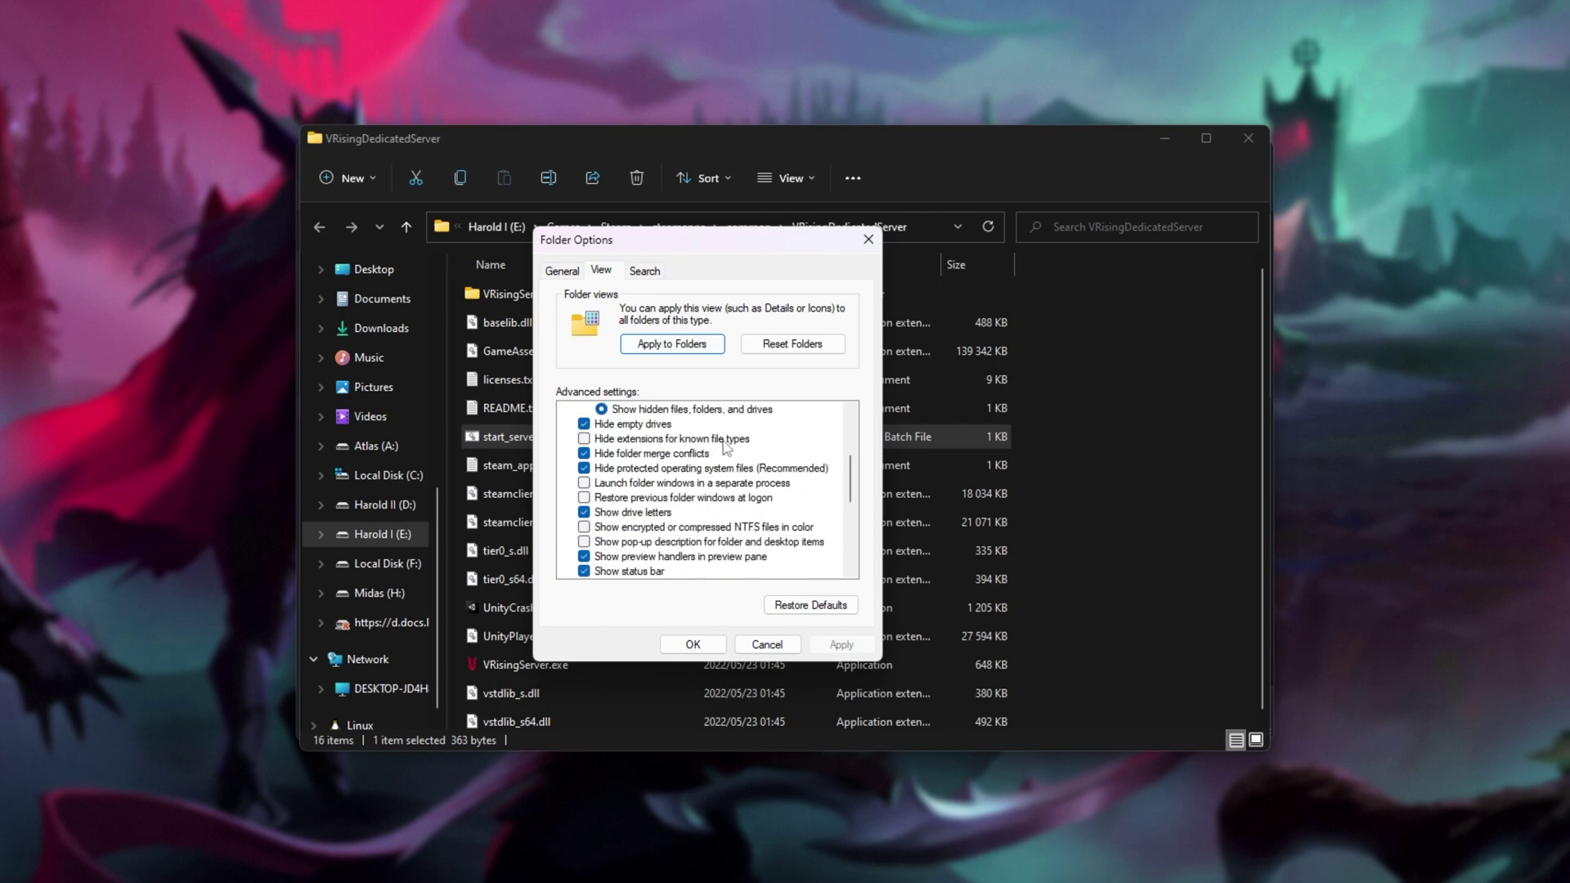
scroll(707, 444, "up", 3)
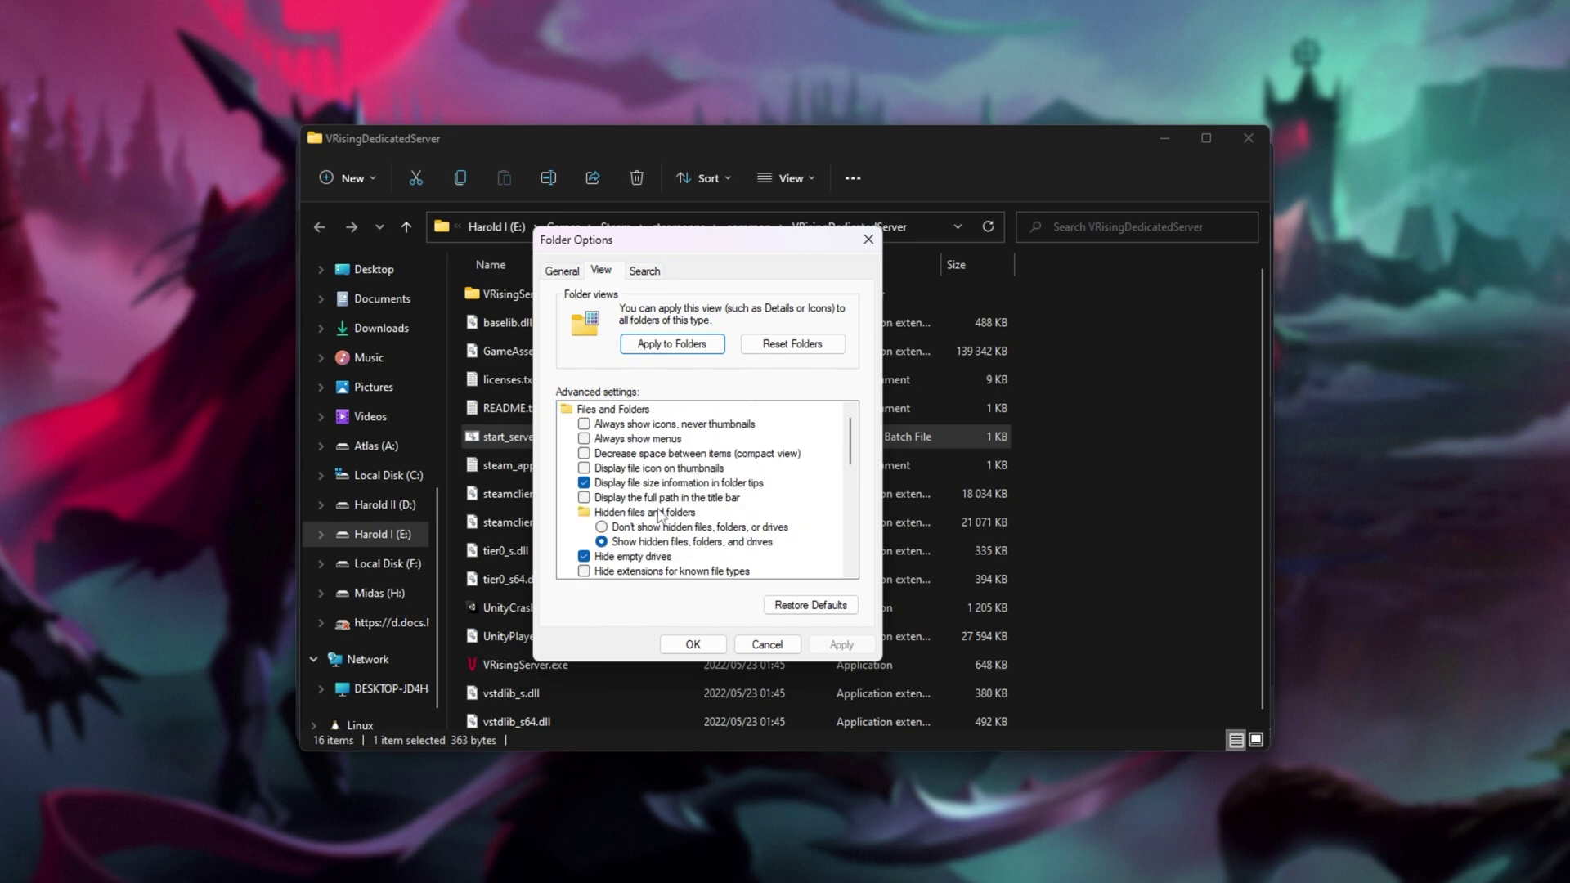
left_click(710, 644)
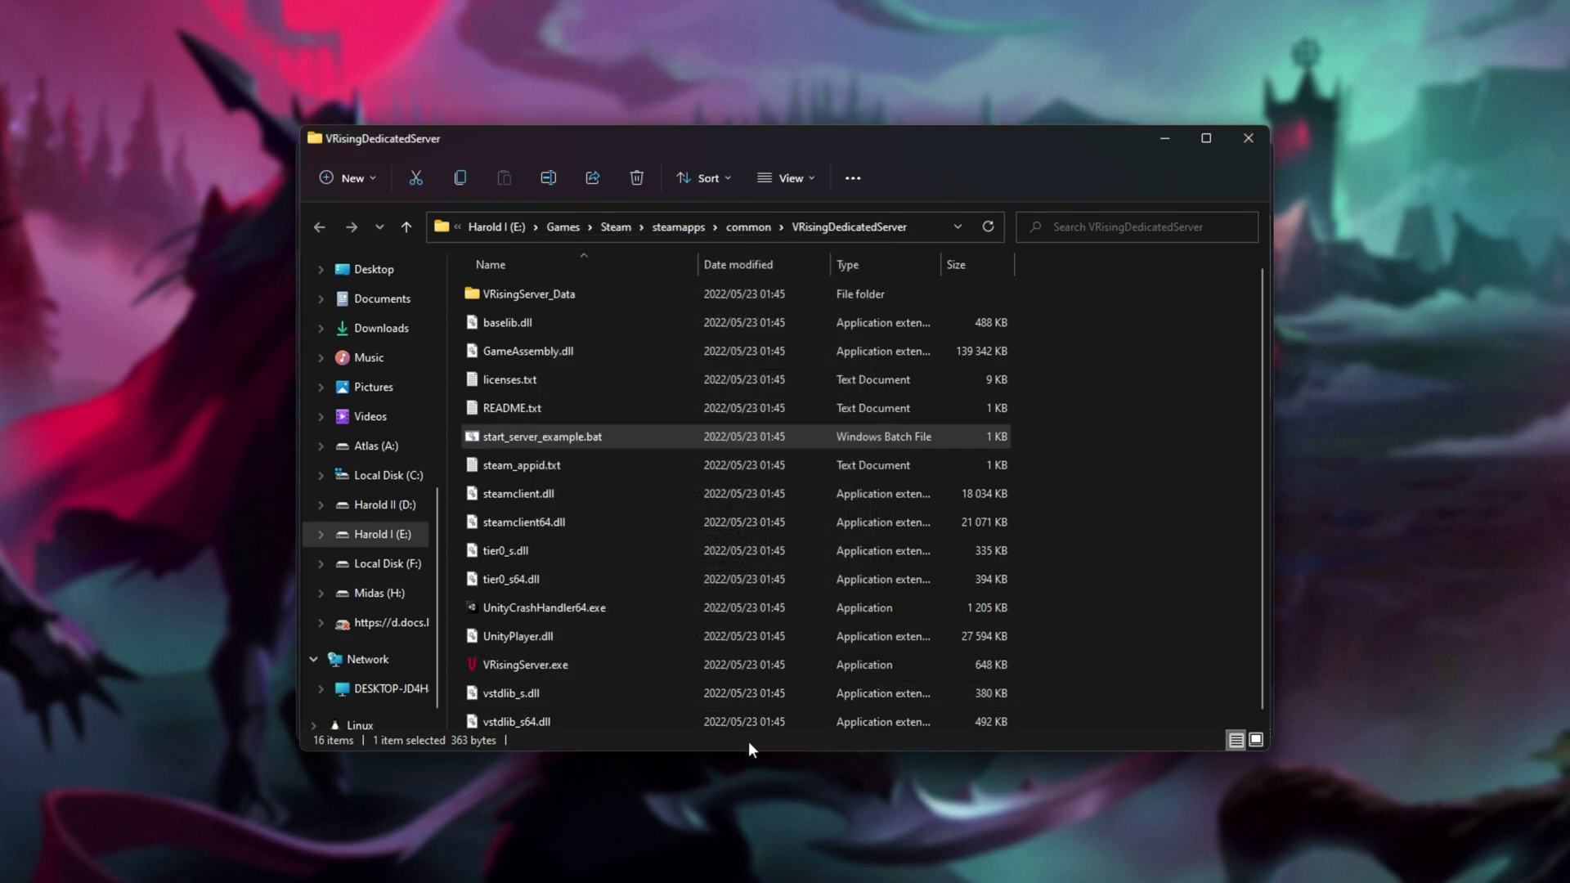
- Open start_server_example.bat in Notepad and resize the window so its lines fit
right_click(597, 439)
left_click(670, 476)
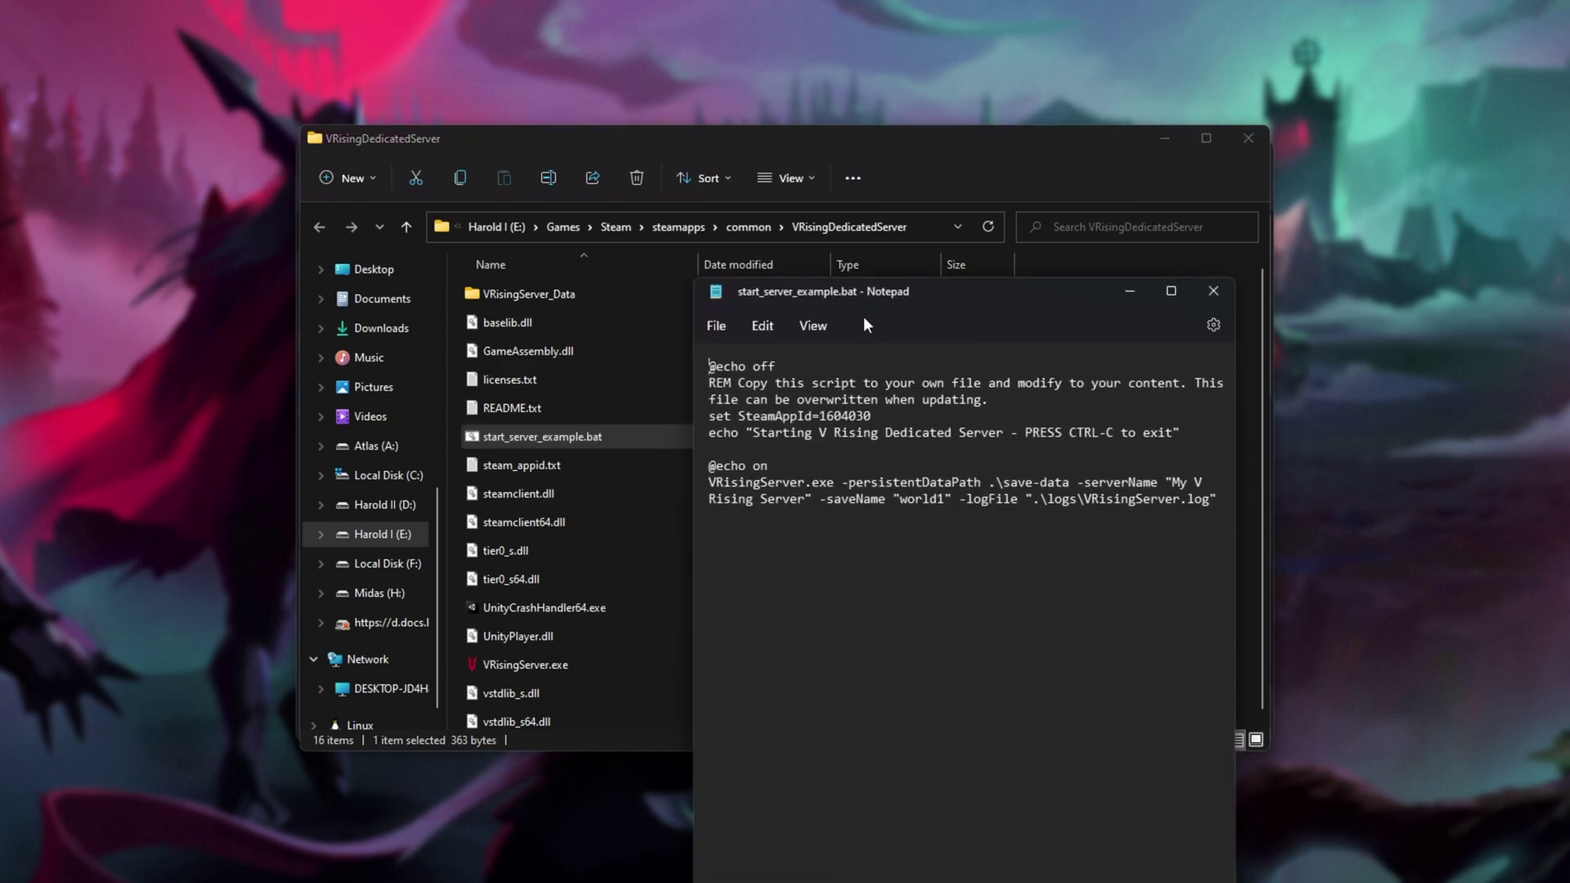
left_click_drag(862, 281, 709, 215)
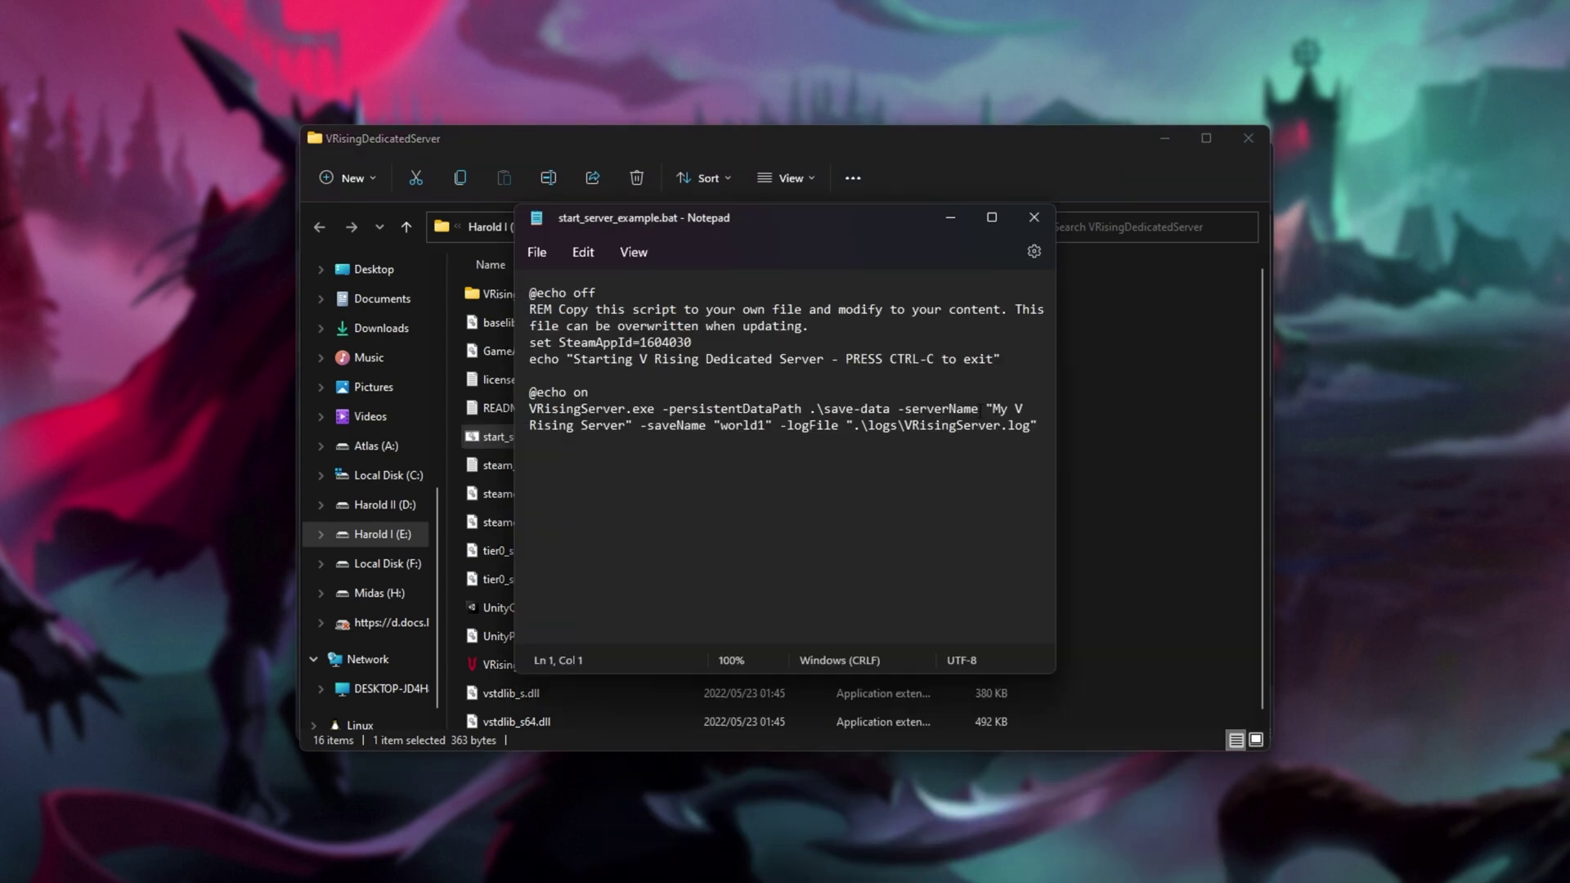
left_click_drag(1063, 379, 1309, 365)
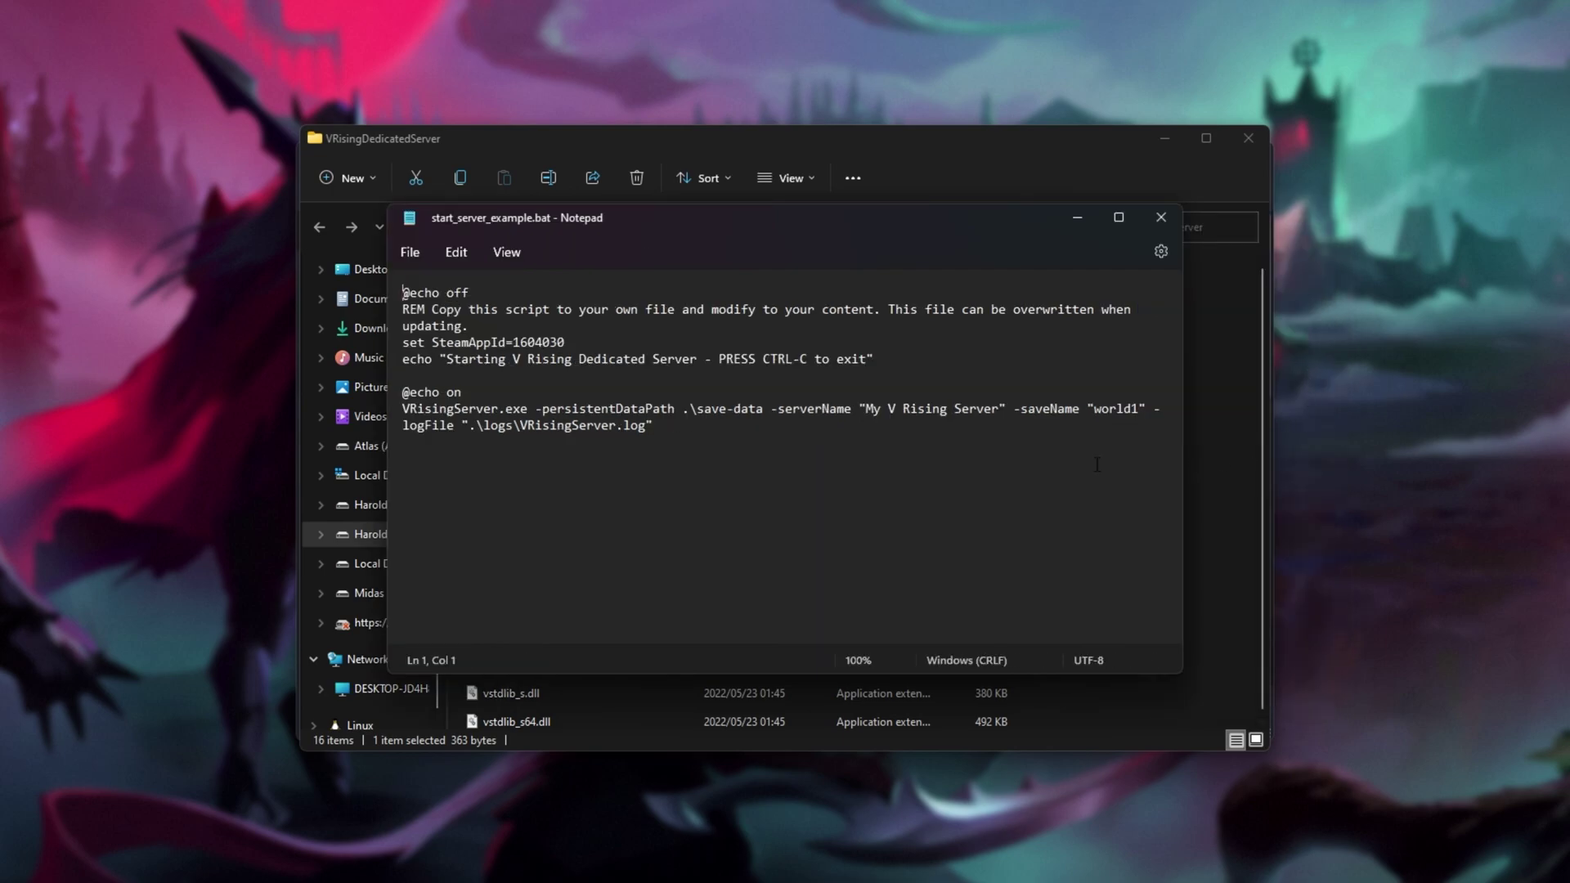
- Review the script, highlighting the VRisingServer.exe launch line and the .\save-data path
left_click(935, 358, "shift")
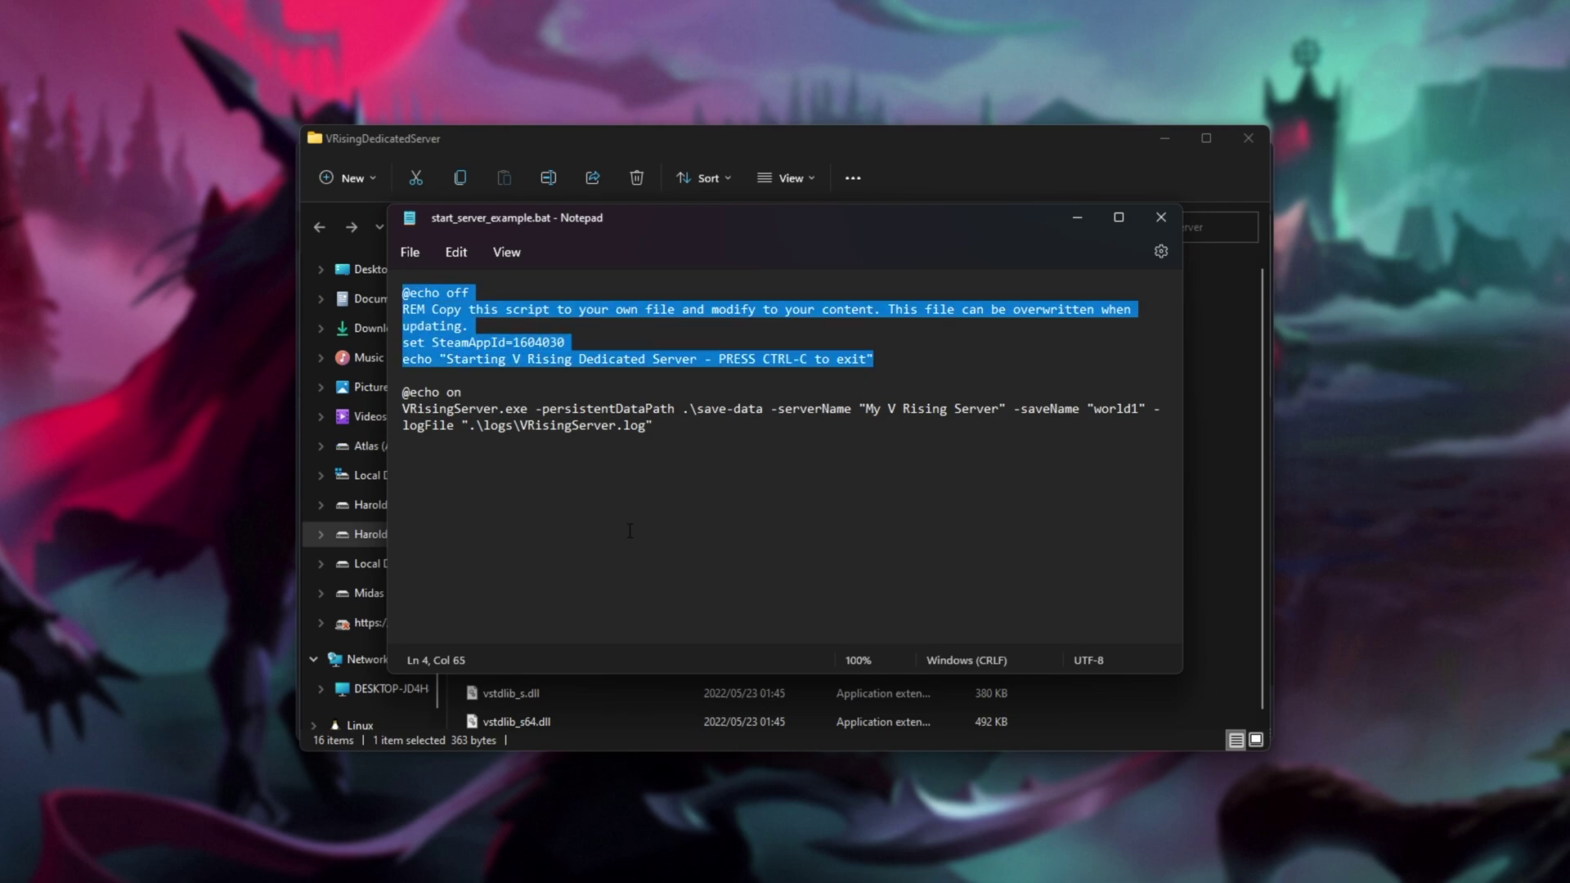
triple_click(433, 392)
triple_click(622, 409)
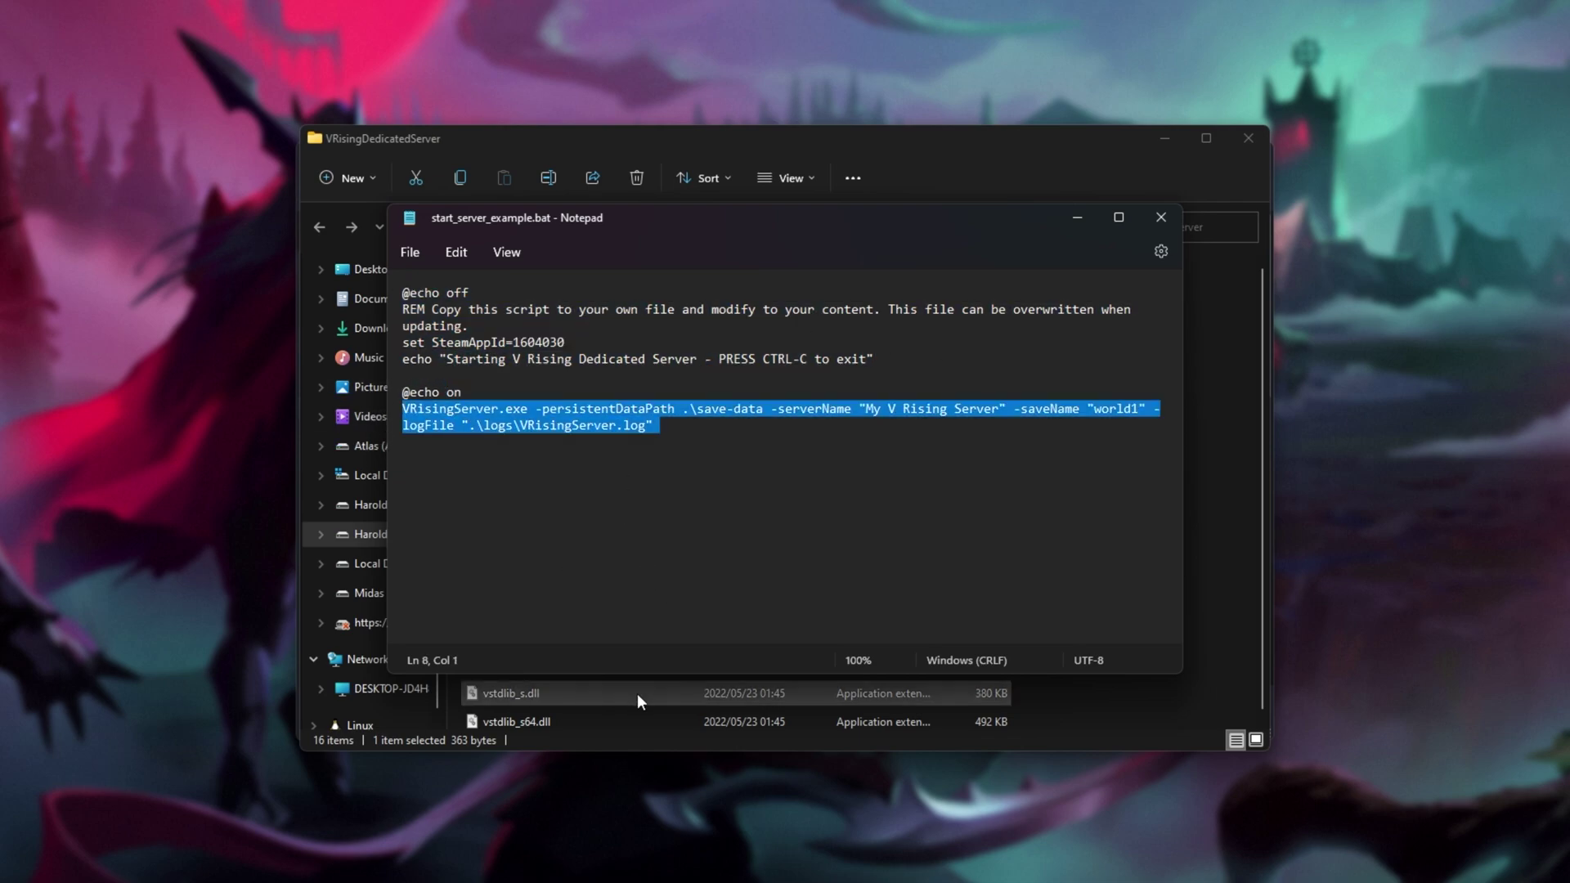
left_click(592, 486)
left_click_drag(535, 409, 654, 426)
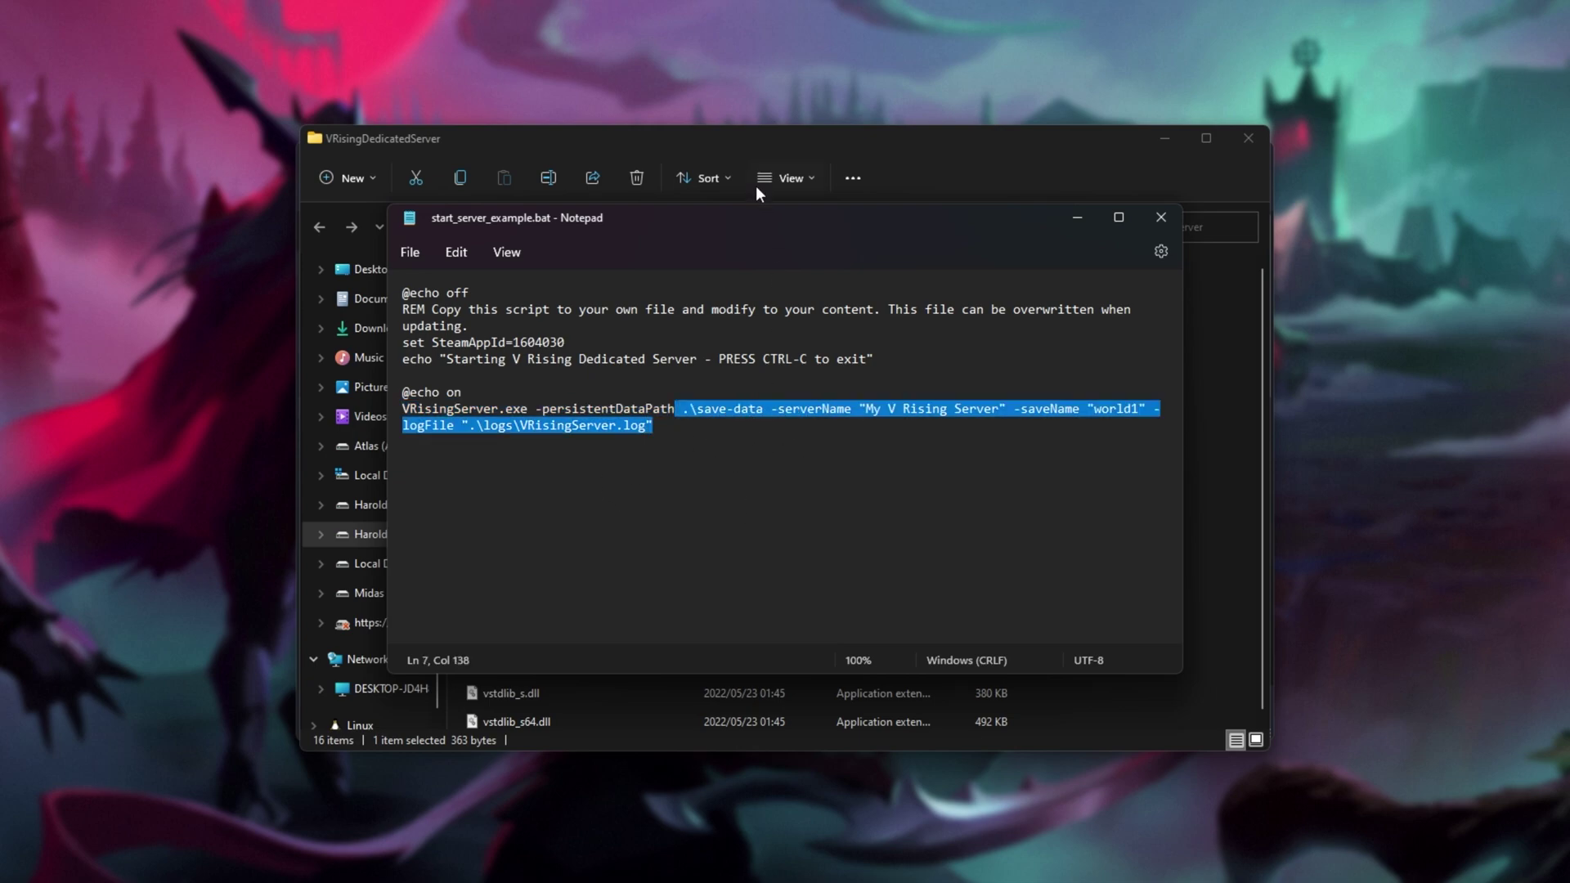
left_click_drag(757, 217, 811, 431)
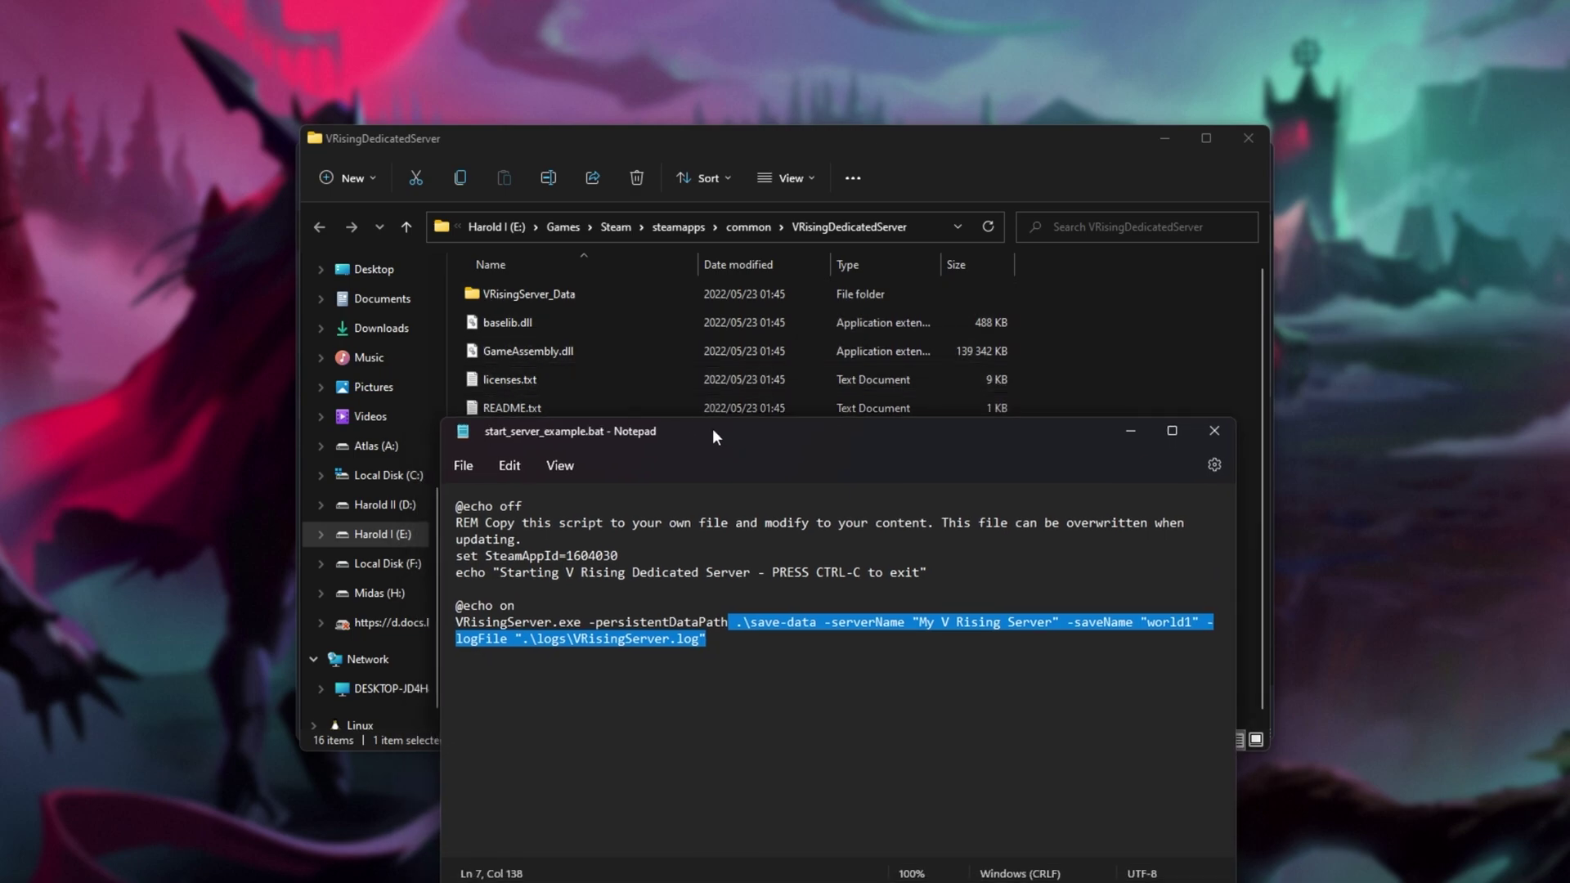
left_click_drag(713, 428, 659, 215)
left_click(682, 409)
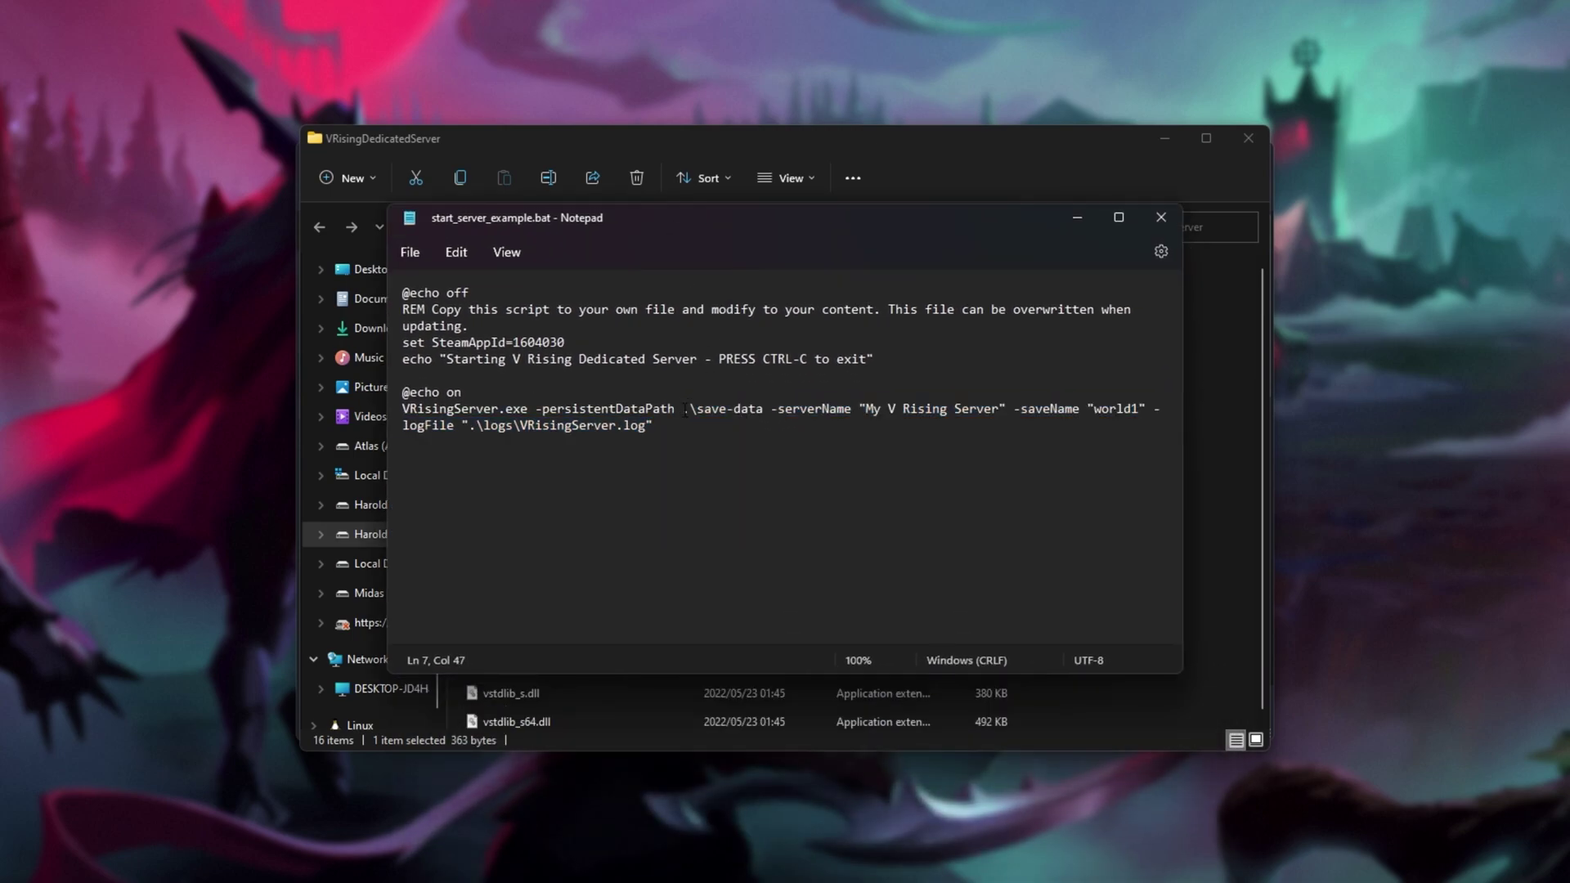
left_click_drag(682, 409, 759, 409)
- Adjust the quotes around the .\save-data path on the launch line
left_click(768, 409)
type("\"")
left_click(684, 408)
type("\"")
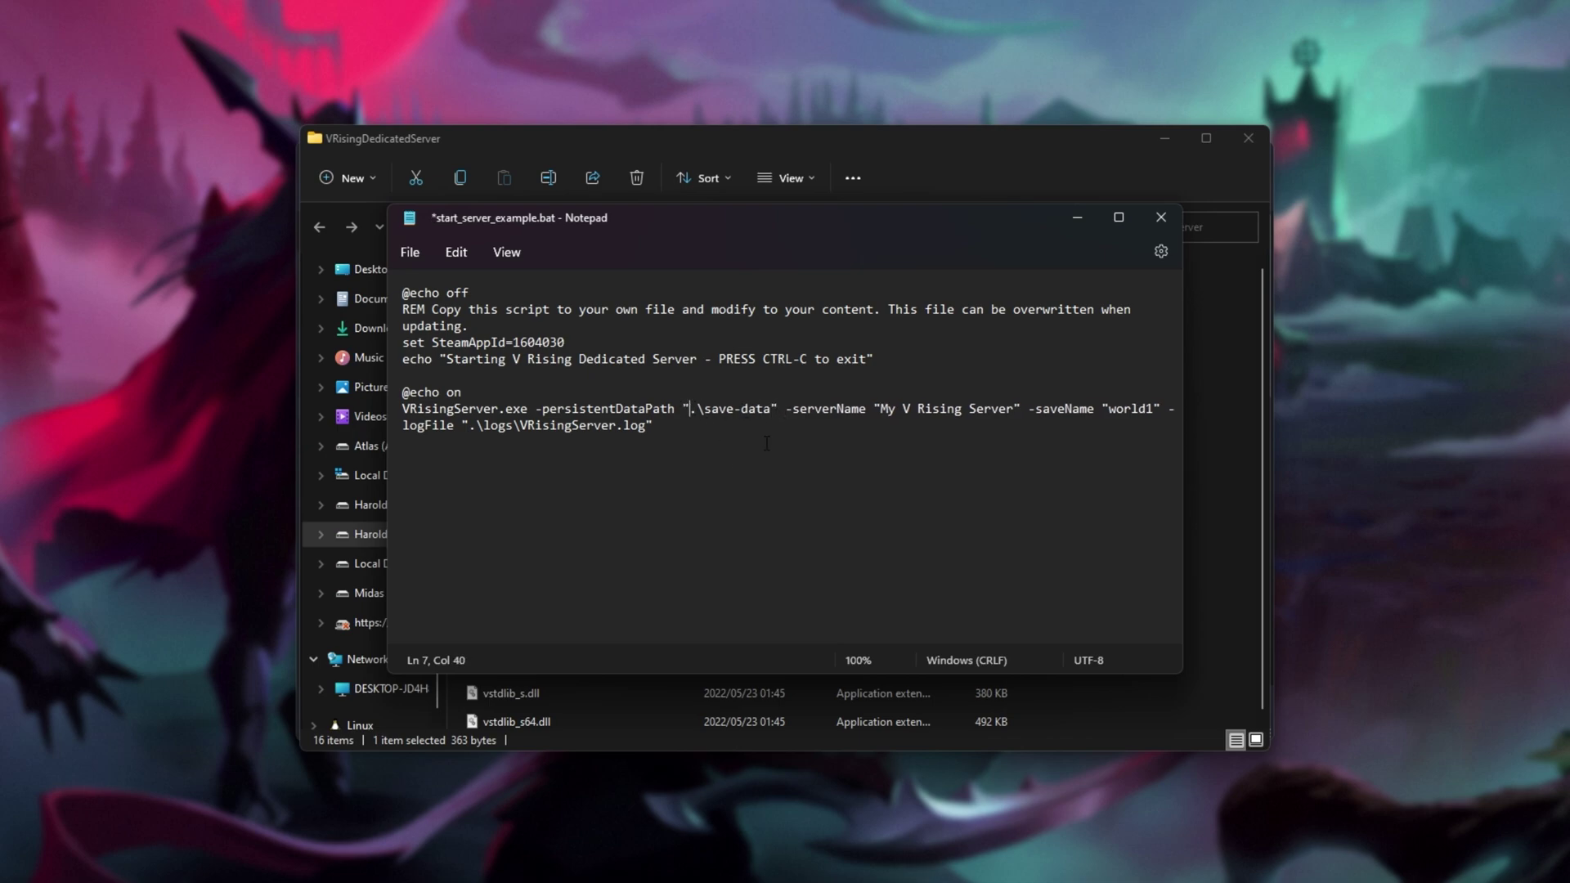
key("BackSpace")
left_click(777, 408)
key("BackSpace")
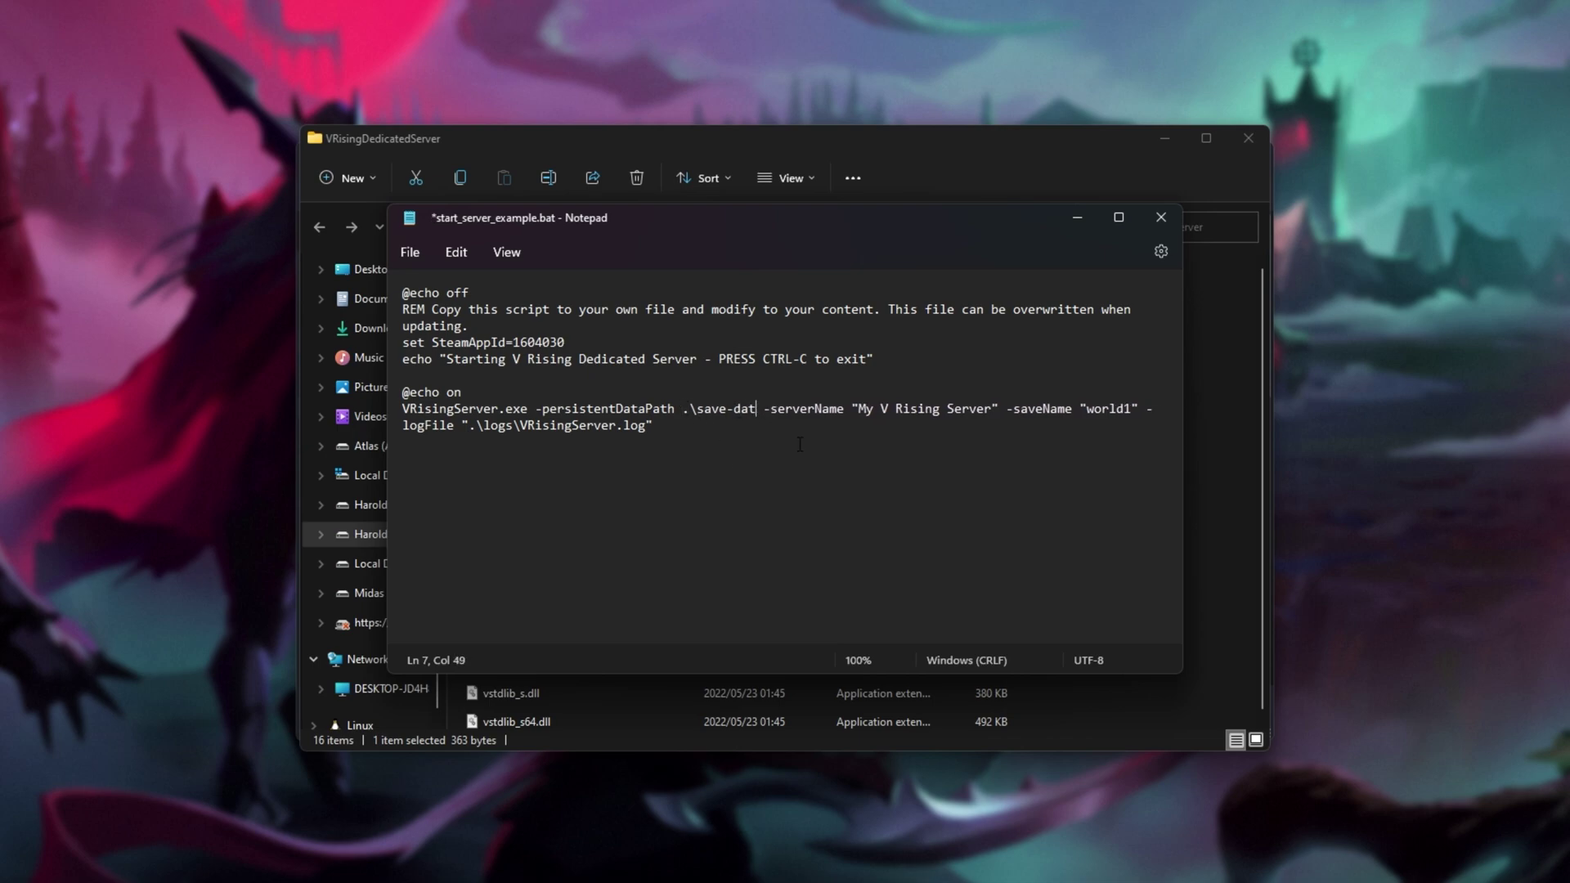
- Replace the server name 'My V Rising Server' with 'TroubleChute' and save the script
left_click_drag(866, 409, 1012, 420)
type("TroubleChute")
left_click(1062, 408)
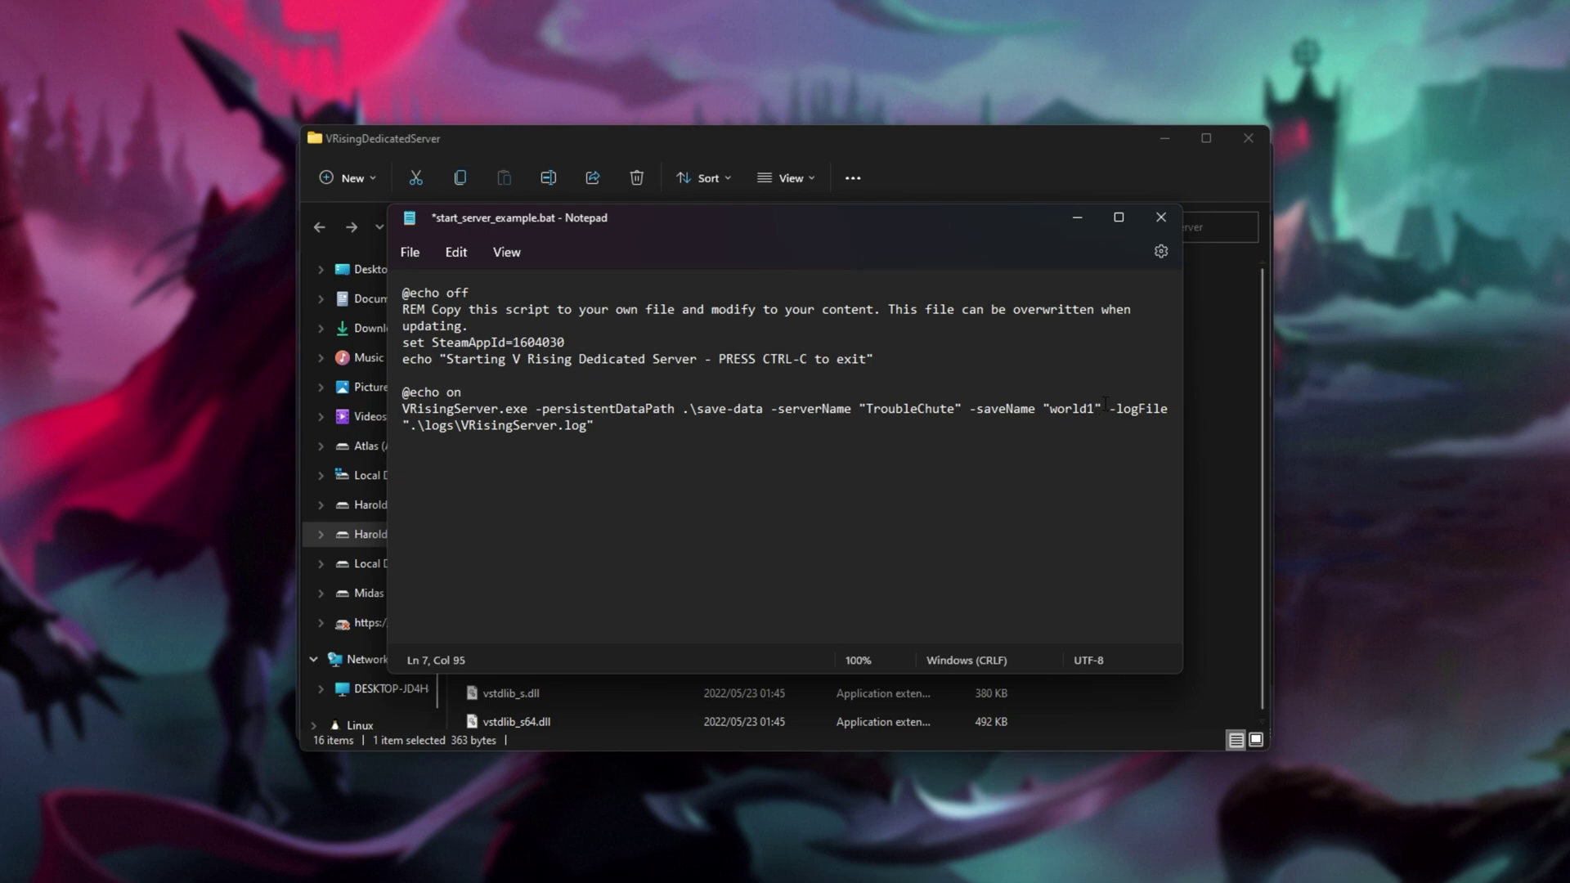
left_click(914, 536, "shift")
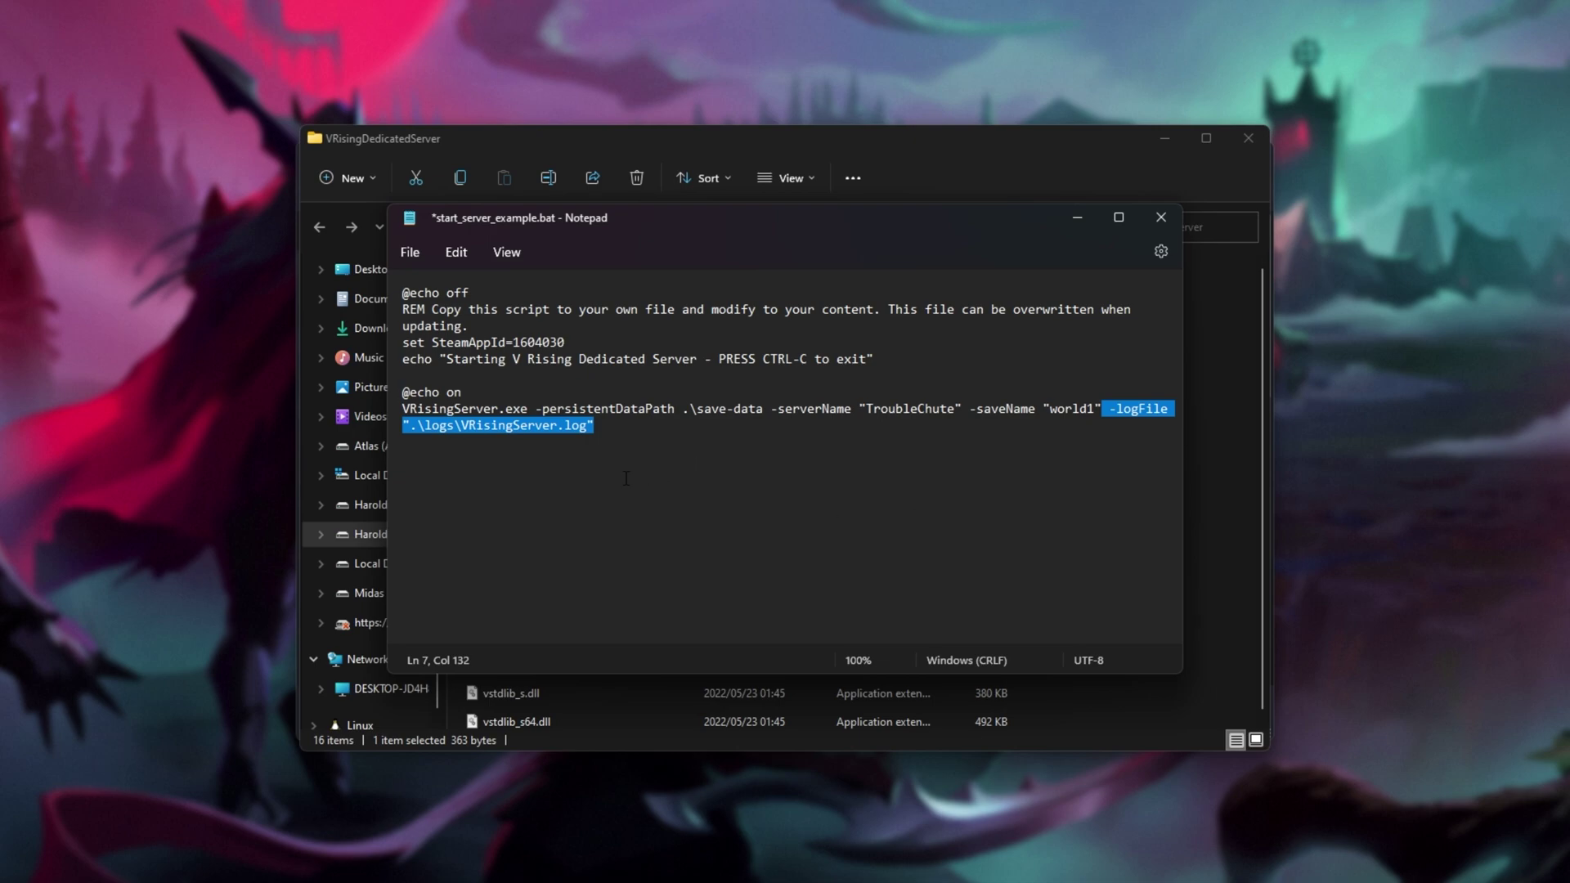
left_click(565, 430)
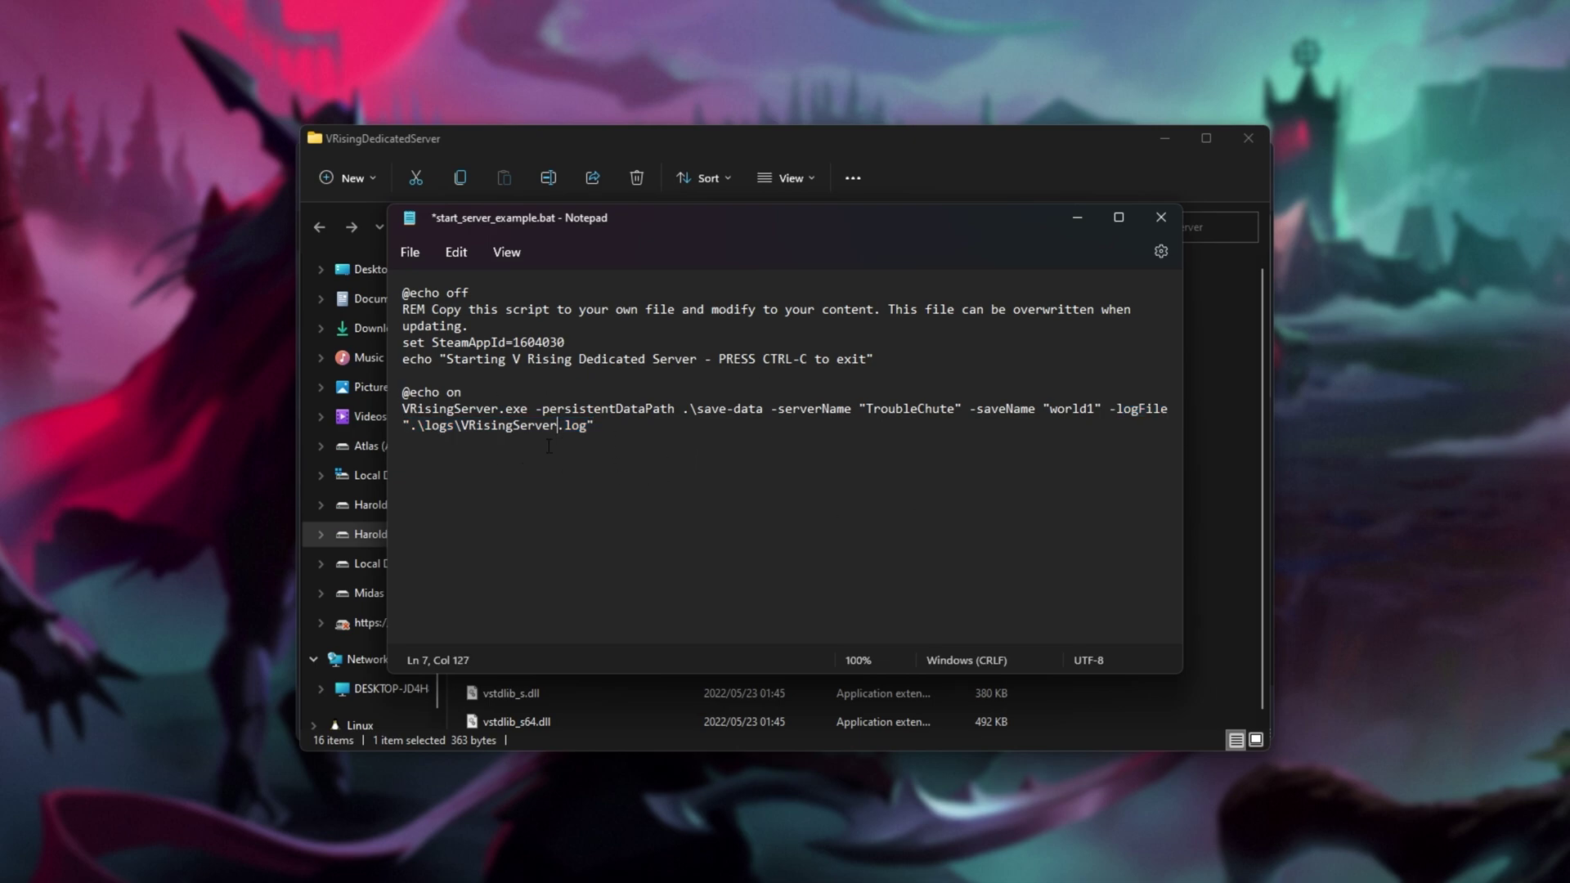
type("1")
key("BackSpace")
key("ctrl+s")
- Close Notepad, run start_server_example.bat once, then close the server console
left_click(1158, 215)
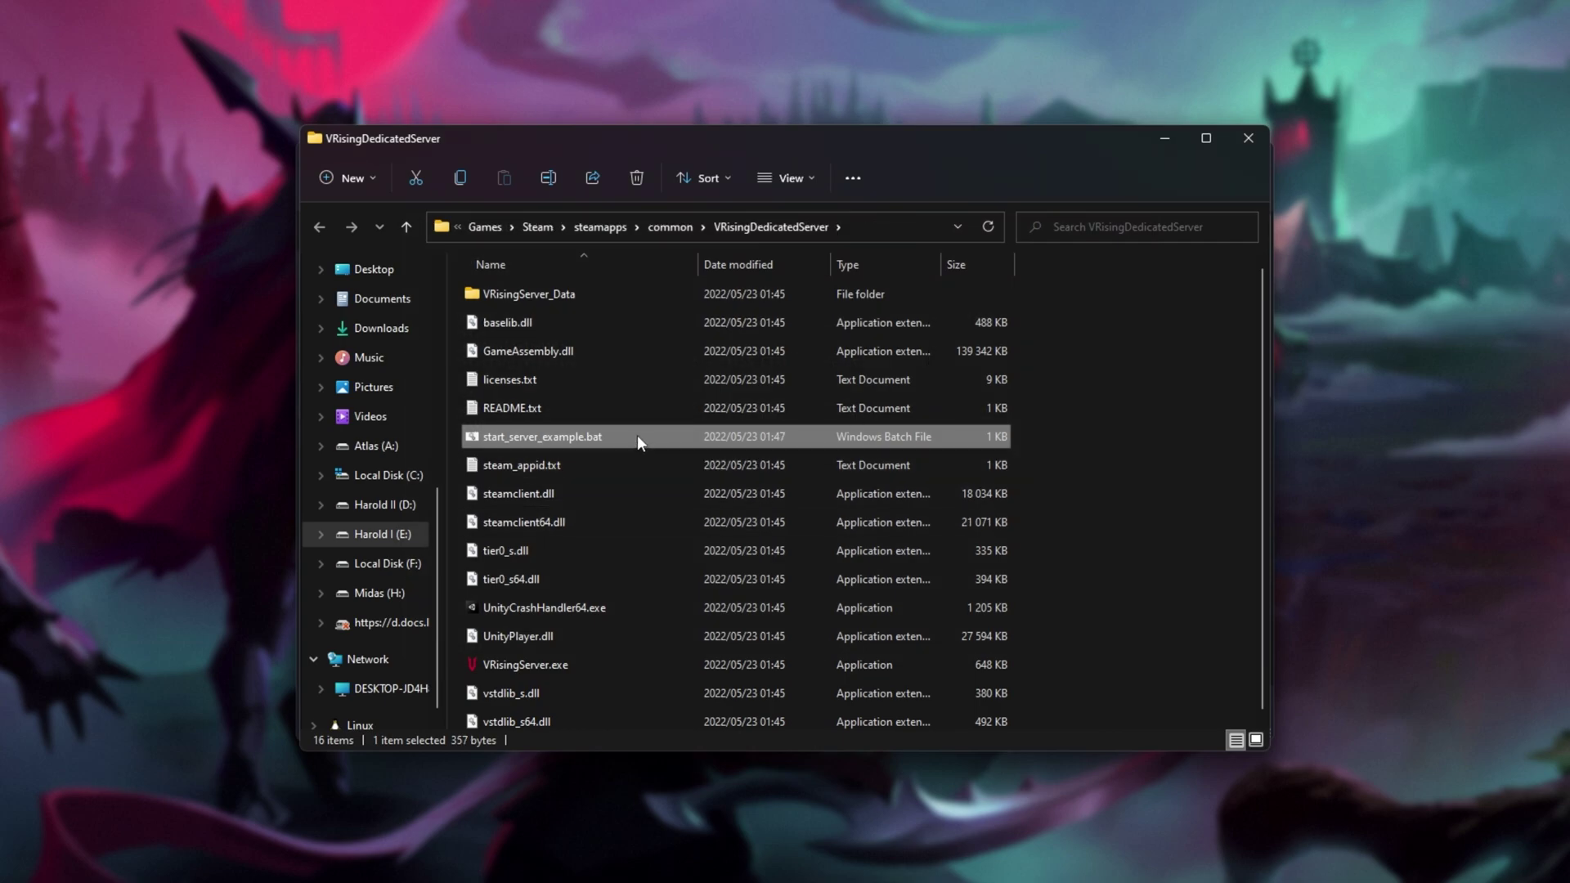
double_click(636, 435)
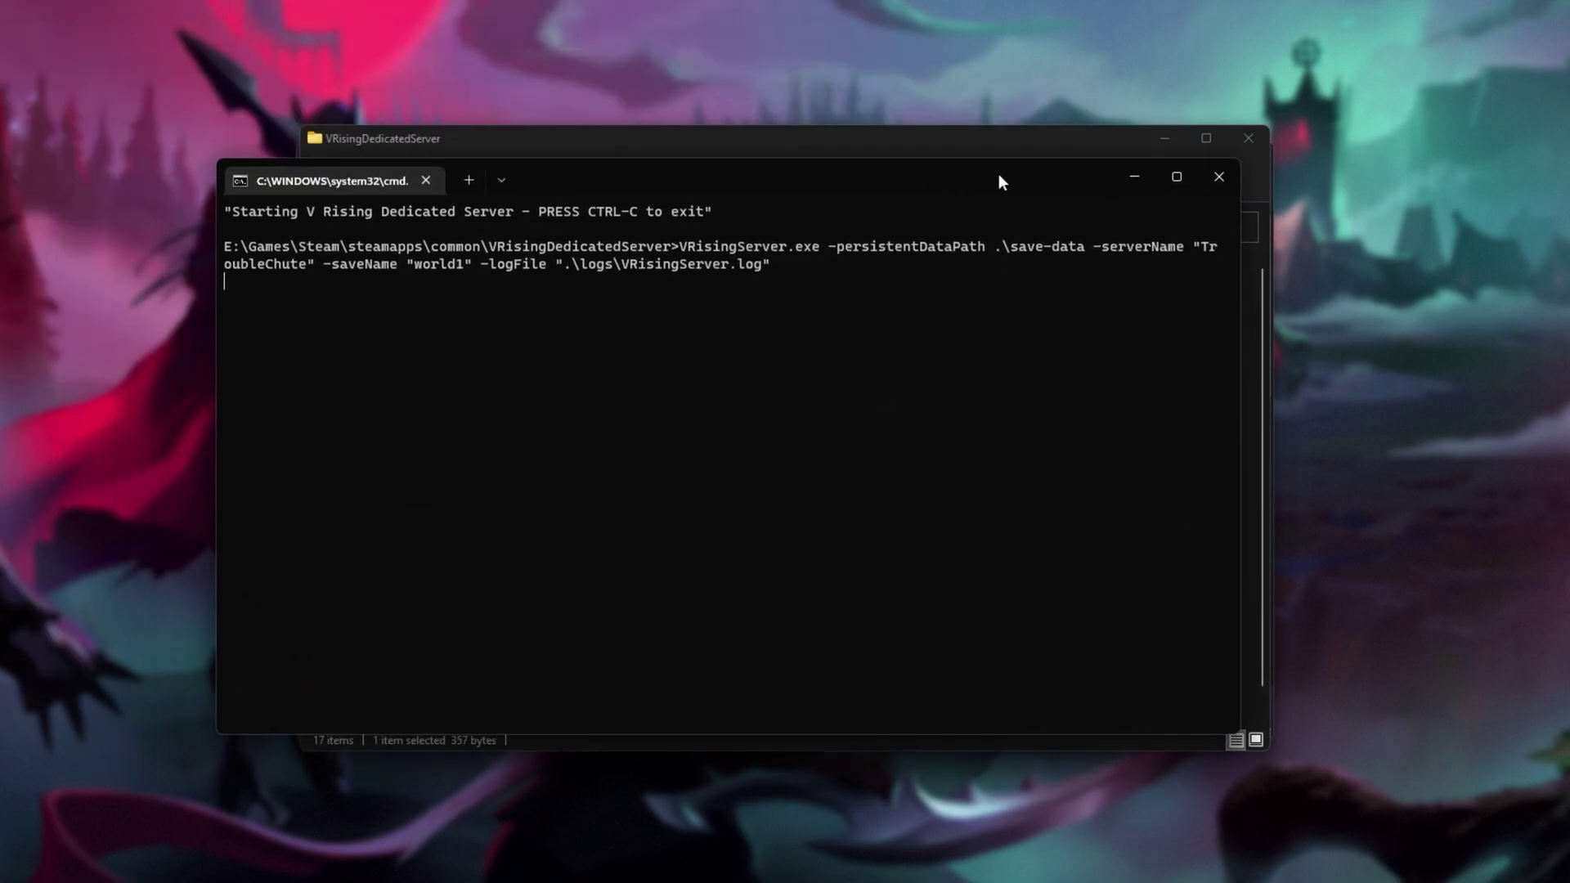
left_click_drag(649, 158, 940, 153)
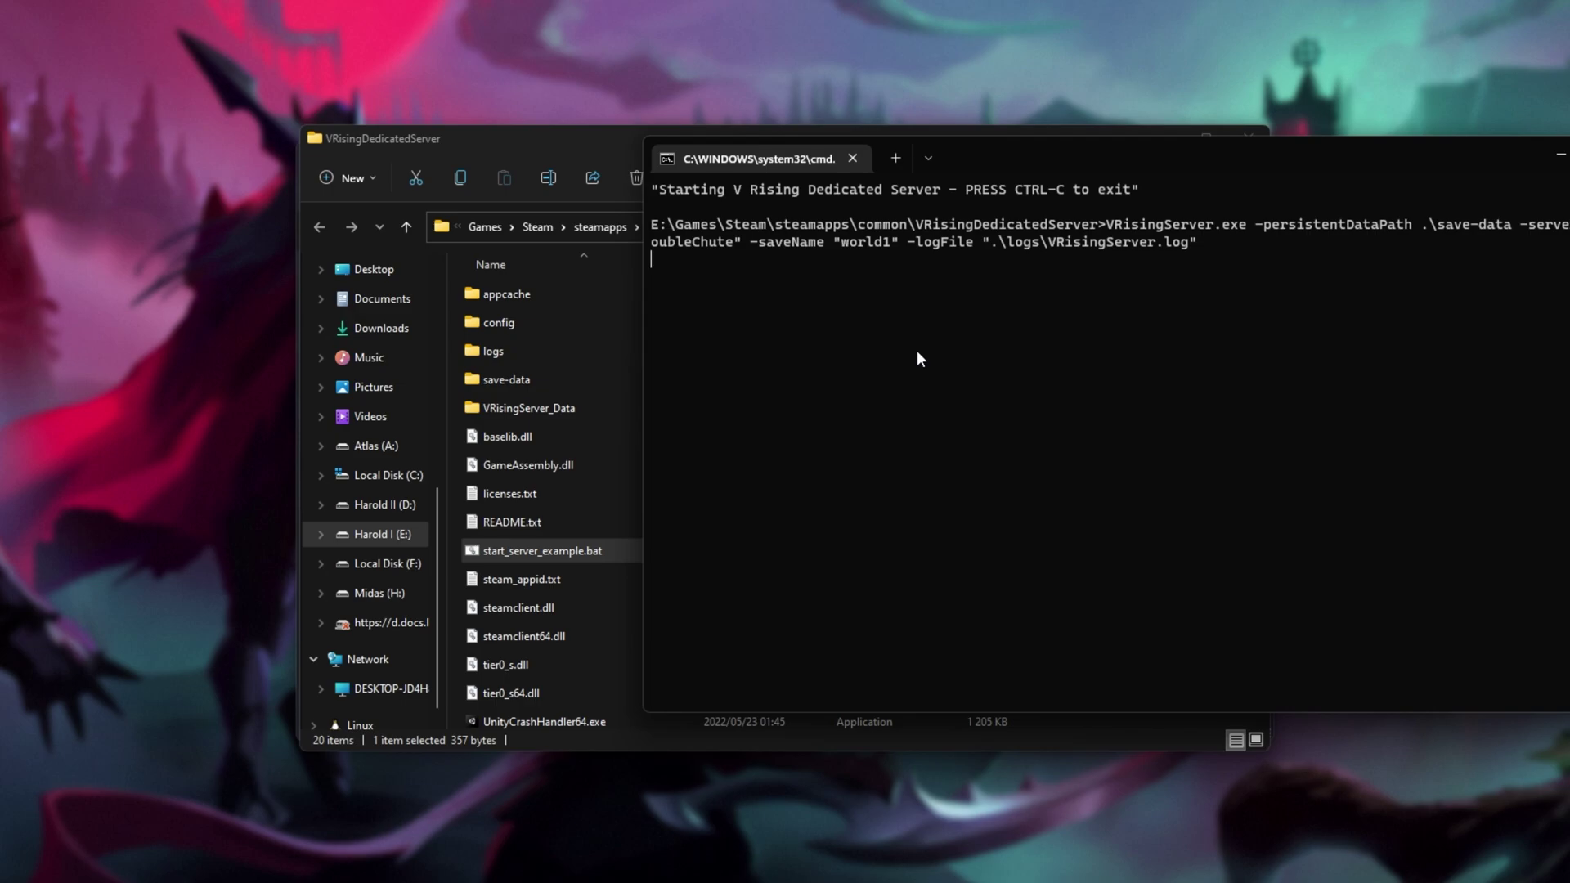
left_click(854, 160)
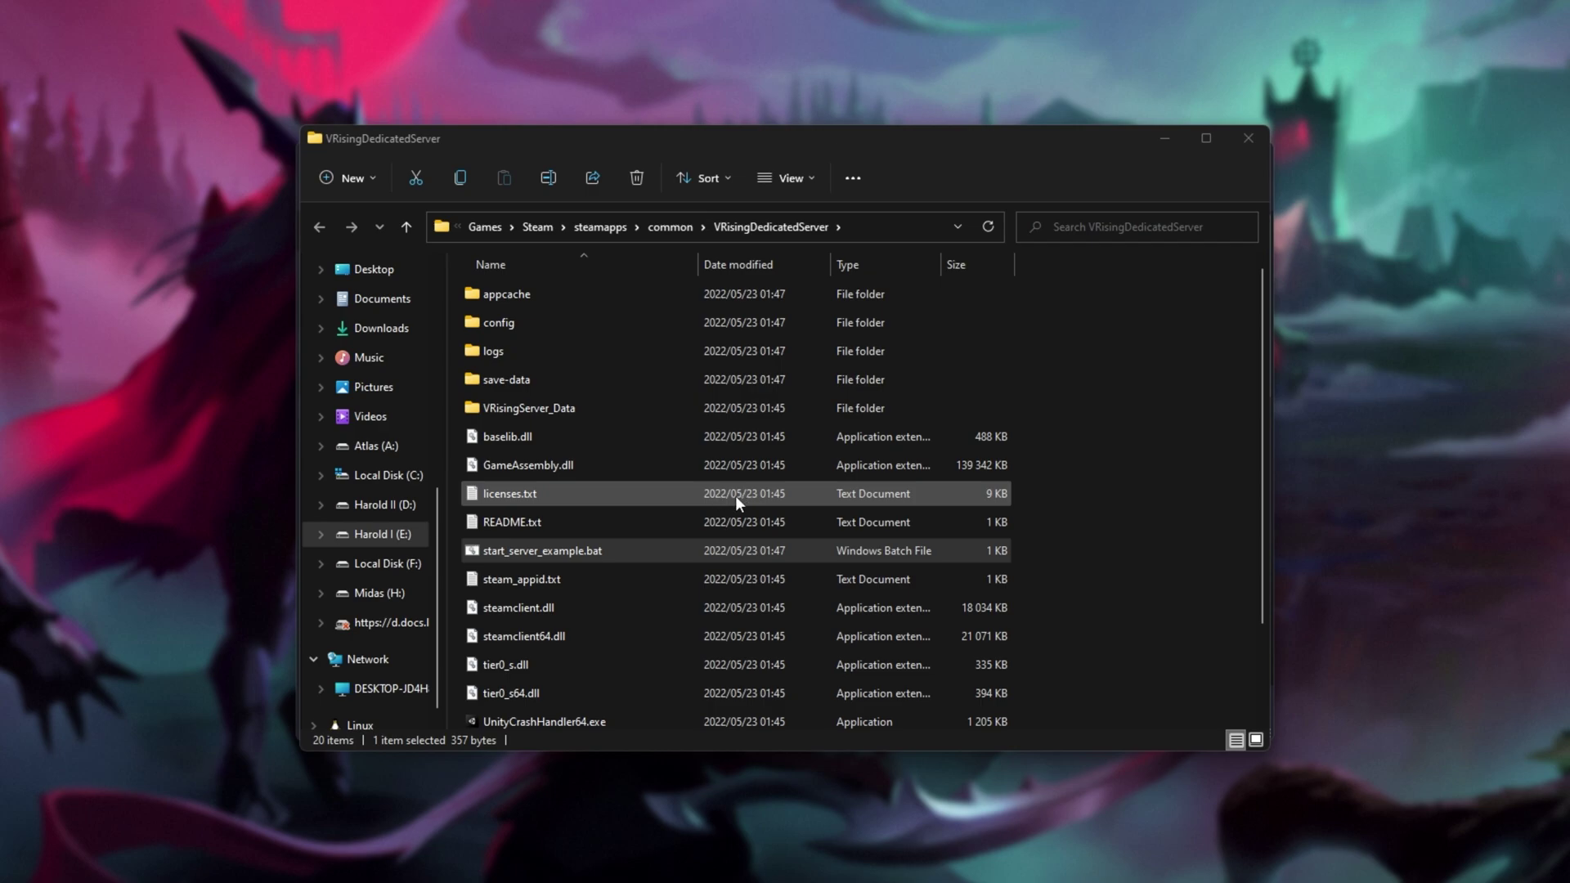
- Inspect config.vdf in the new config folder, go back, and open the Run dialog
double_click(547, 328)
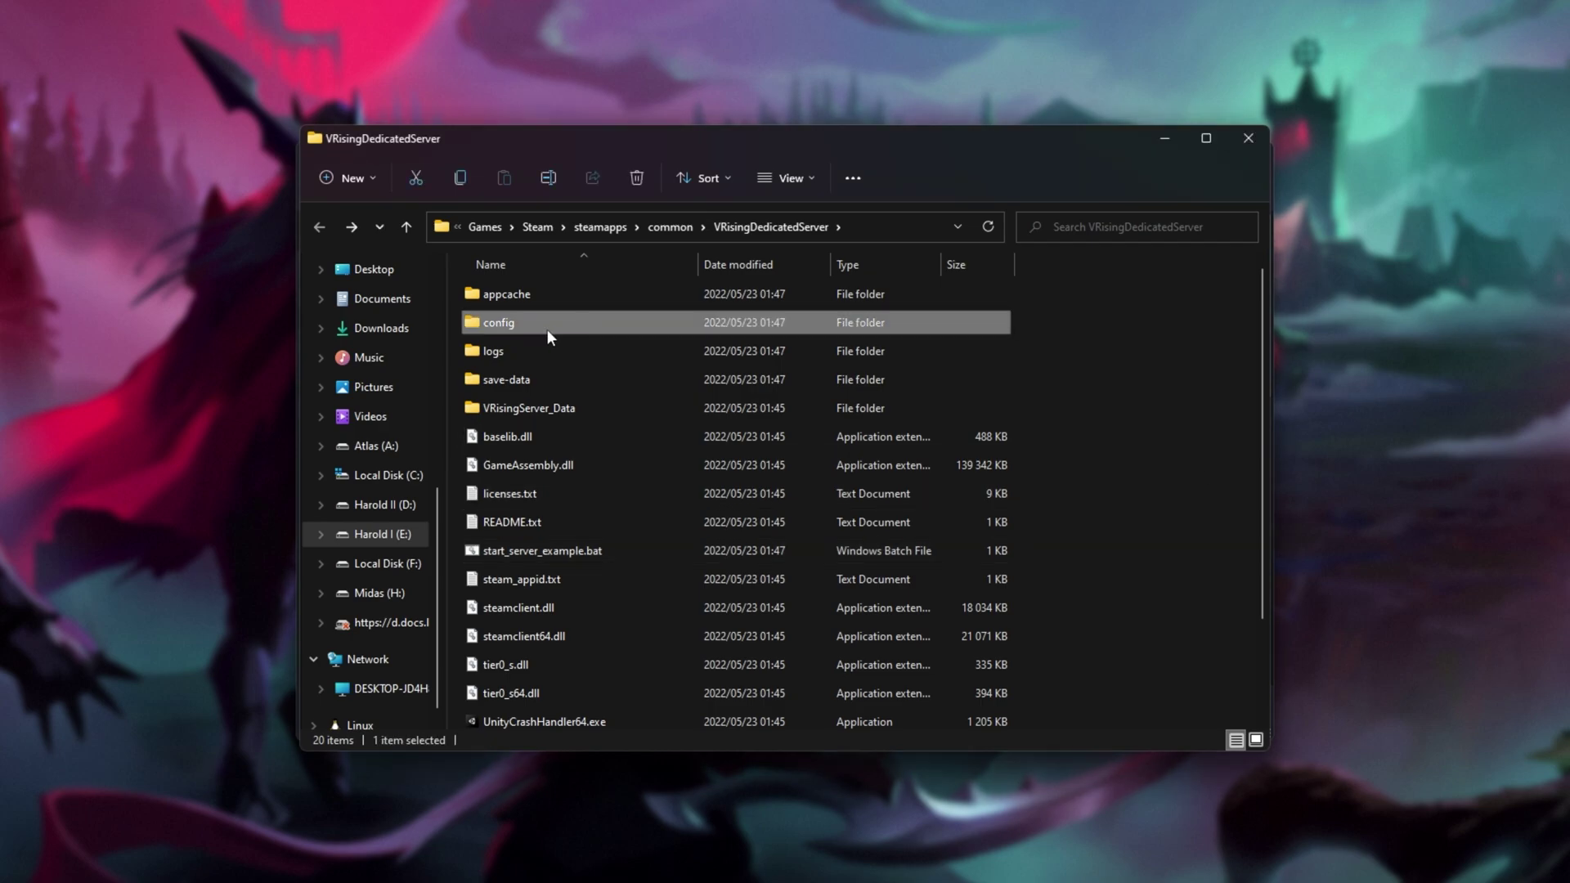
left_click(512, 293)
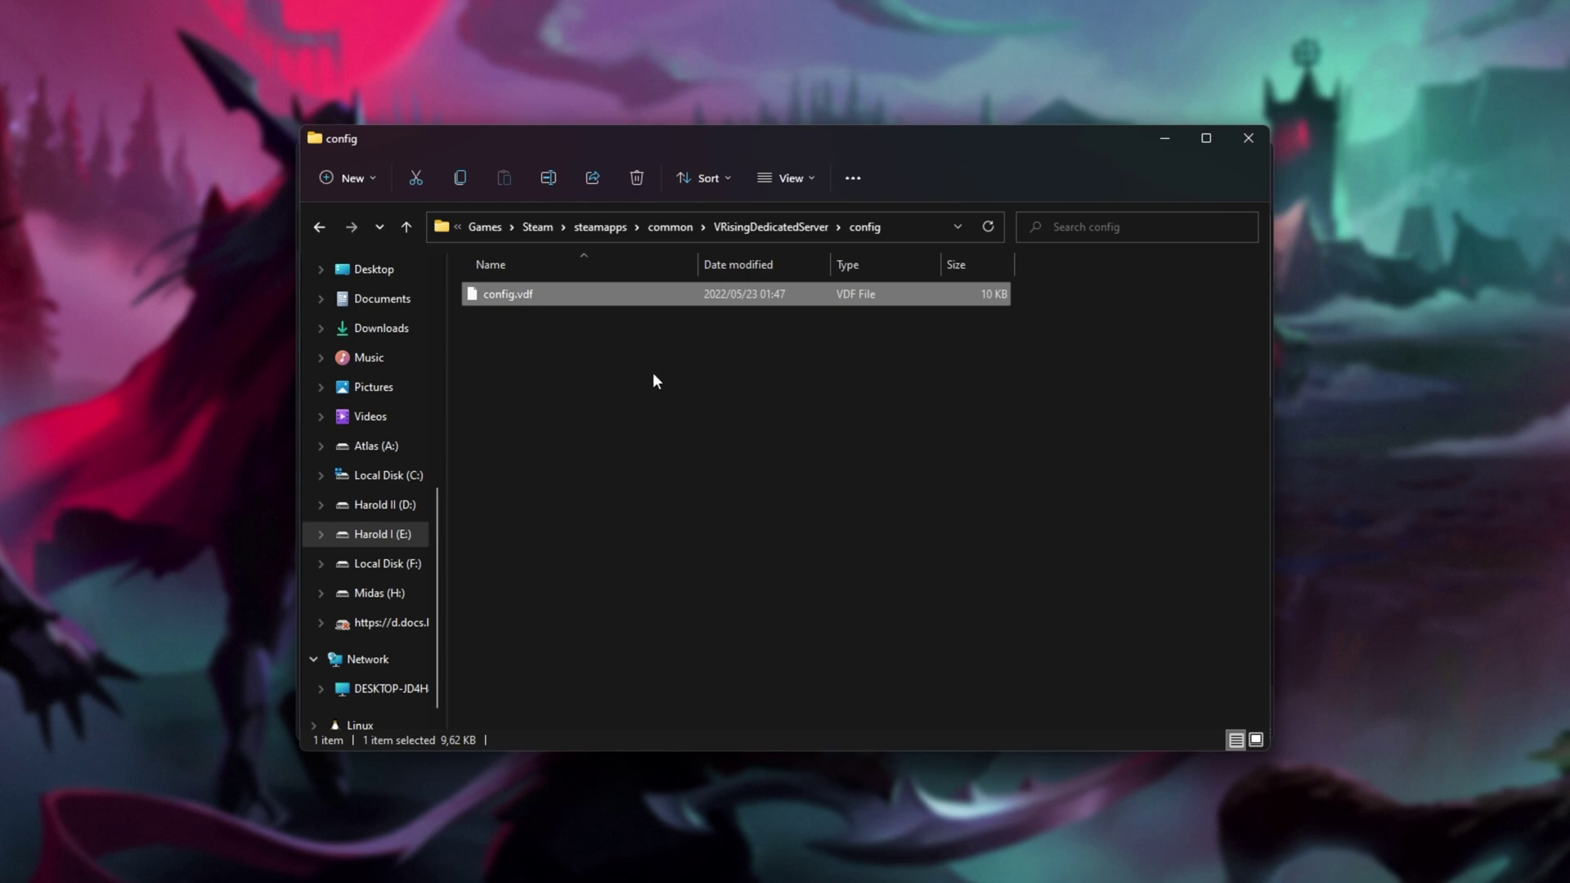
key("alt+Left")
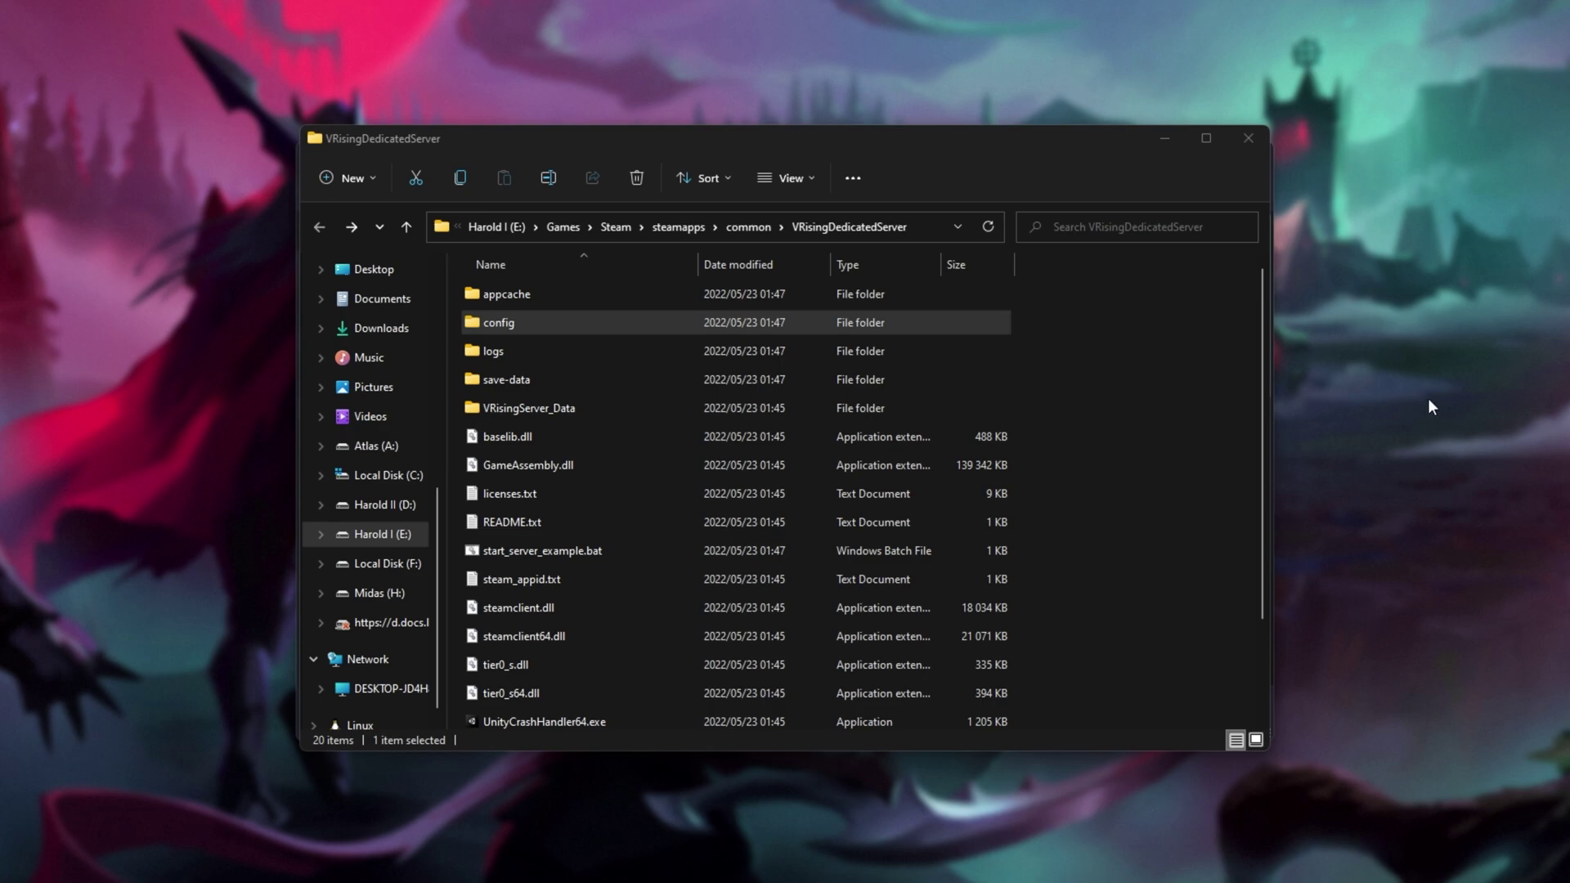
key("super+r")
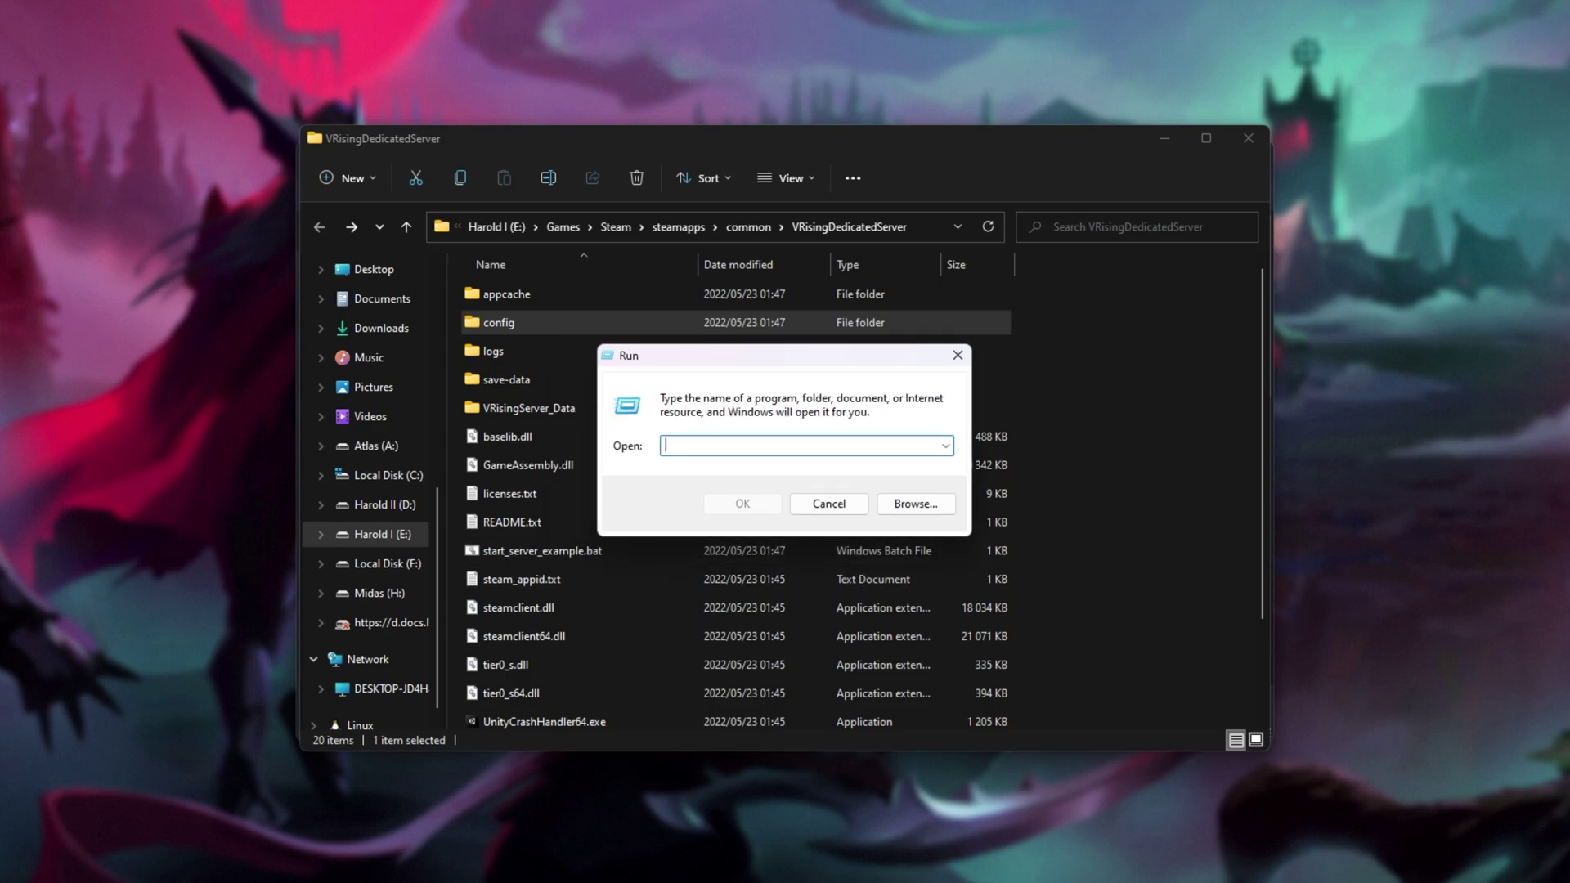
- Paste %USERPROFILE%\AppData\LocalLow\Stunlock Studios\VRisingServer\ into Run and open that folder
type("-persistentDataPath \"\"")
key("ctrl+a")
type("%UserProfile%\\AppData\\LocalLow\\Stunlock Studios\\VRisingServer\\")
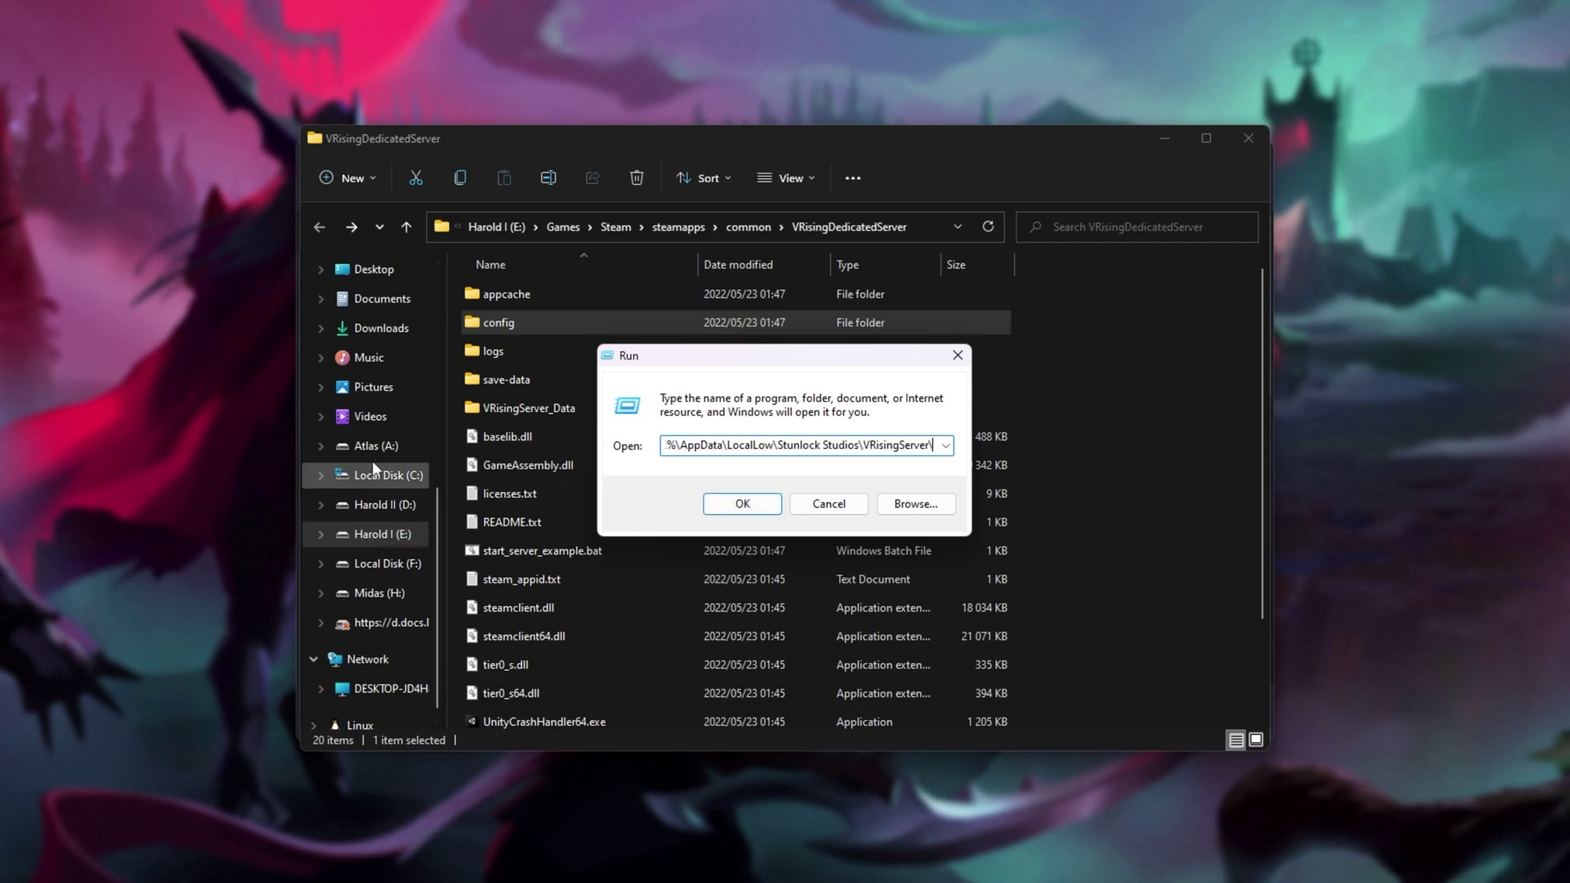
left_click(704, 439)
double_click(744, 445)
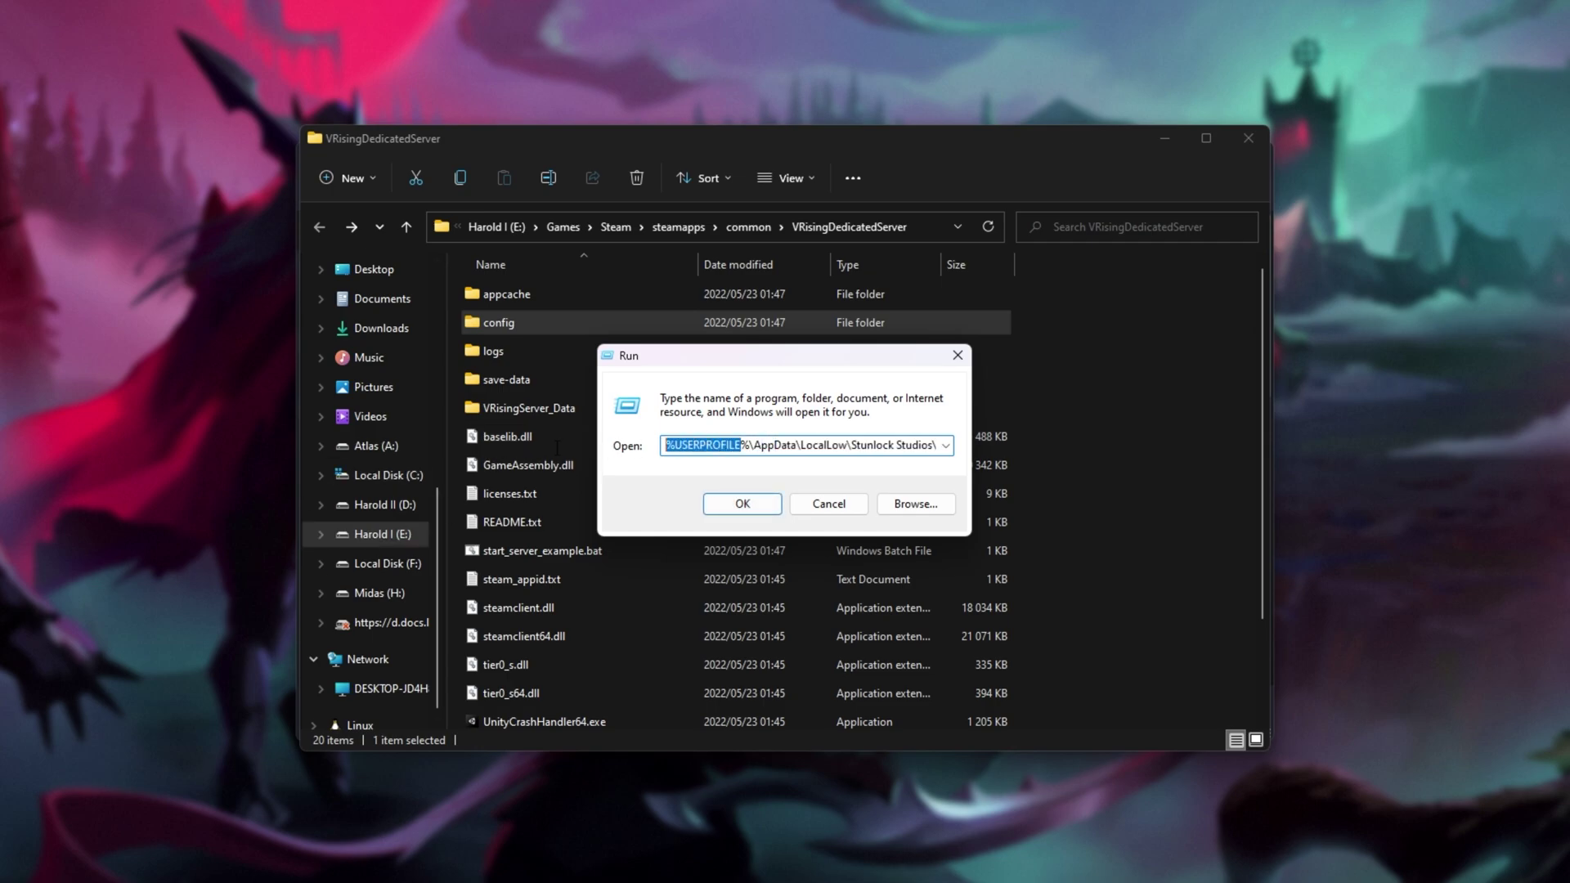
left_click(773, 446)
left_click_drag(809, 442, 932, 465)
left_click(854, 443)
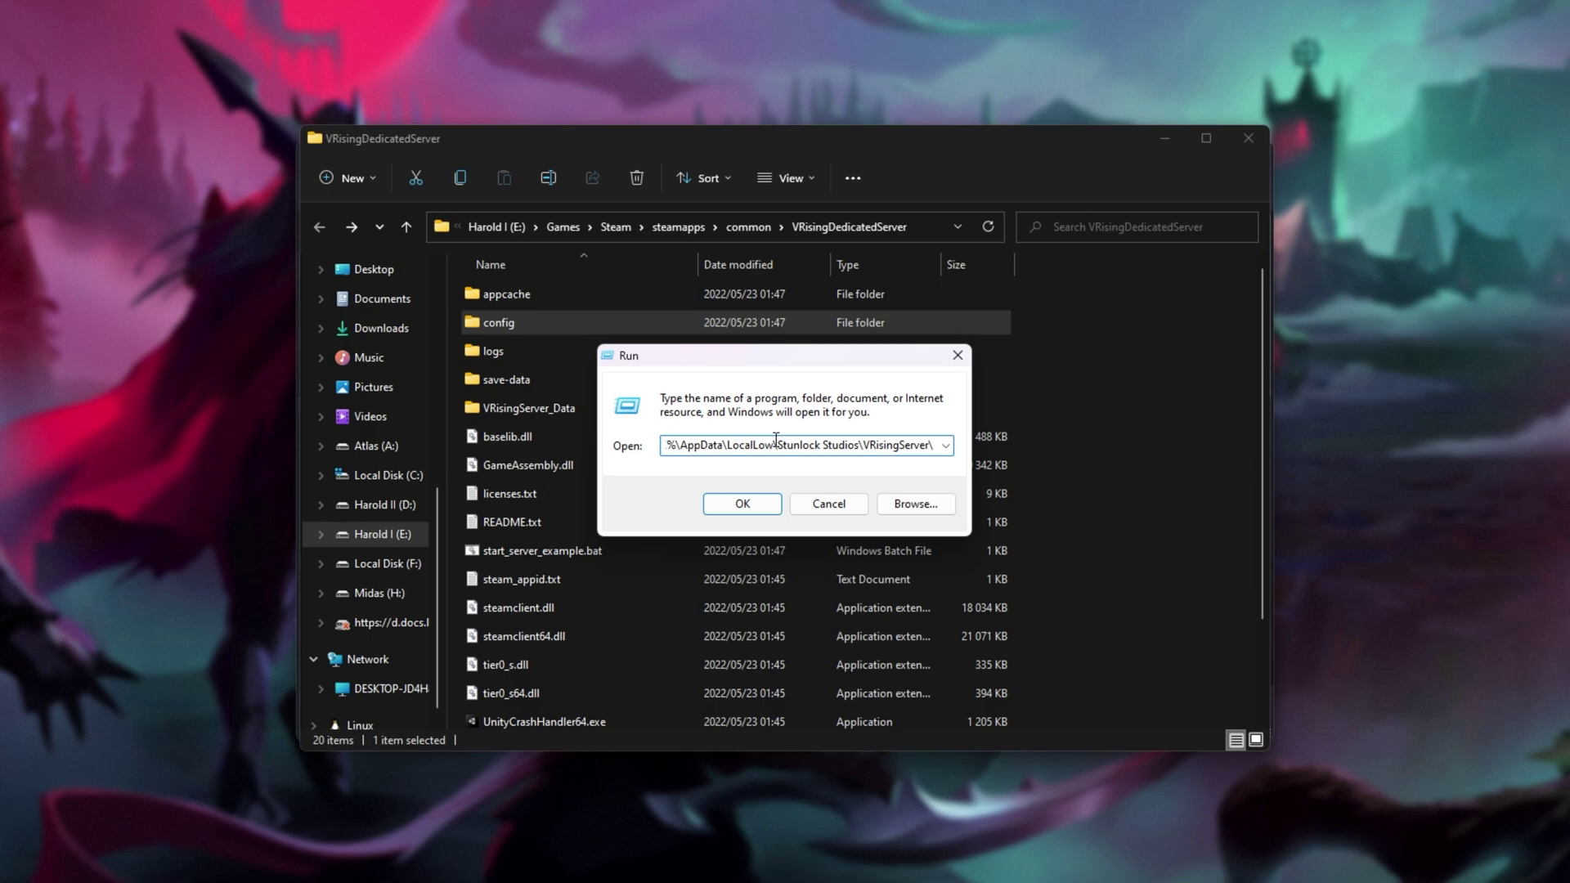
key("Return")
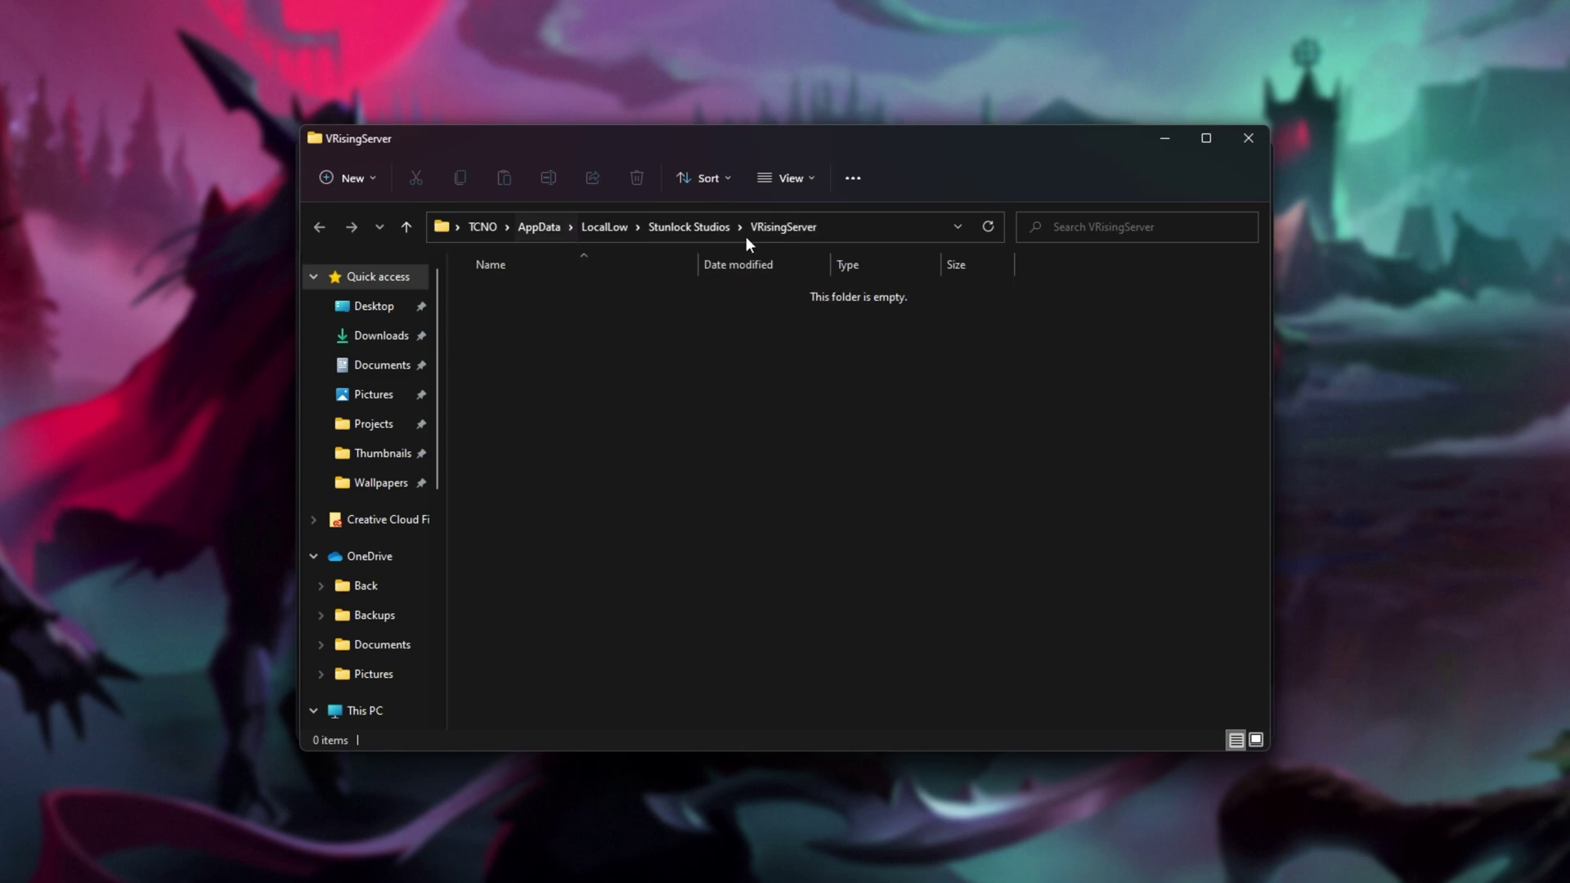
- Arrange the windows and navigate to VRisingServer_Data\StreamingAssets\Settings
left_click_drag(669, 139, 932, 140)
left_click_drag(740, 145, 1121, 135)
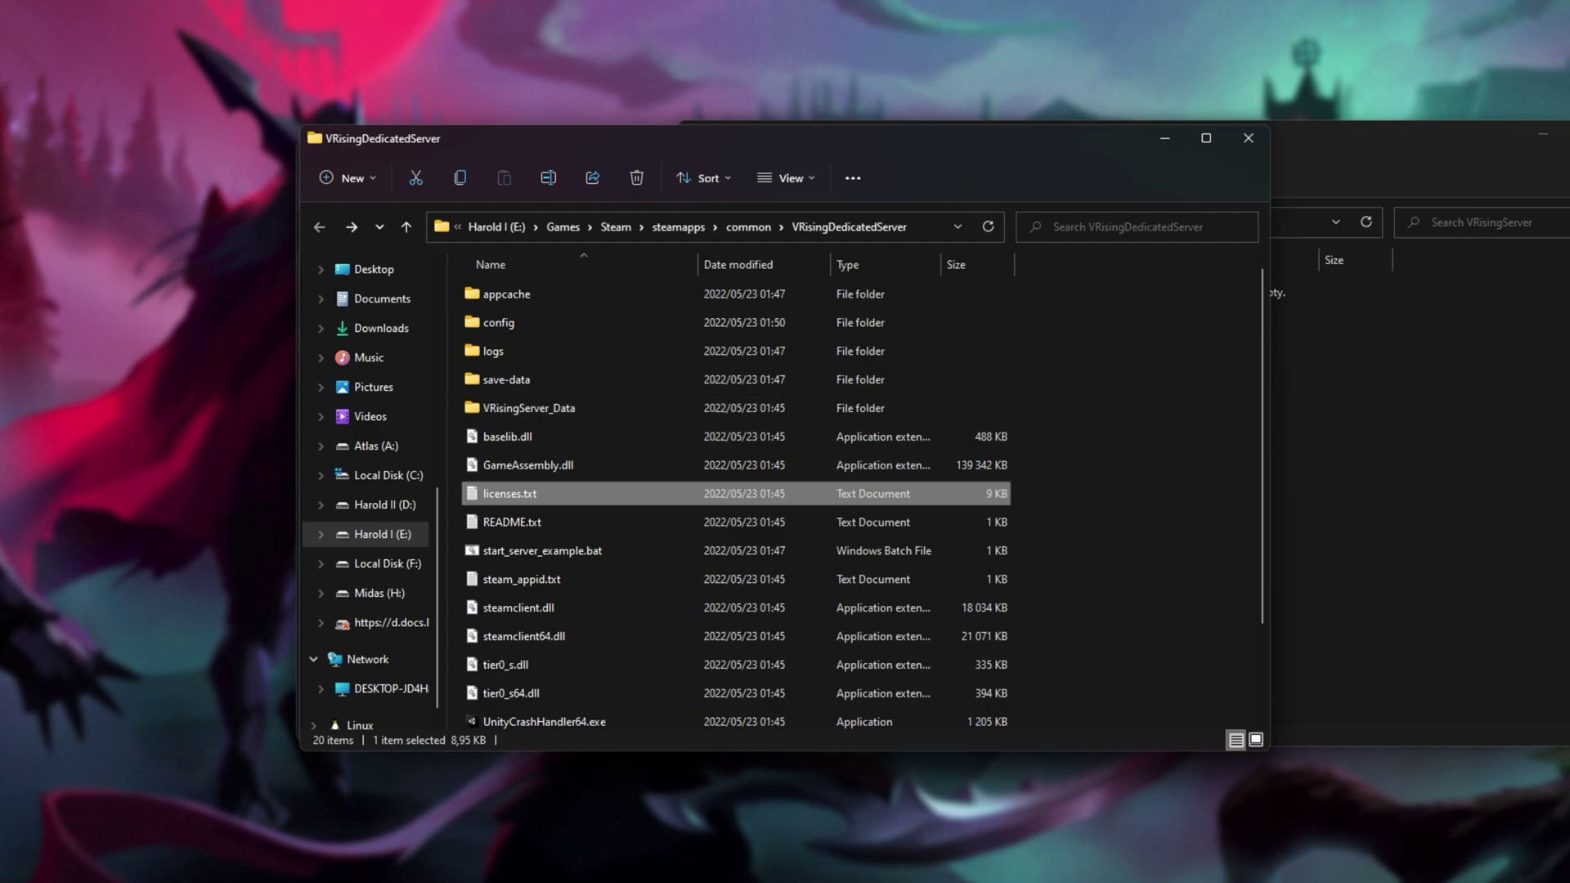
left_click(1077, 378)
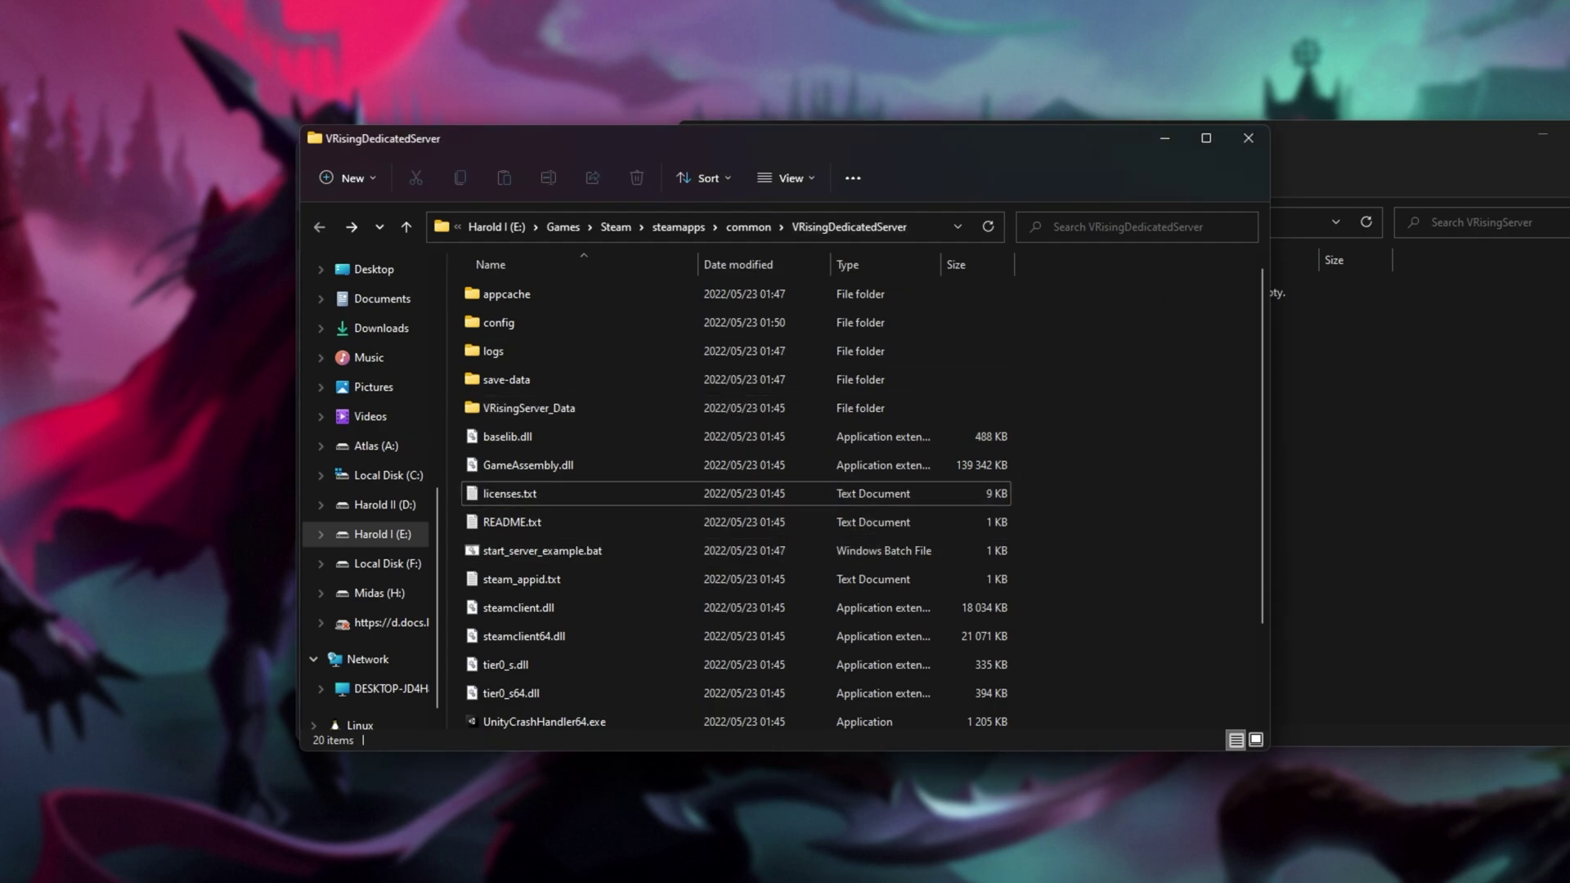
double_click(822, 414)
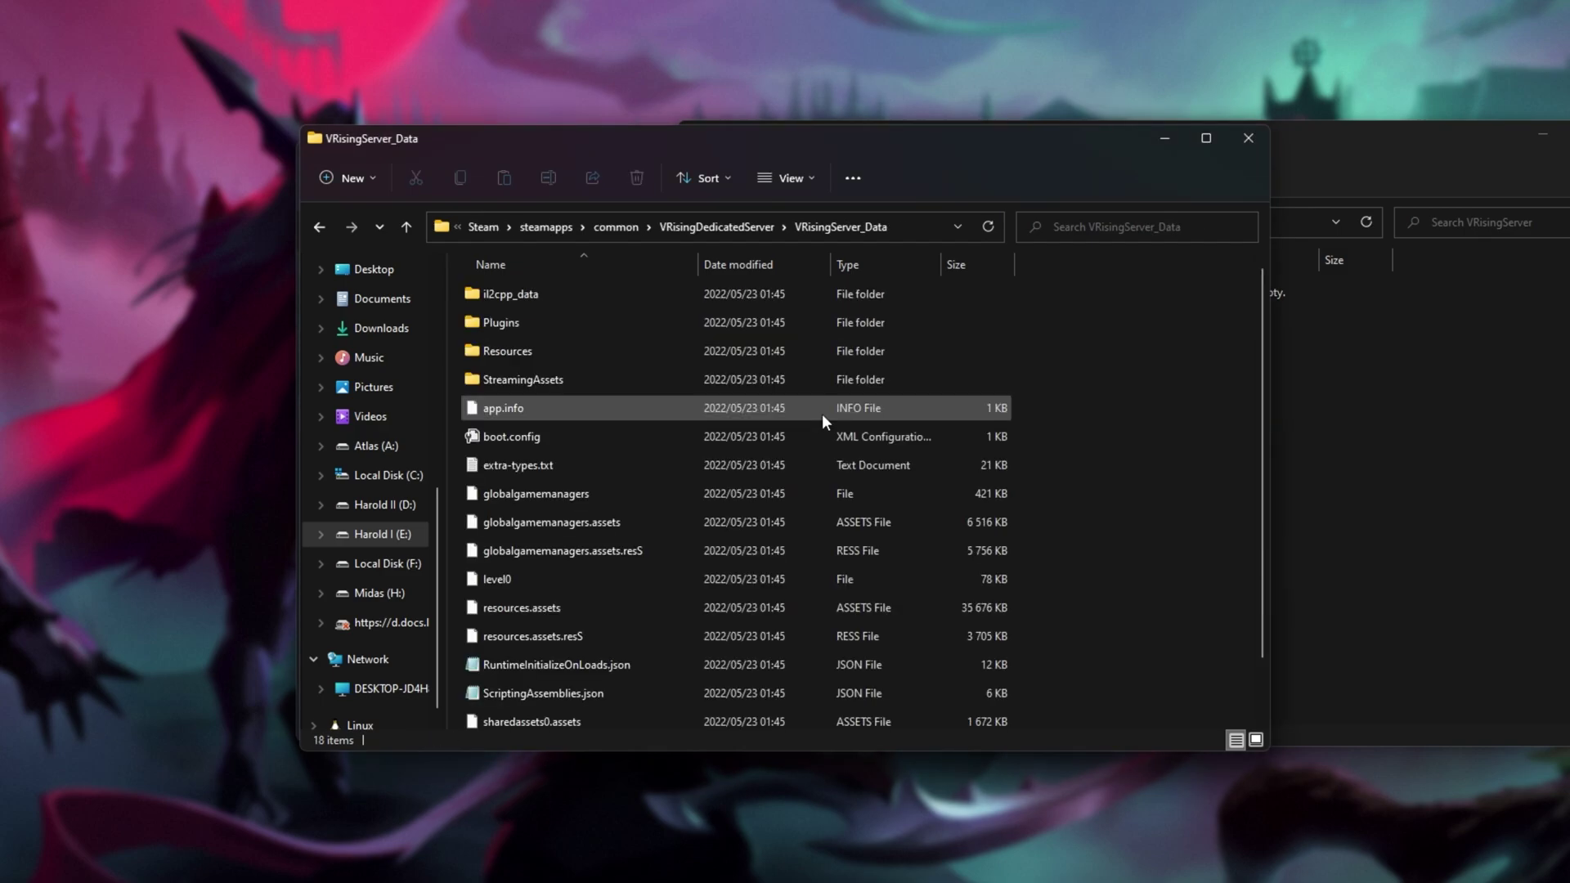
double_click(669, 377)
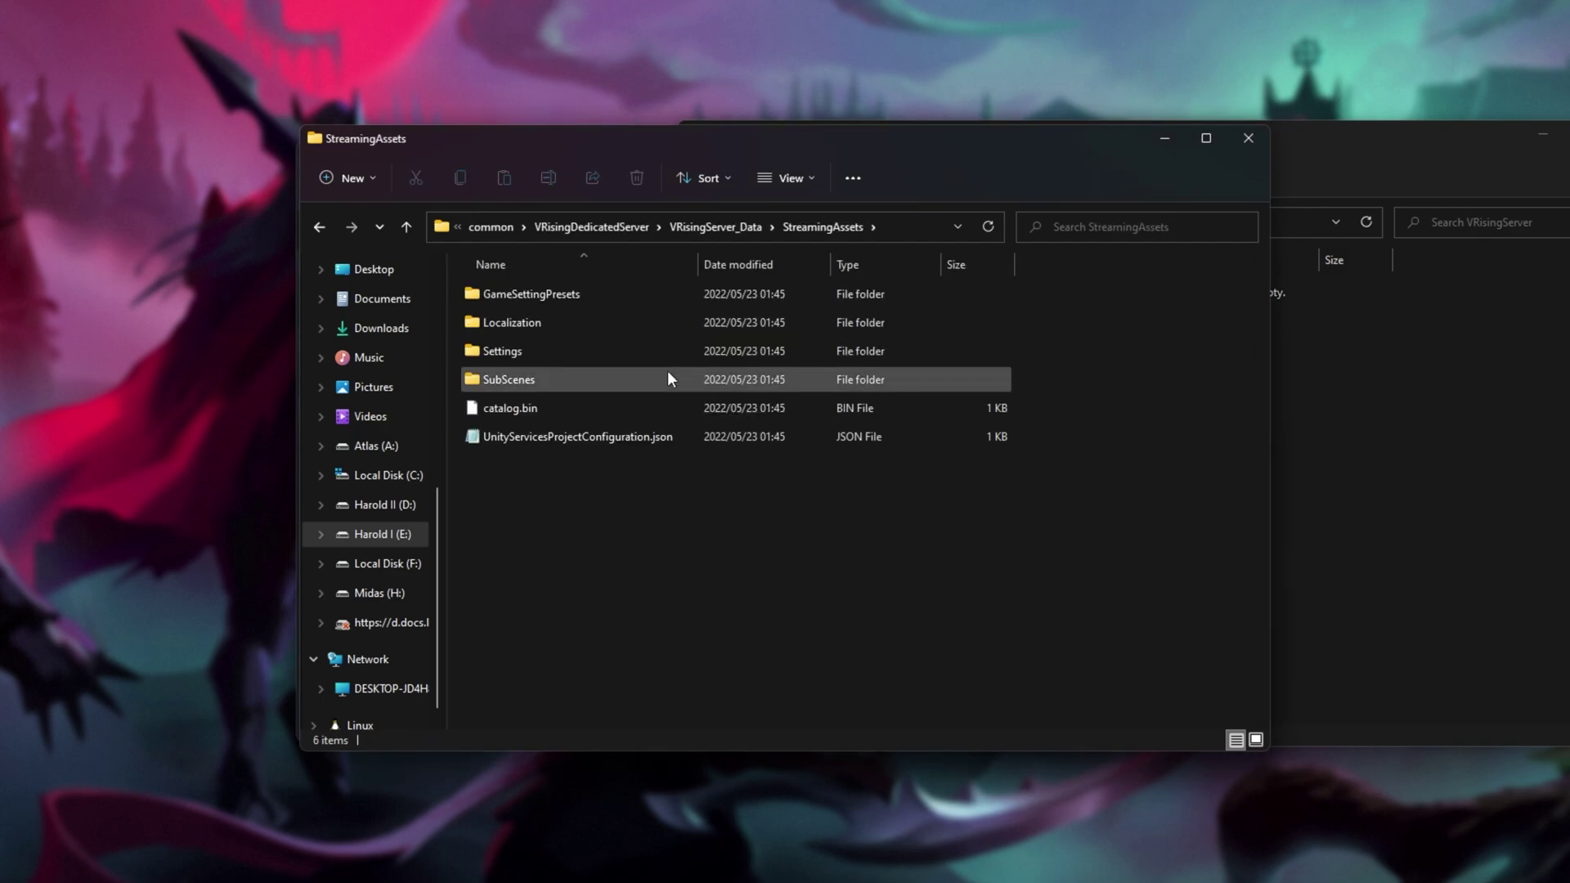
double_click(667, 353)
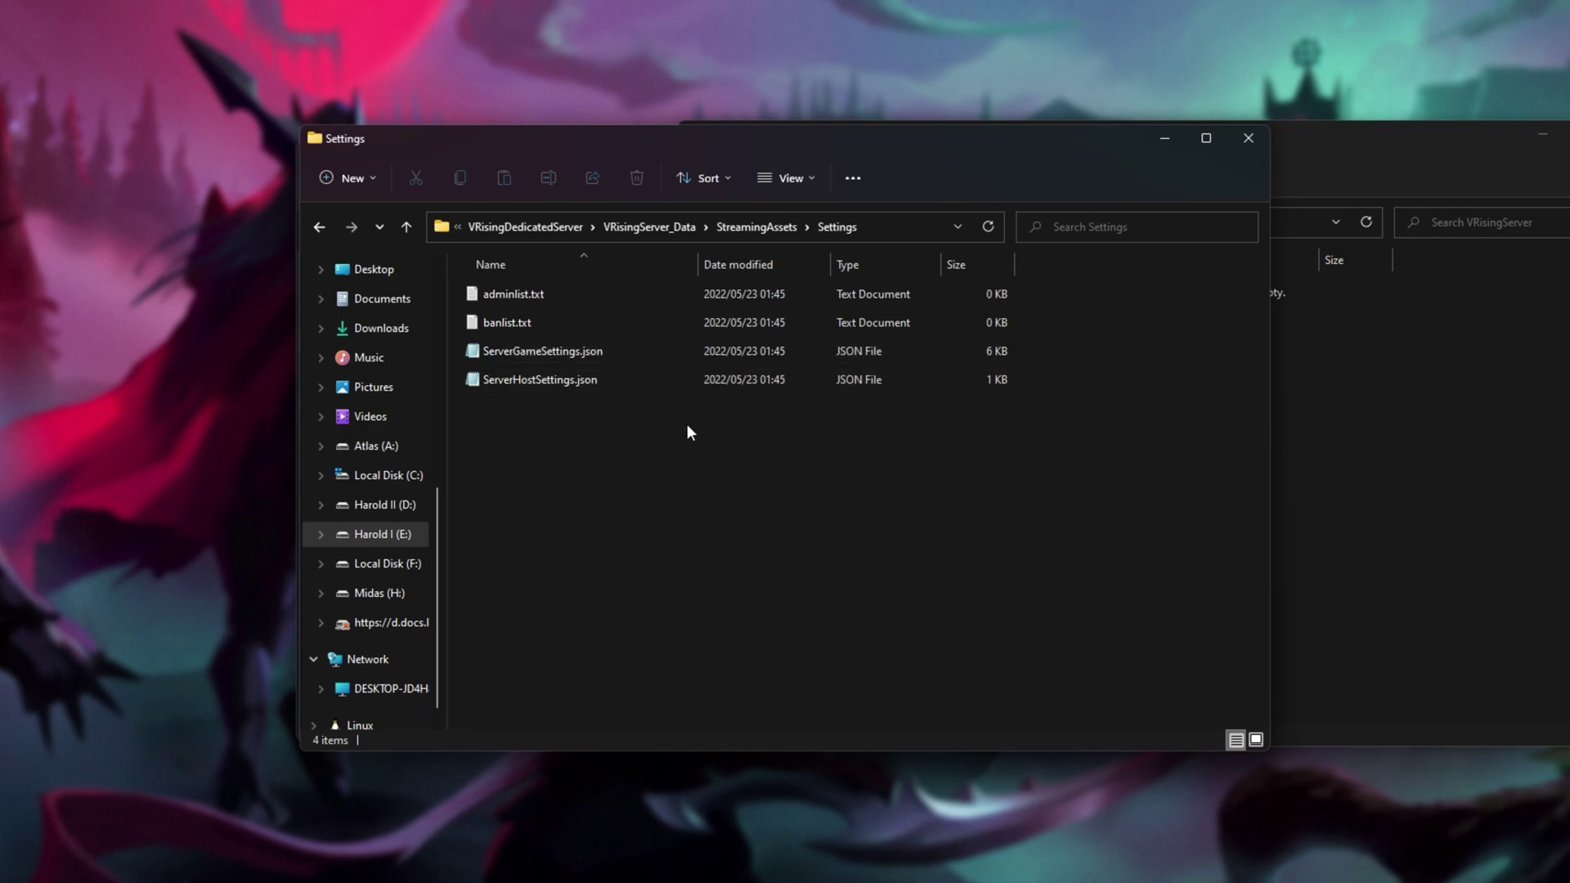
- Copy all four settings files, including adminlist.txt and banlist.txt, and bring VRisingServer forward
left_click_drag(687, 424, 664, 349)
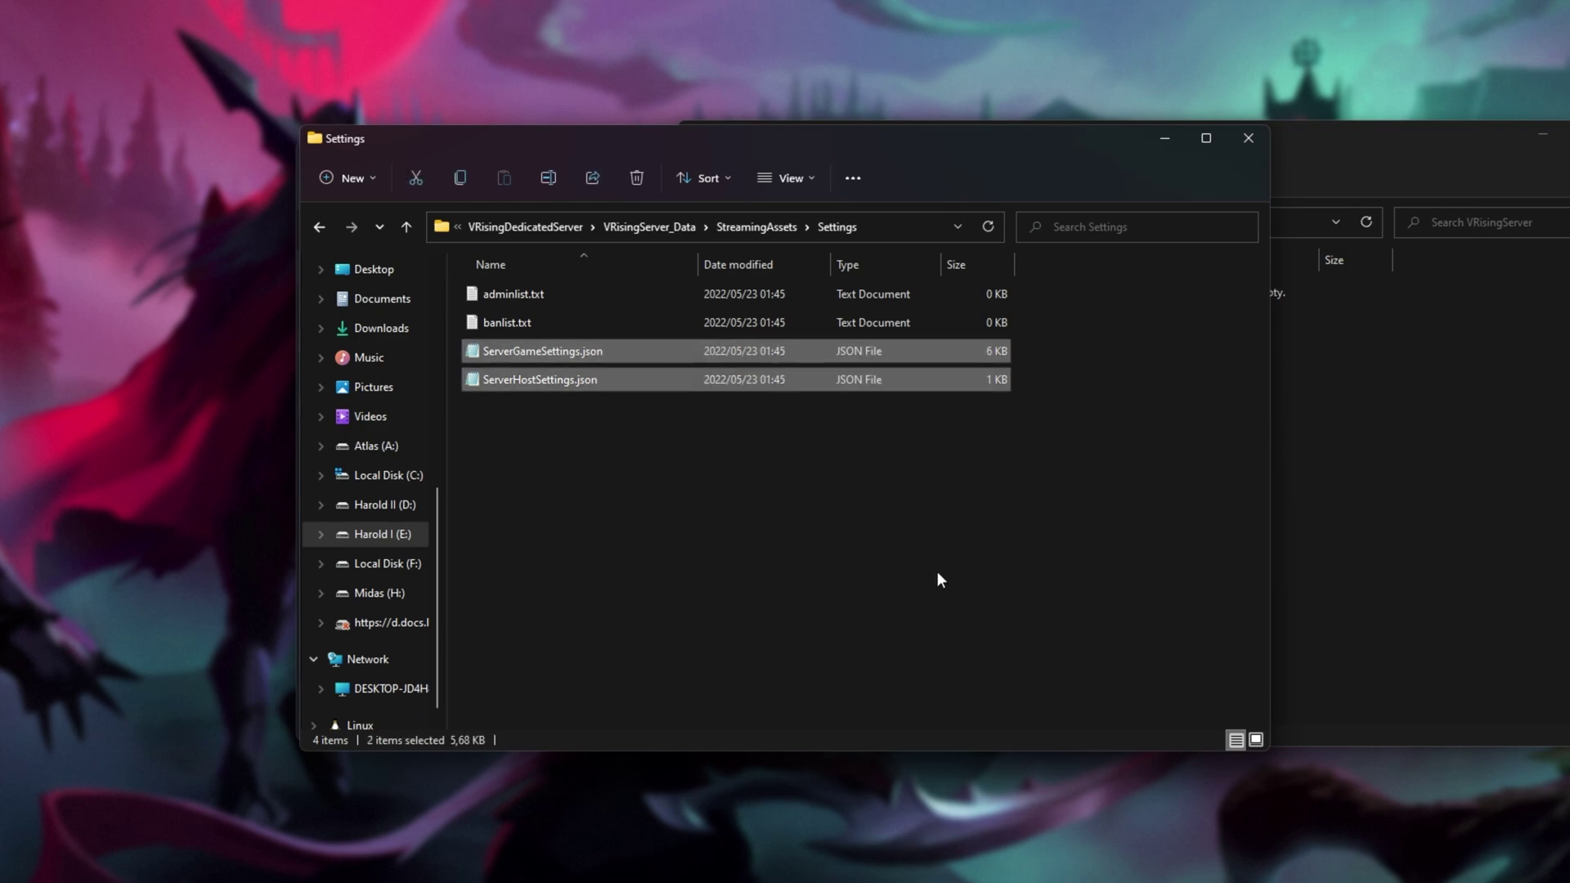
left_click_drag(938, 574, 730, 316)
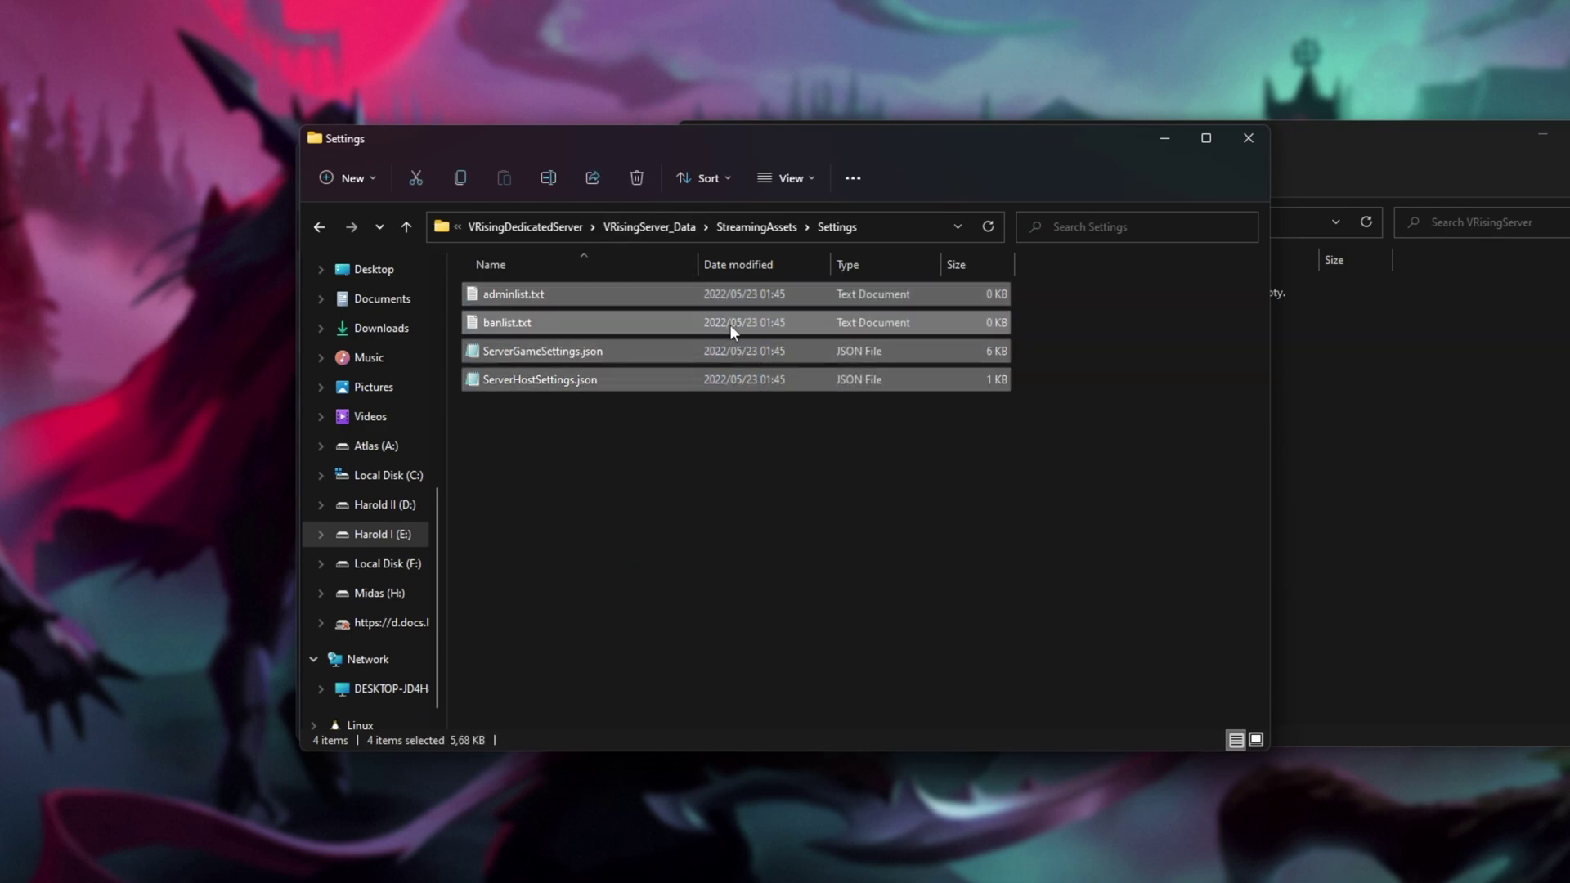
right_click(729, 325)
left_click(836, 786)
left_click_drag(1365, 137, 1028, 145)
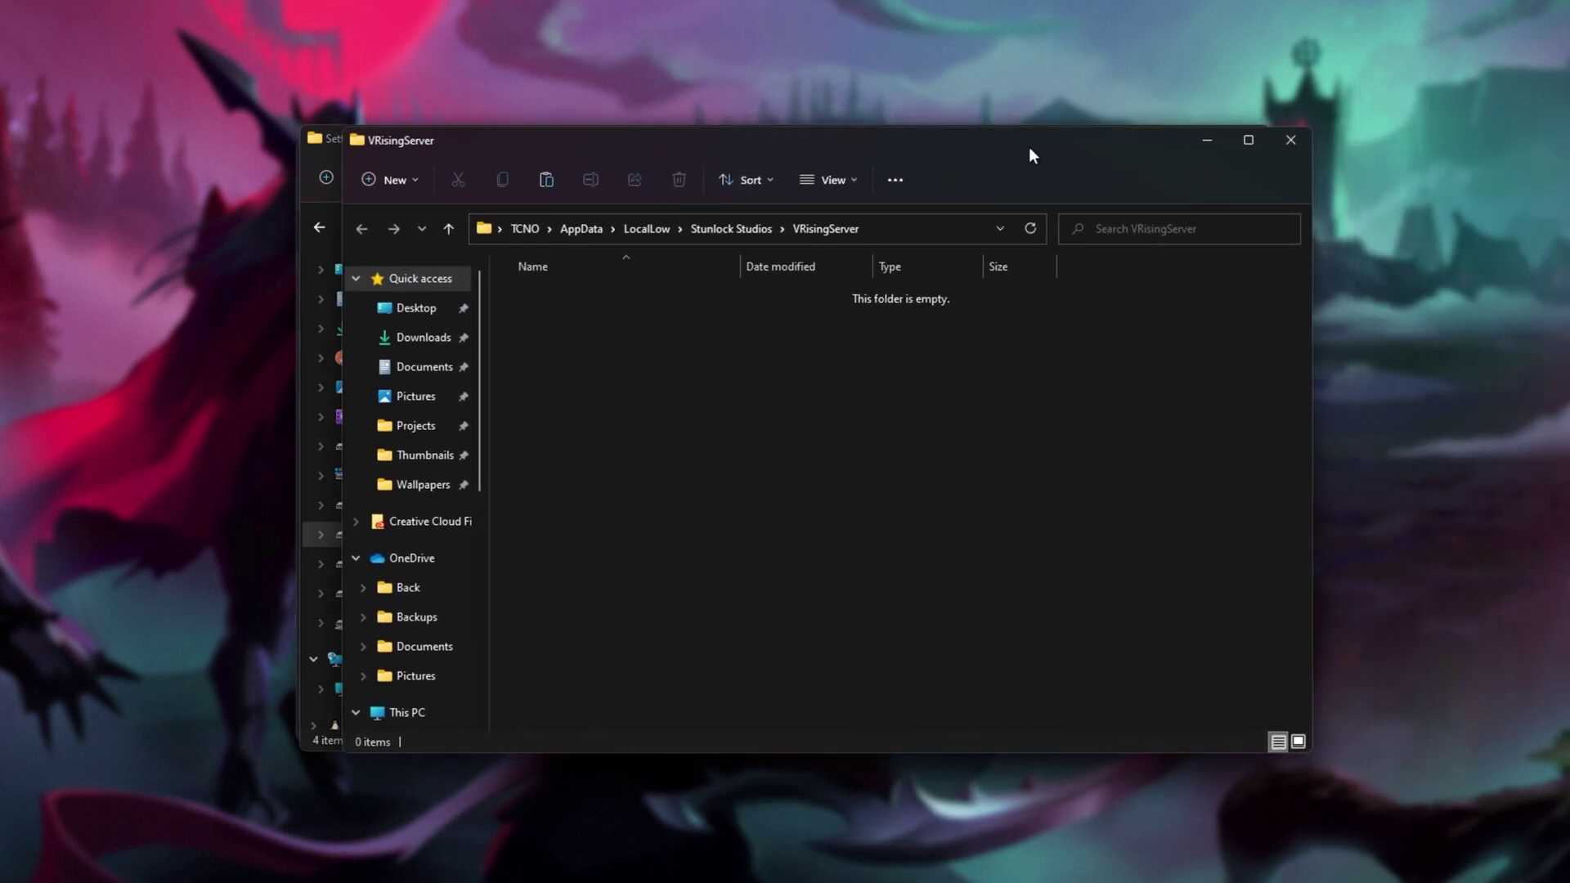
- Paste the four settings files into VRisingServer and open ServerHostSettings.json in Notepad
key("ctrl+v")
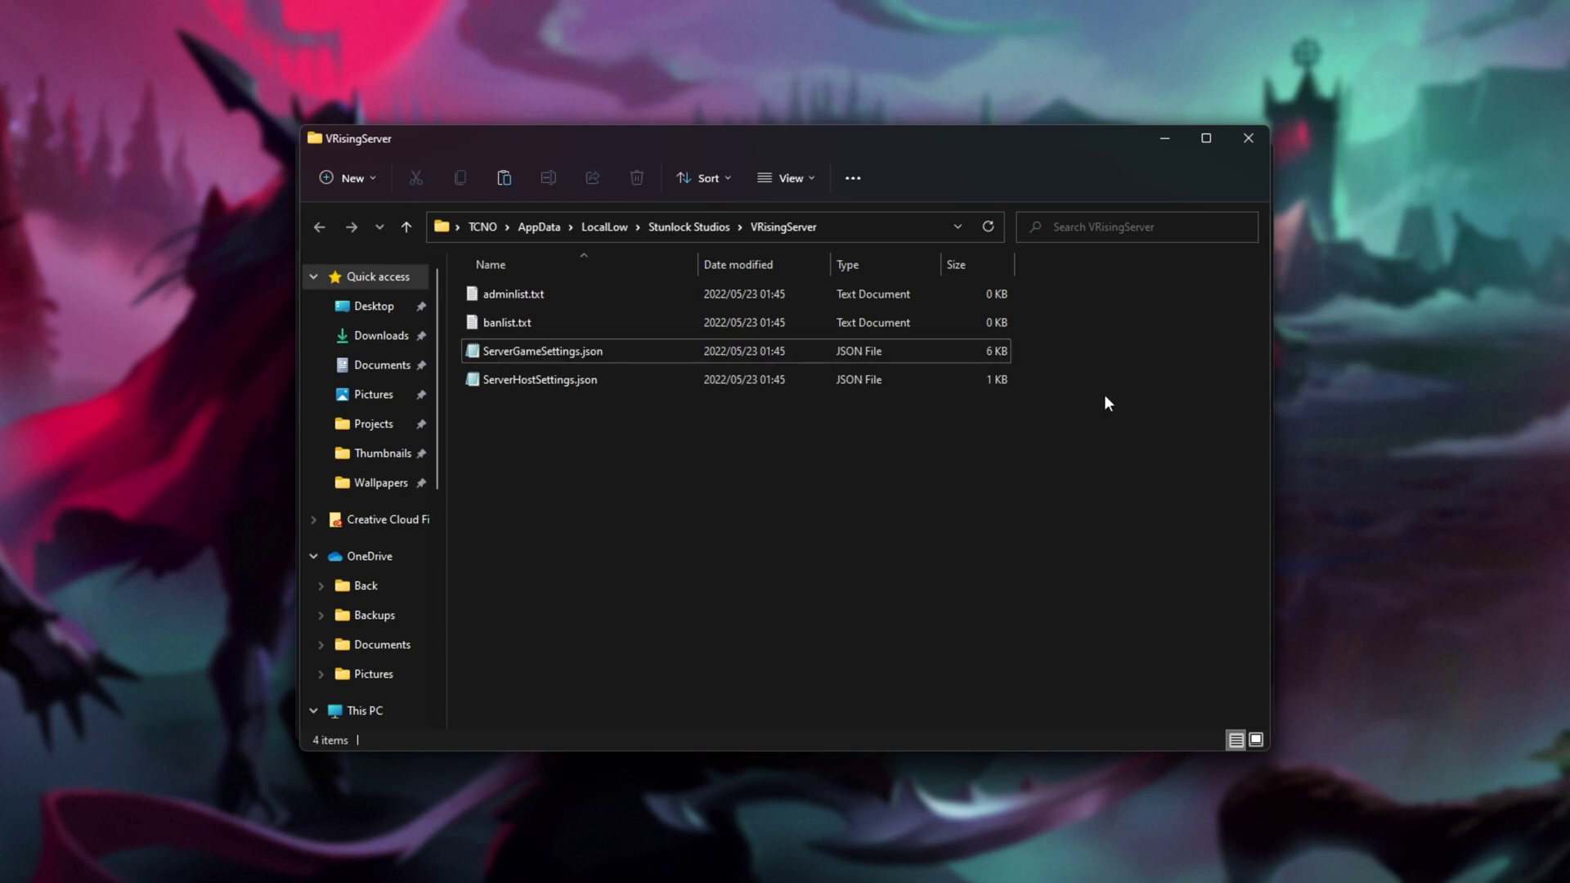
left_click(720, 380)
double_click(721, 380)
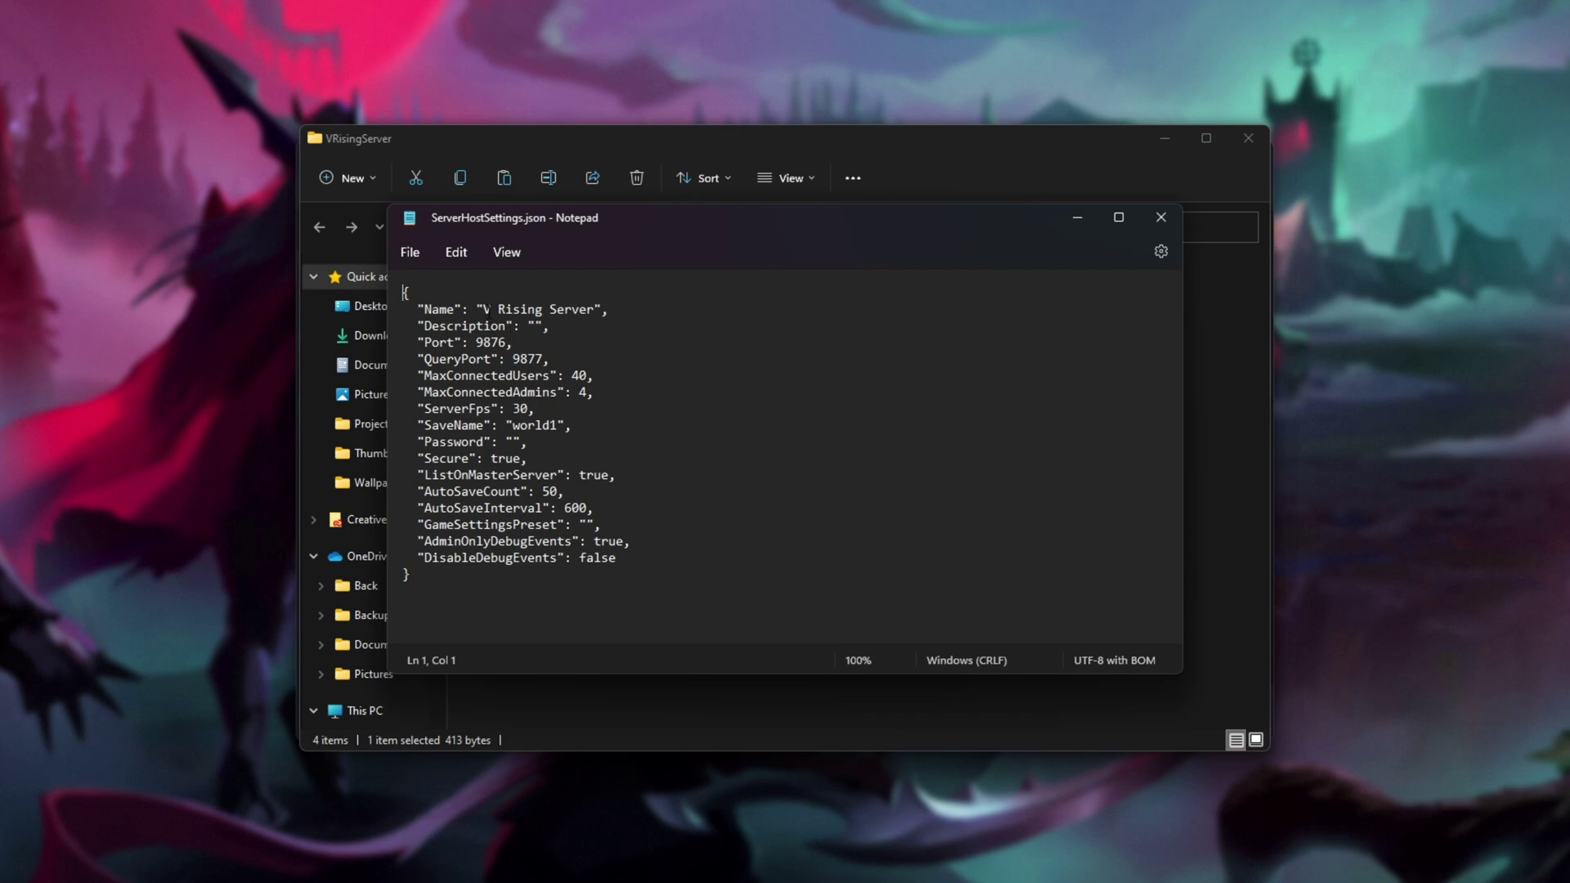
left_click_drag(484, 309, 586, 310)
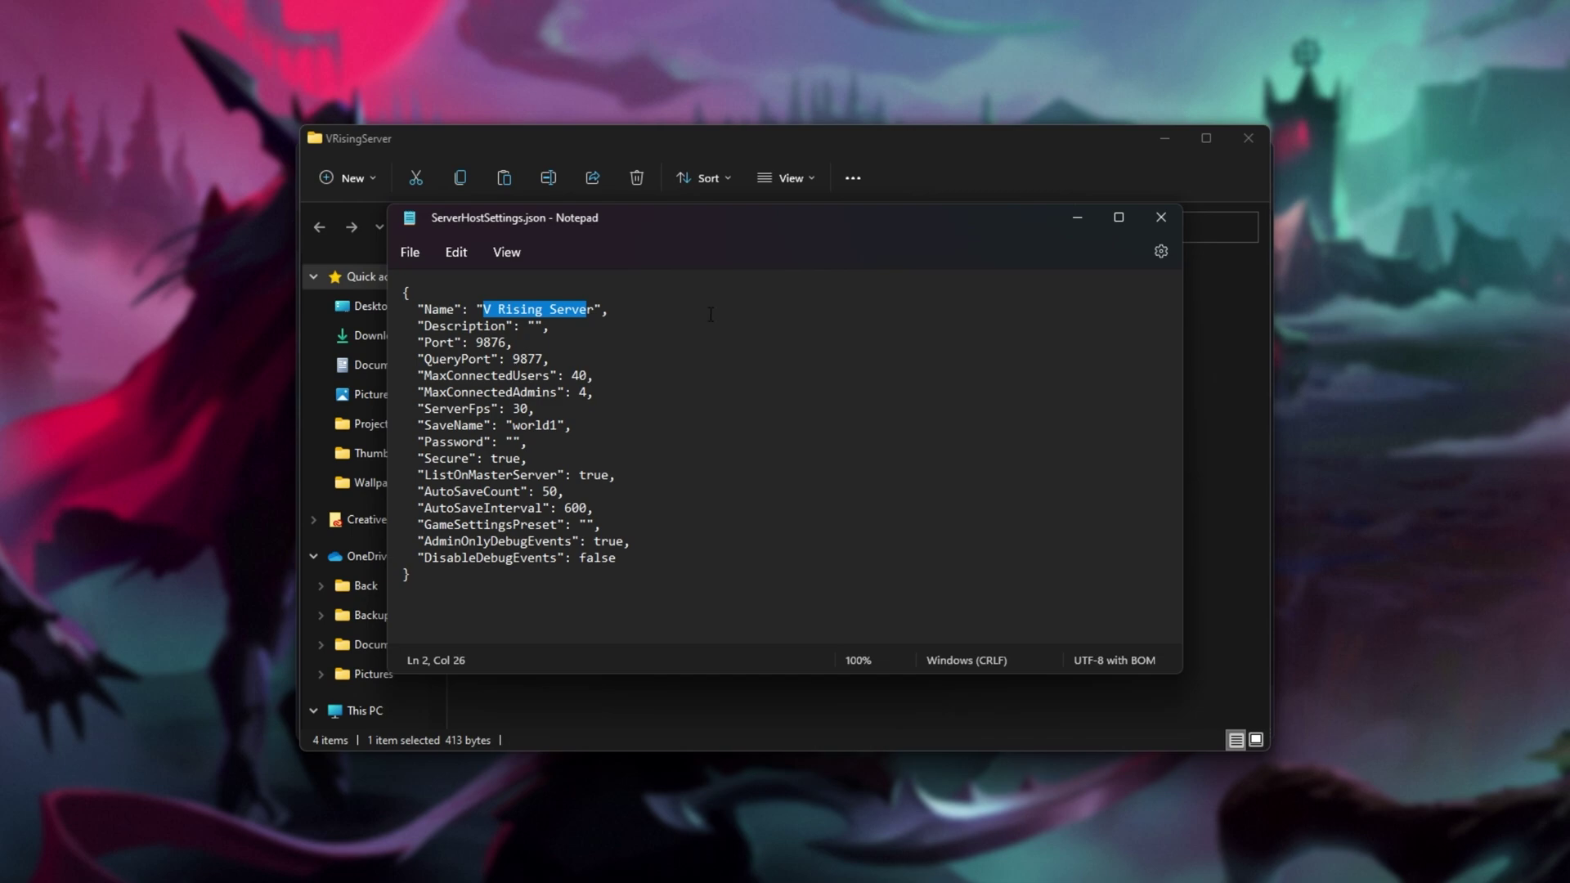
left_click_drag(719, 215, 491, 244)
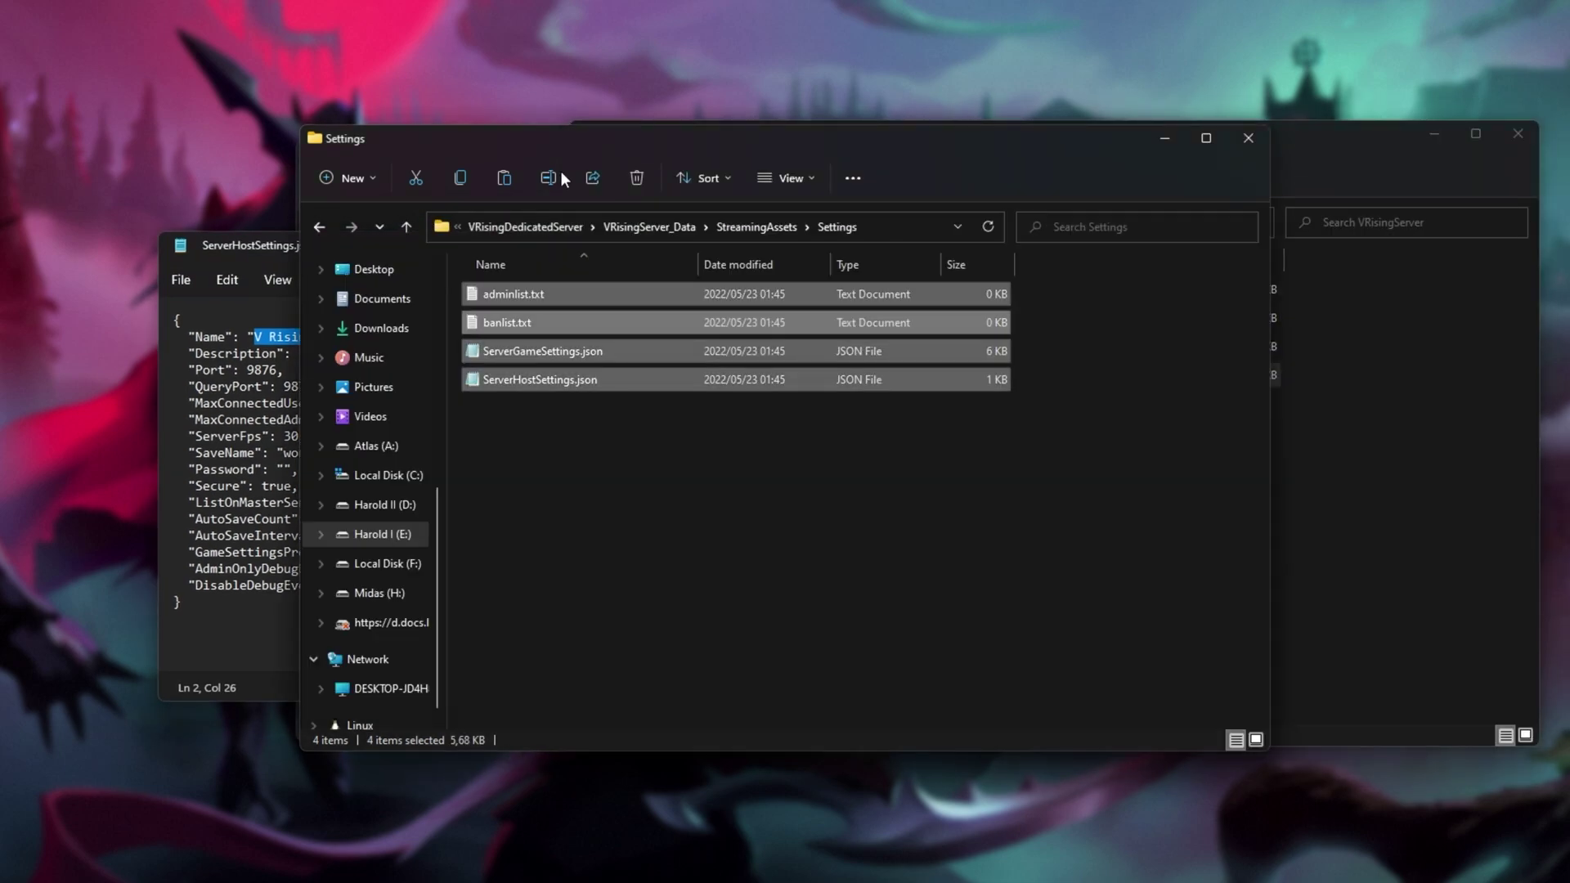
- Copy 'TroubleChute' from start_server_example.bat and paste it as the Name value
key("alt+Up")
key("alt+Up")
key("alt+Up")
scroll(659, 545, "down", 2)
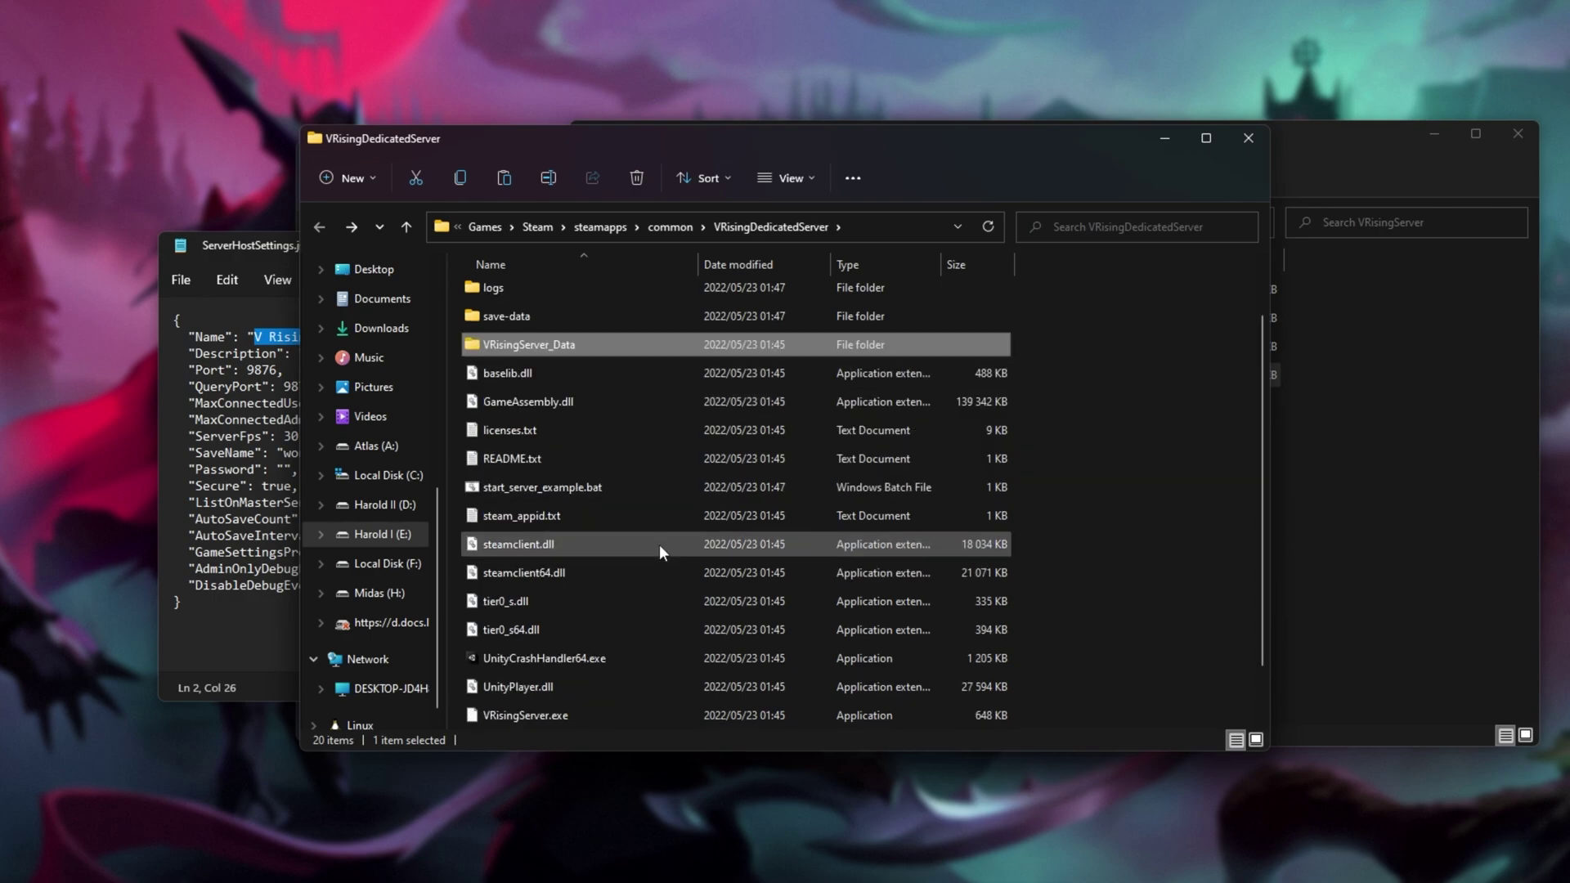
right_click(592, 430)
left_click(683, 479)
left_click_drag(866, 408, 954, 408)
key("ctrl+c")
left_click(243, 247)
key("ctrl+v")
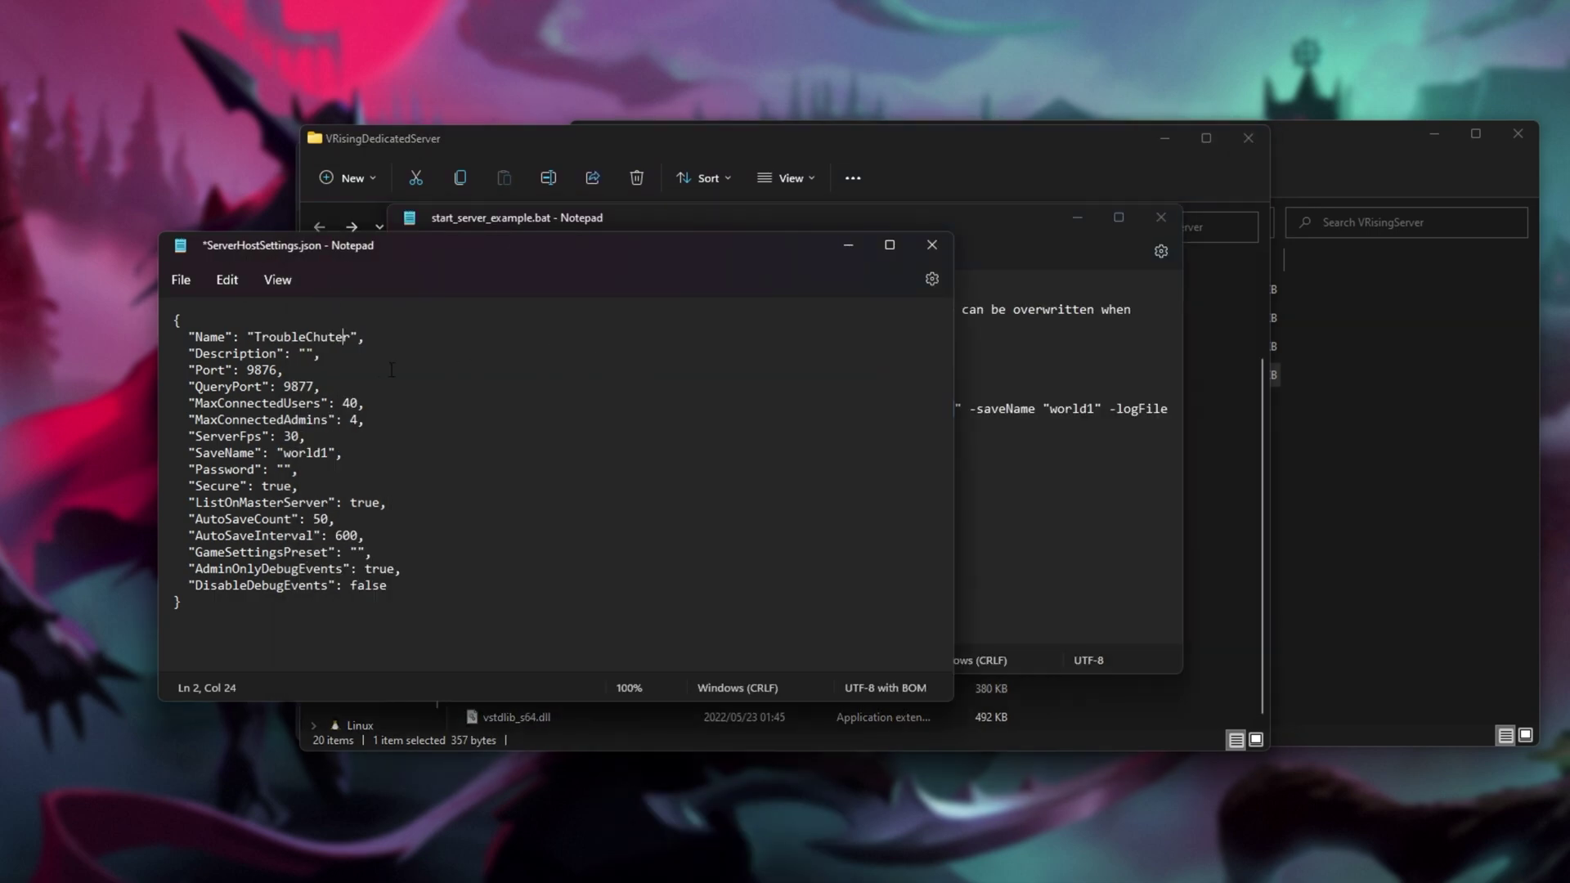
left_click(1064, 408)
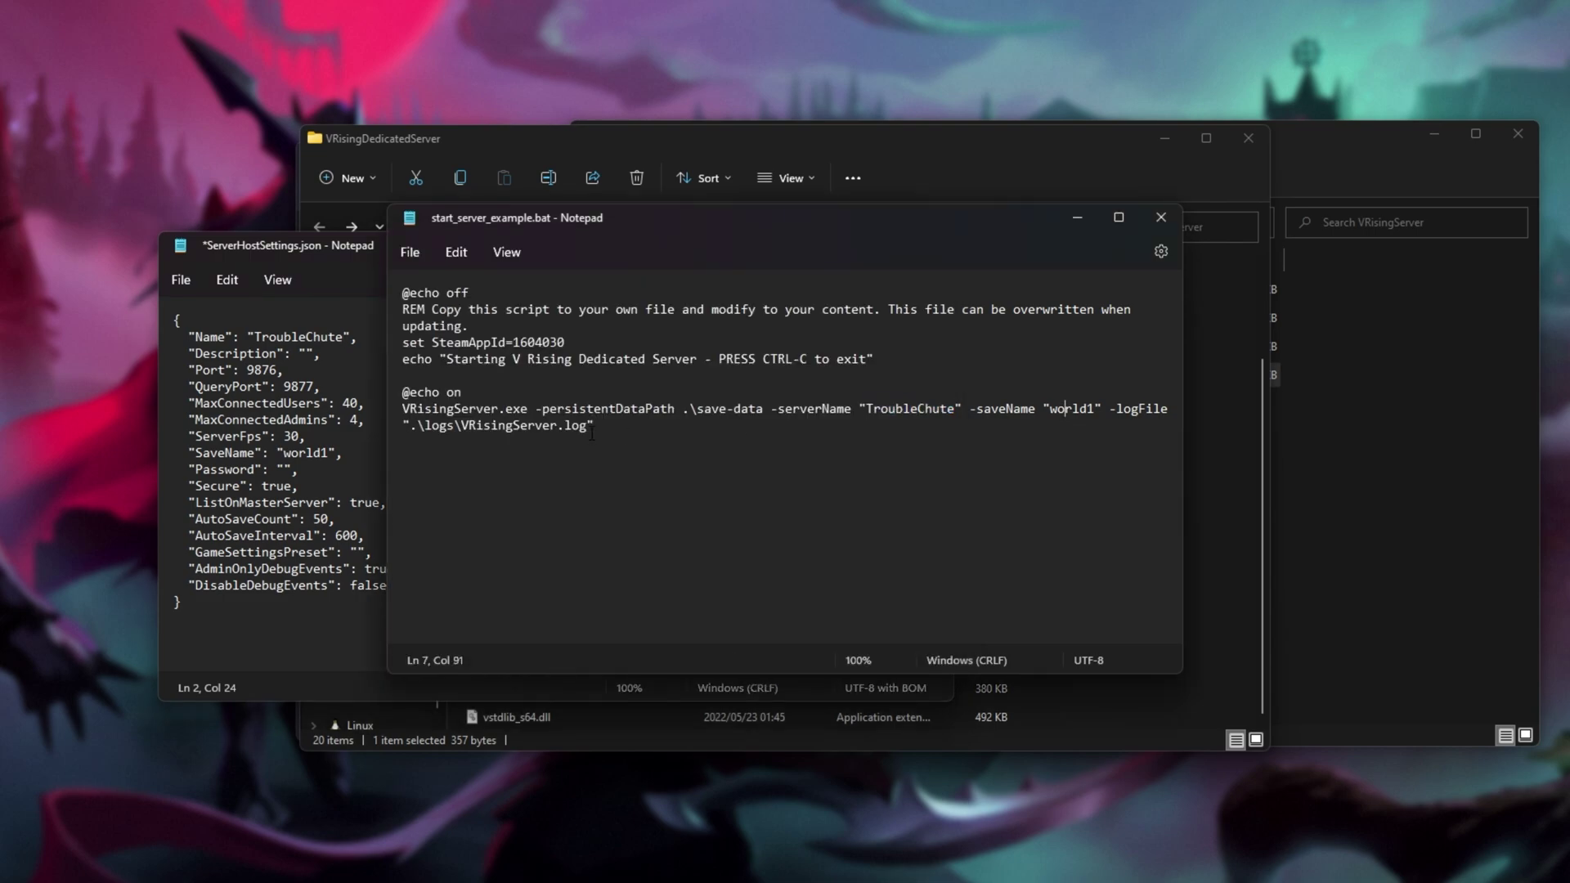
left_click(1160, 216)
left_click_drag(399, 244, 636, 233)
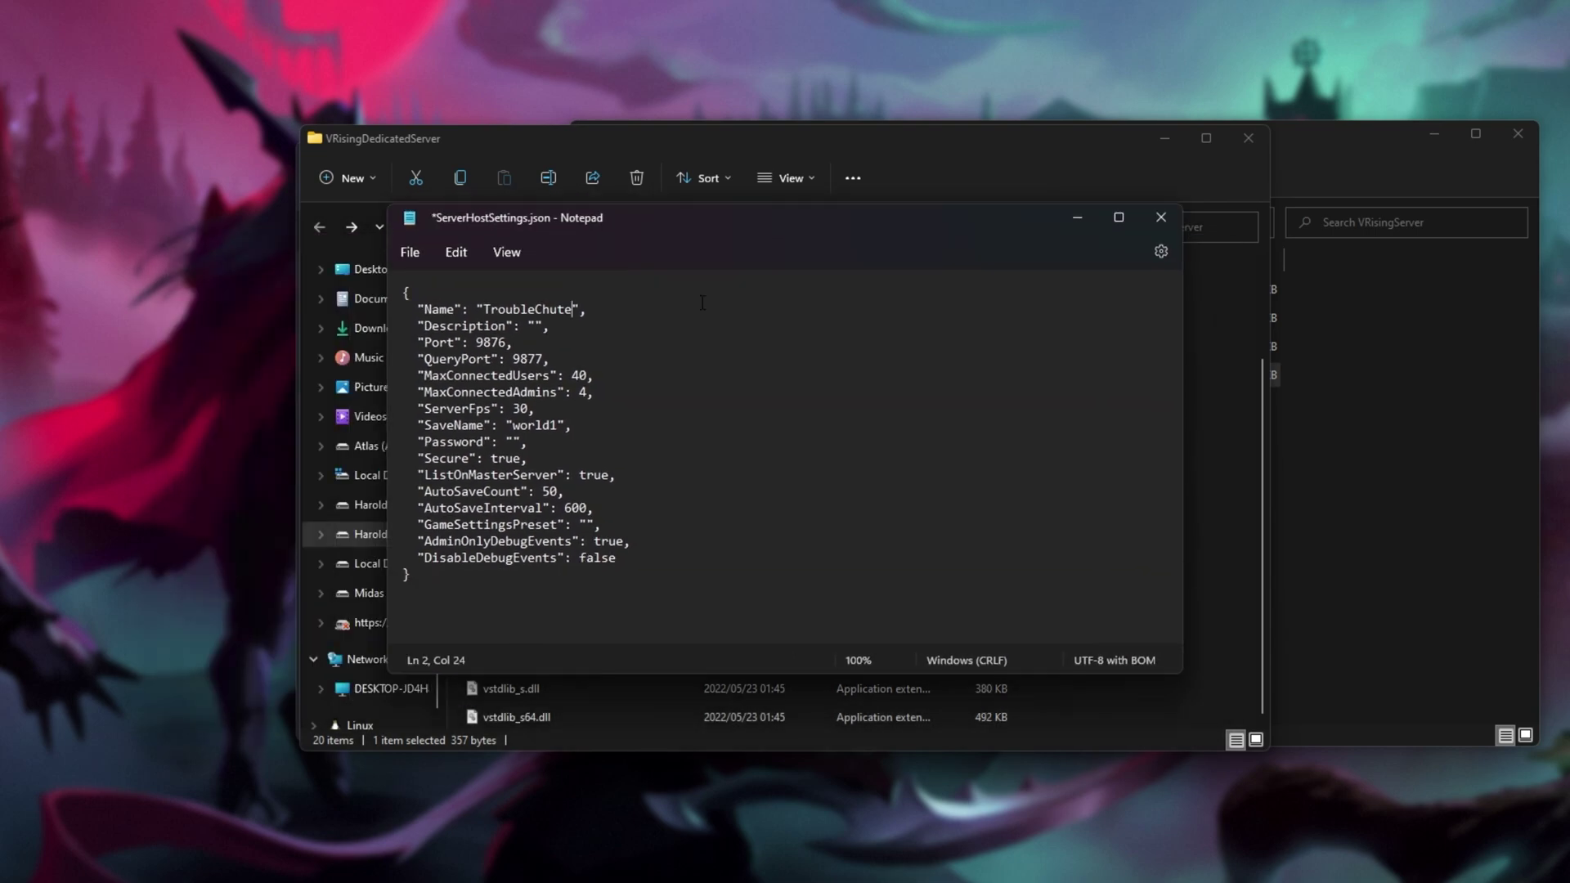
- Copy the Port 9876 and QueryPort 9877 lines into a new note and minimize it
triple_click(537, 340)
left_click(508, 343)
mouse_move(508, 343)
left_mouse_down()
mouse_move(477, 343)
mouse_move(544, 359)
mouse_move(476, 342)
mouse_move(511, 344)
left_mouse_up()
left_click_drag(513, 359, 545, 359)
left_click_drag(549, 359, 327, 345)
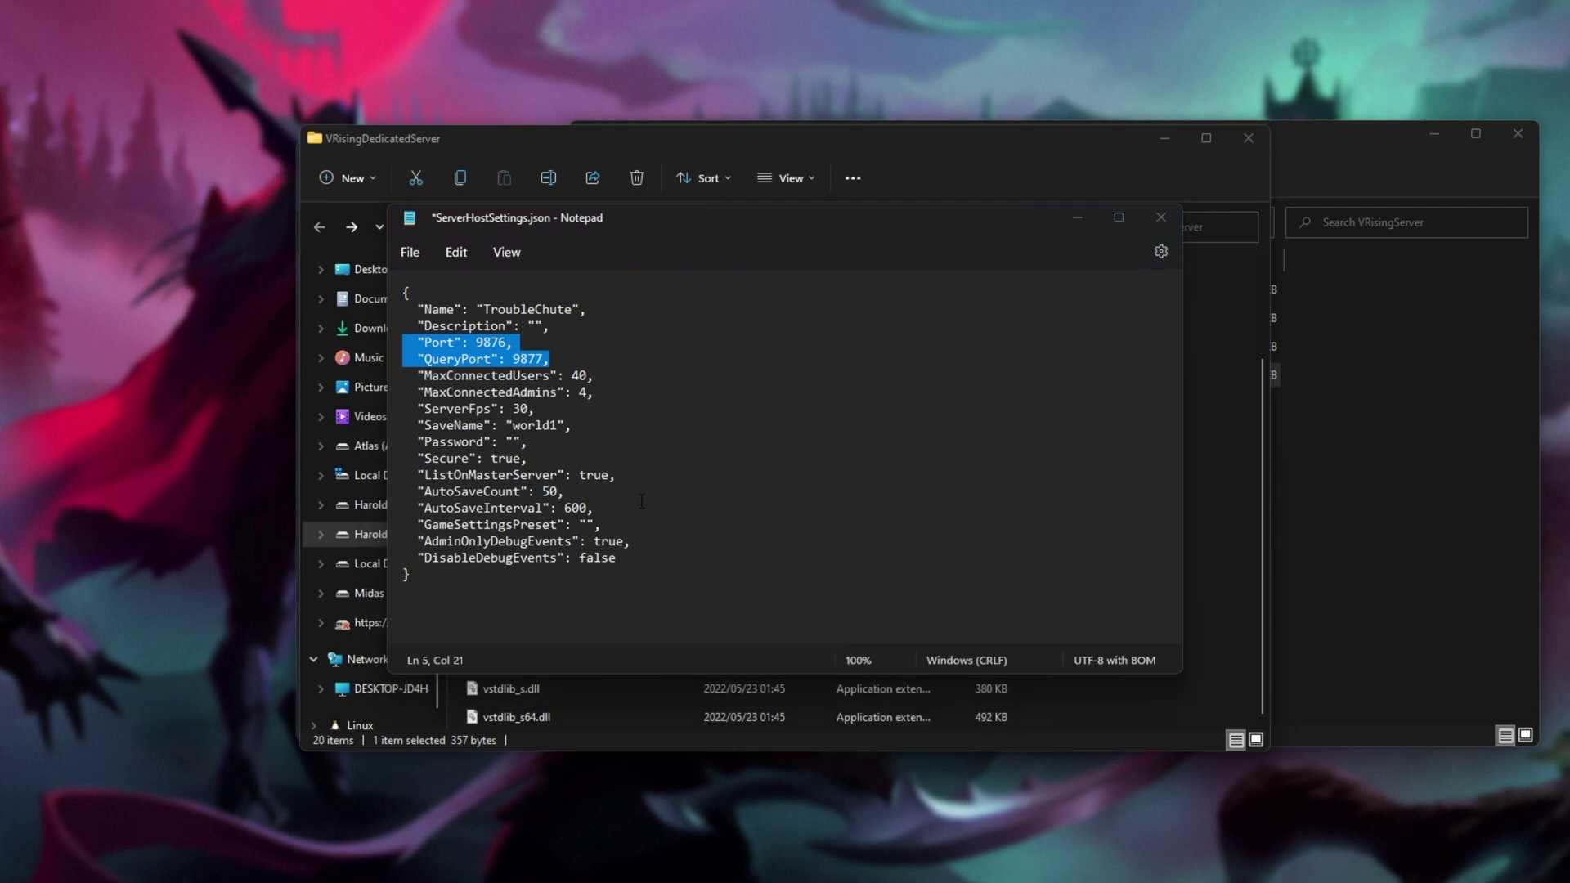
key("ctrl+n")
key("ctrl+v")
left_click_drag(574, 224, 2, 456)
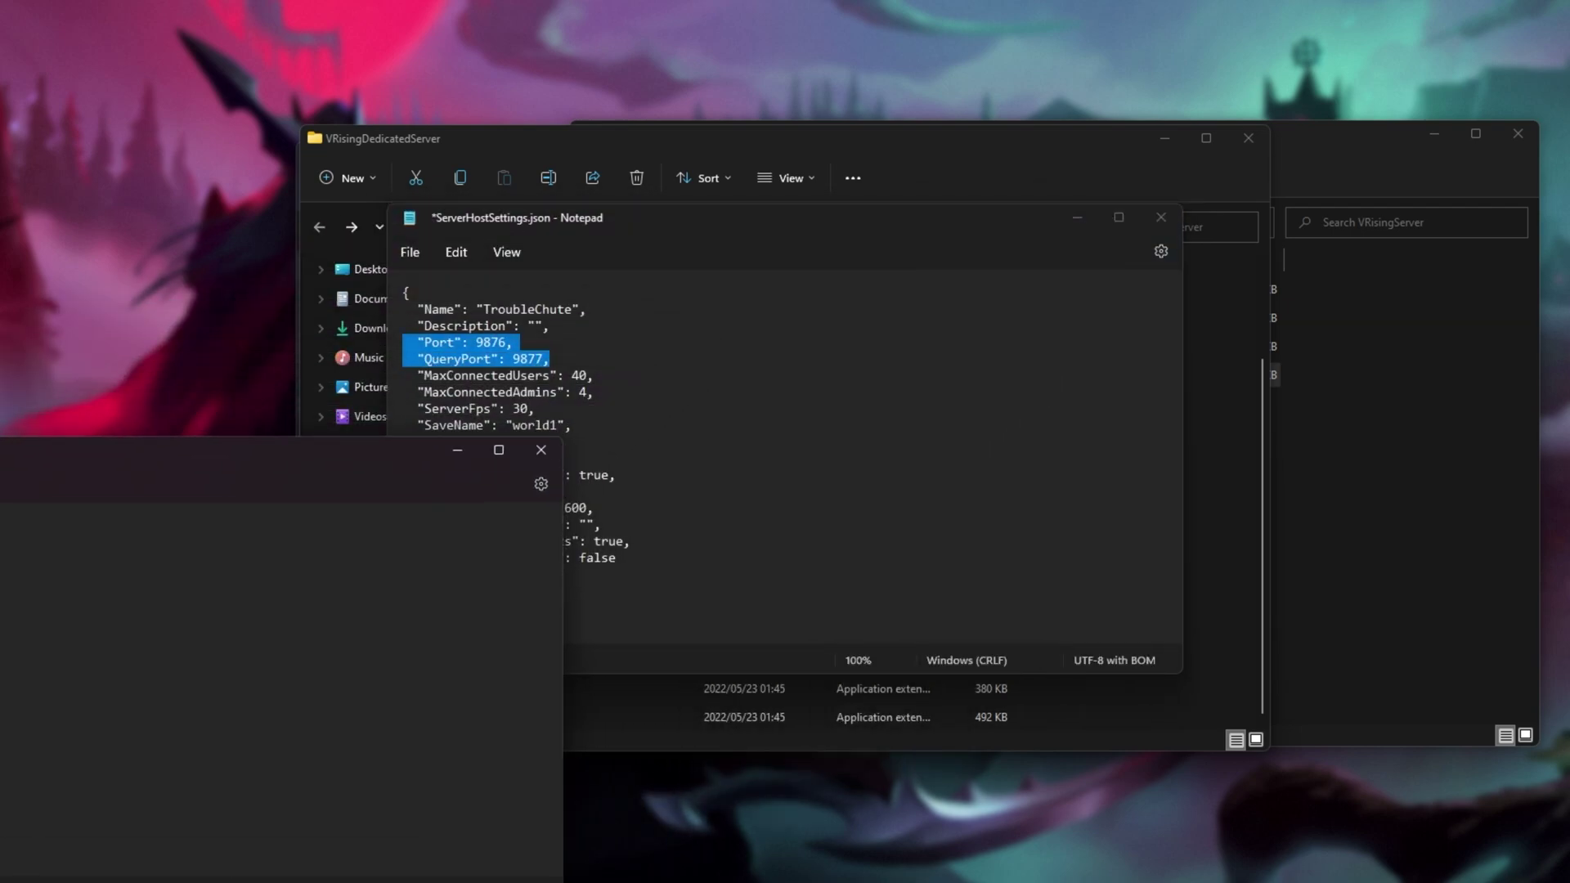
left_click(457, 450)
- Look over the Password and Secure lines, then save and close ServerHostSettings.json
key("Down")
key("Down")
key("Down")
key("Down")
key("Down")
key("Home")
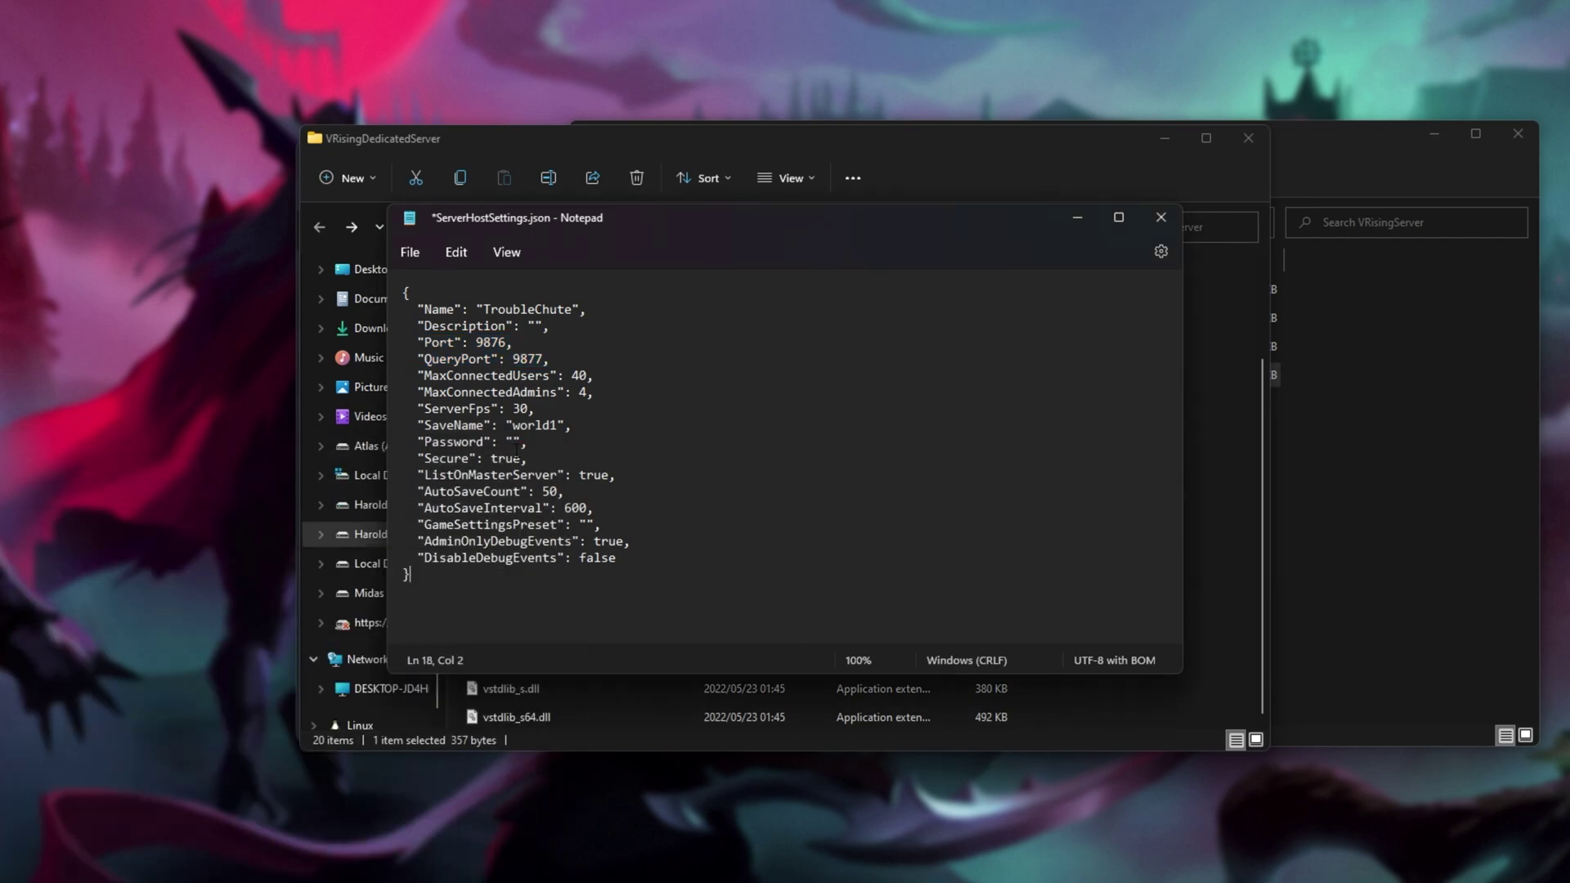
key("shift+End")
key("Down")
key("Home")
key("shift+End")
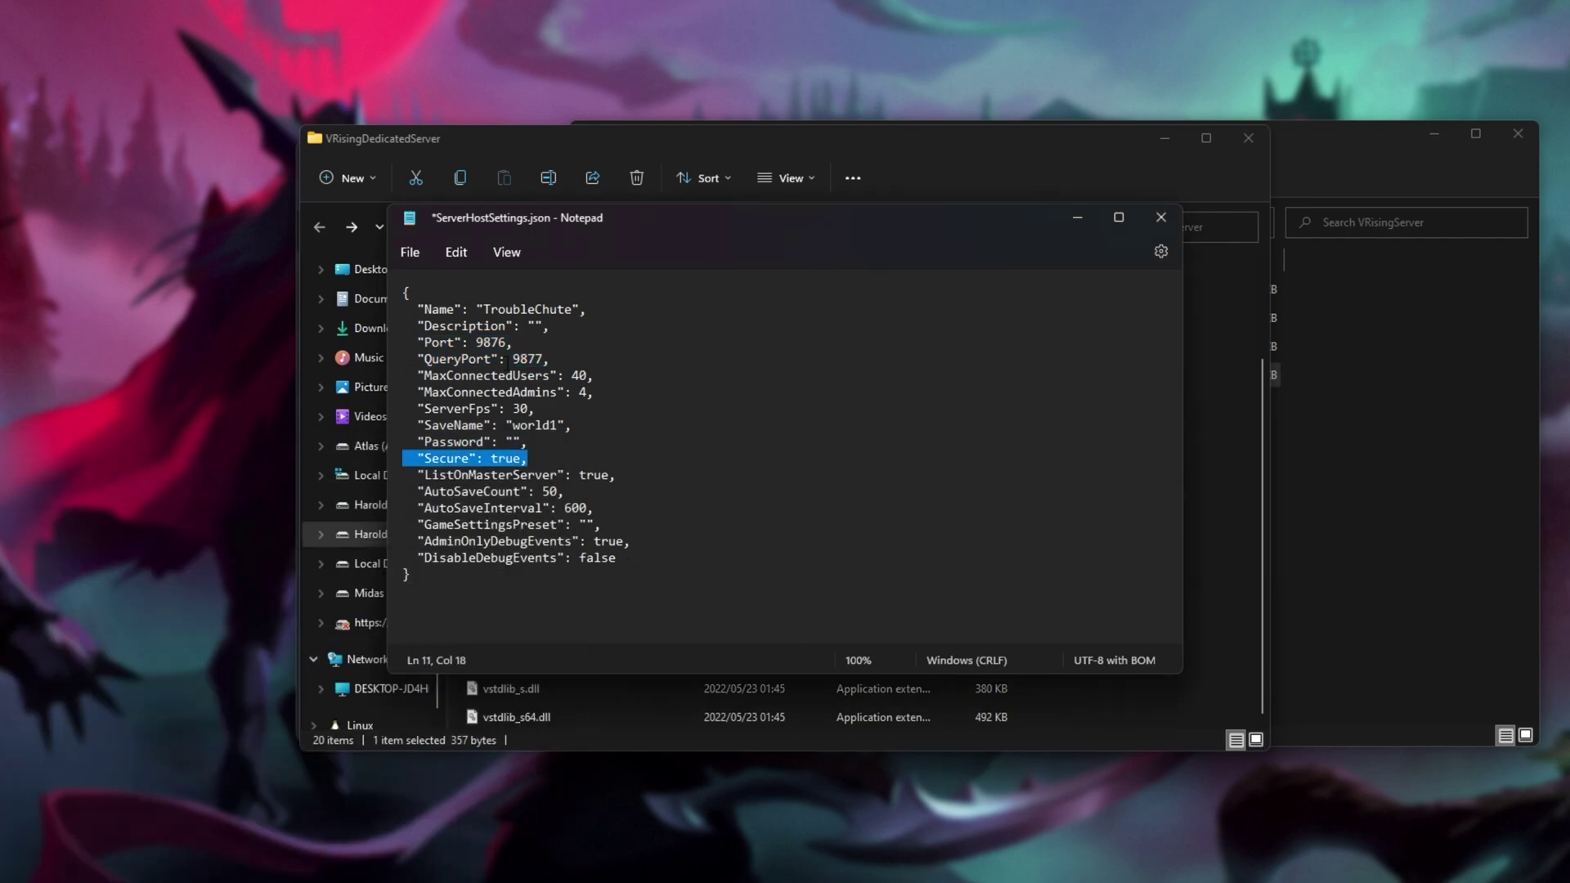
left_click(617, 605)
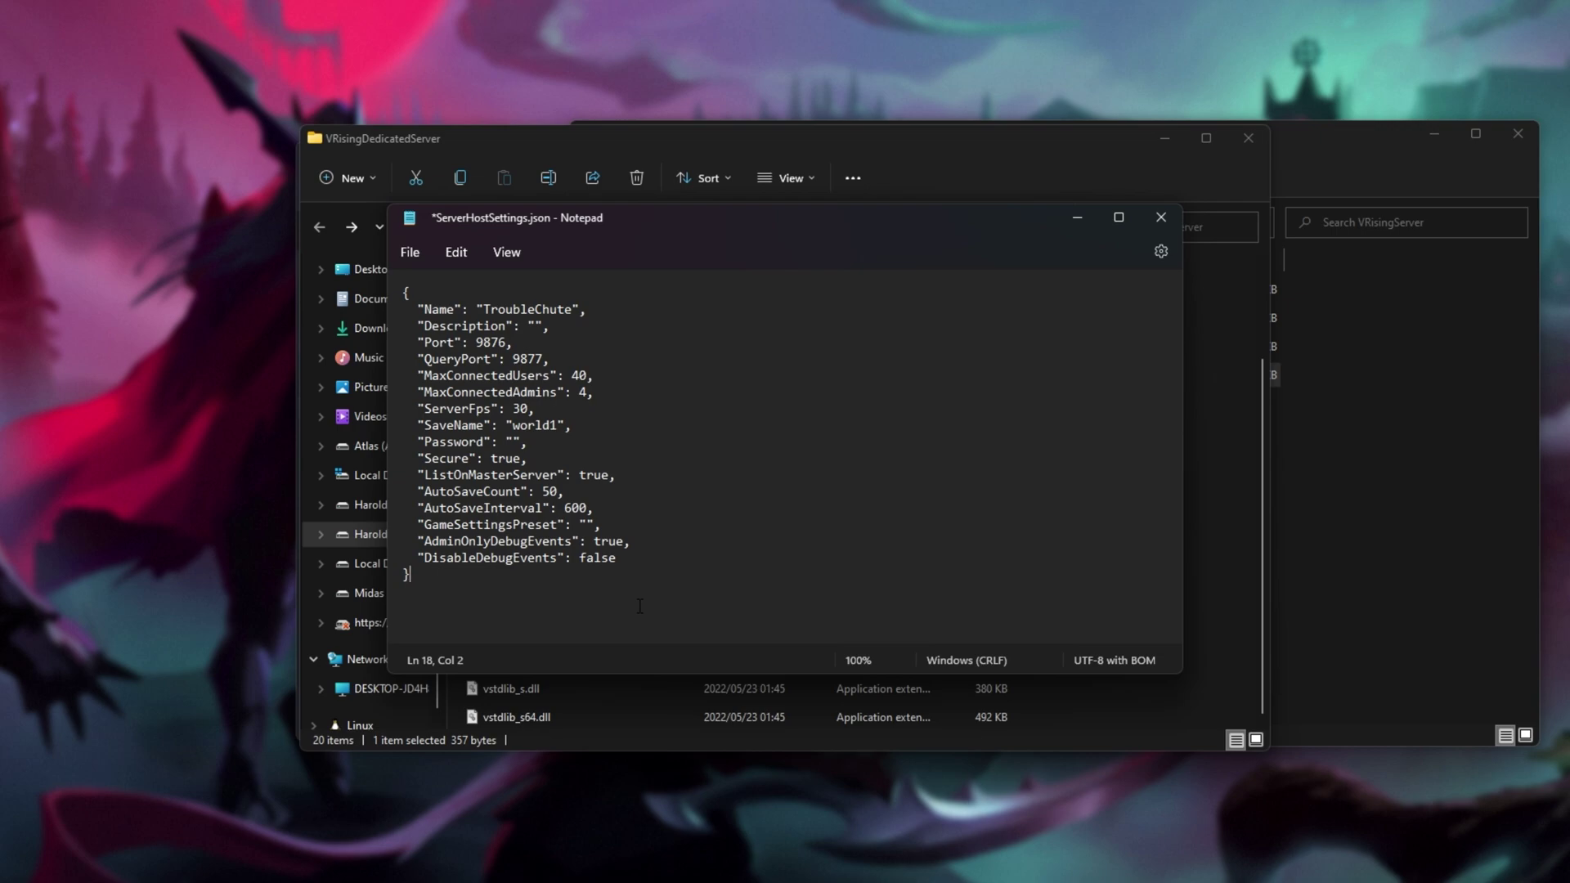
key("ctrl+s")
key("alt+F4")
- Open ServerGameSettings.json in Notepad and scroll through the rules, noting GameModeType "PvP"
left_click(1361, 473)
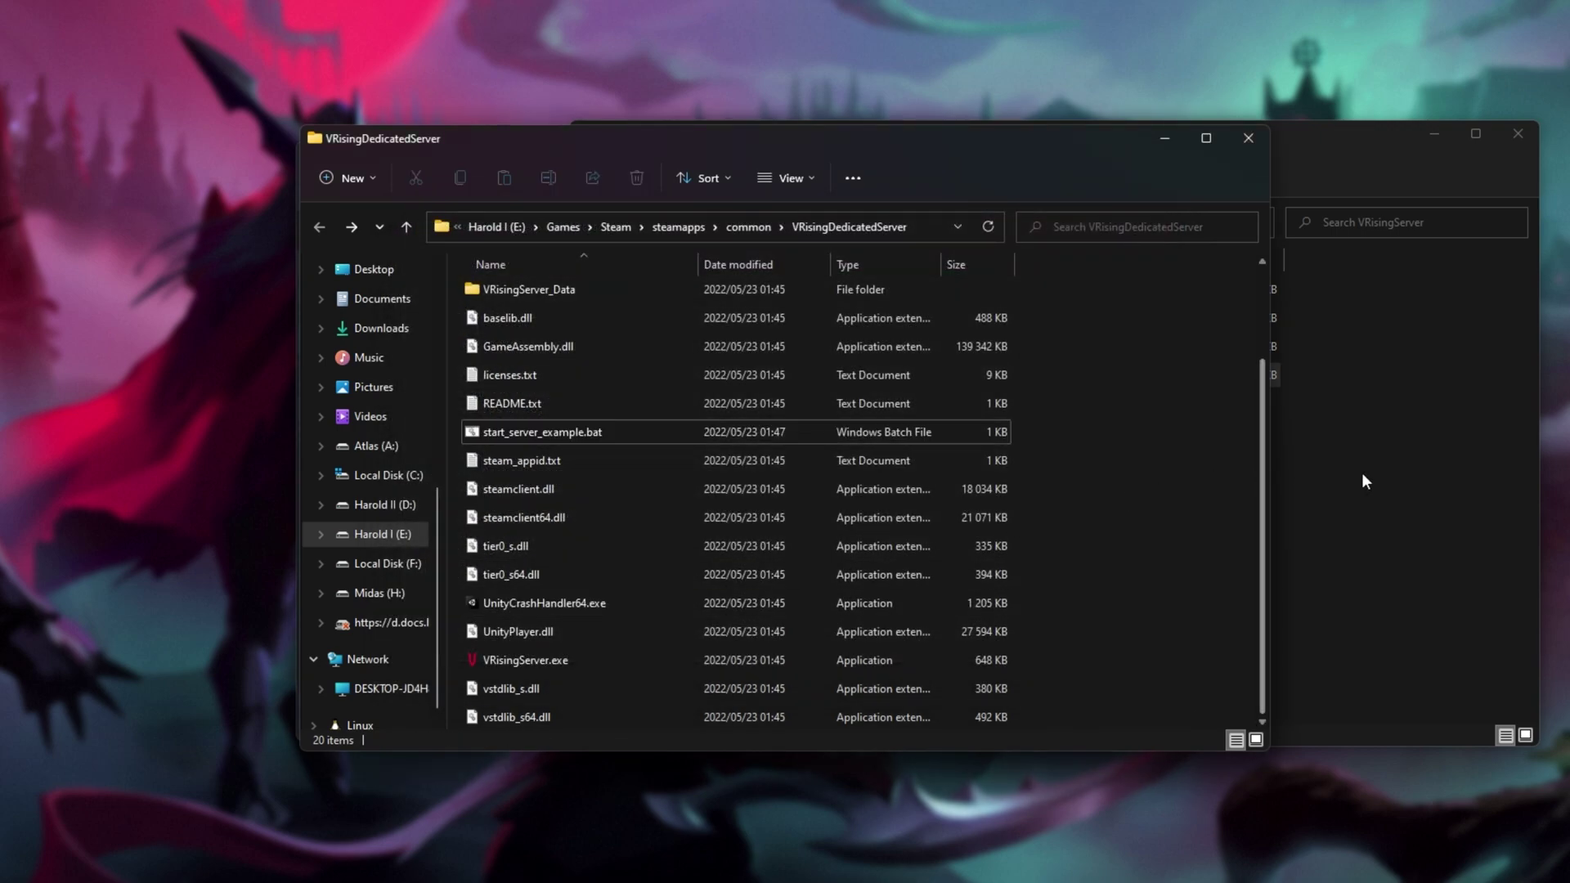
left_click_drag(1262, 144, 1196, 144)
double_click(754, 351)
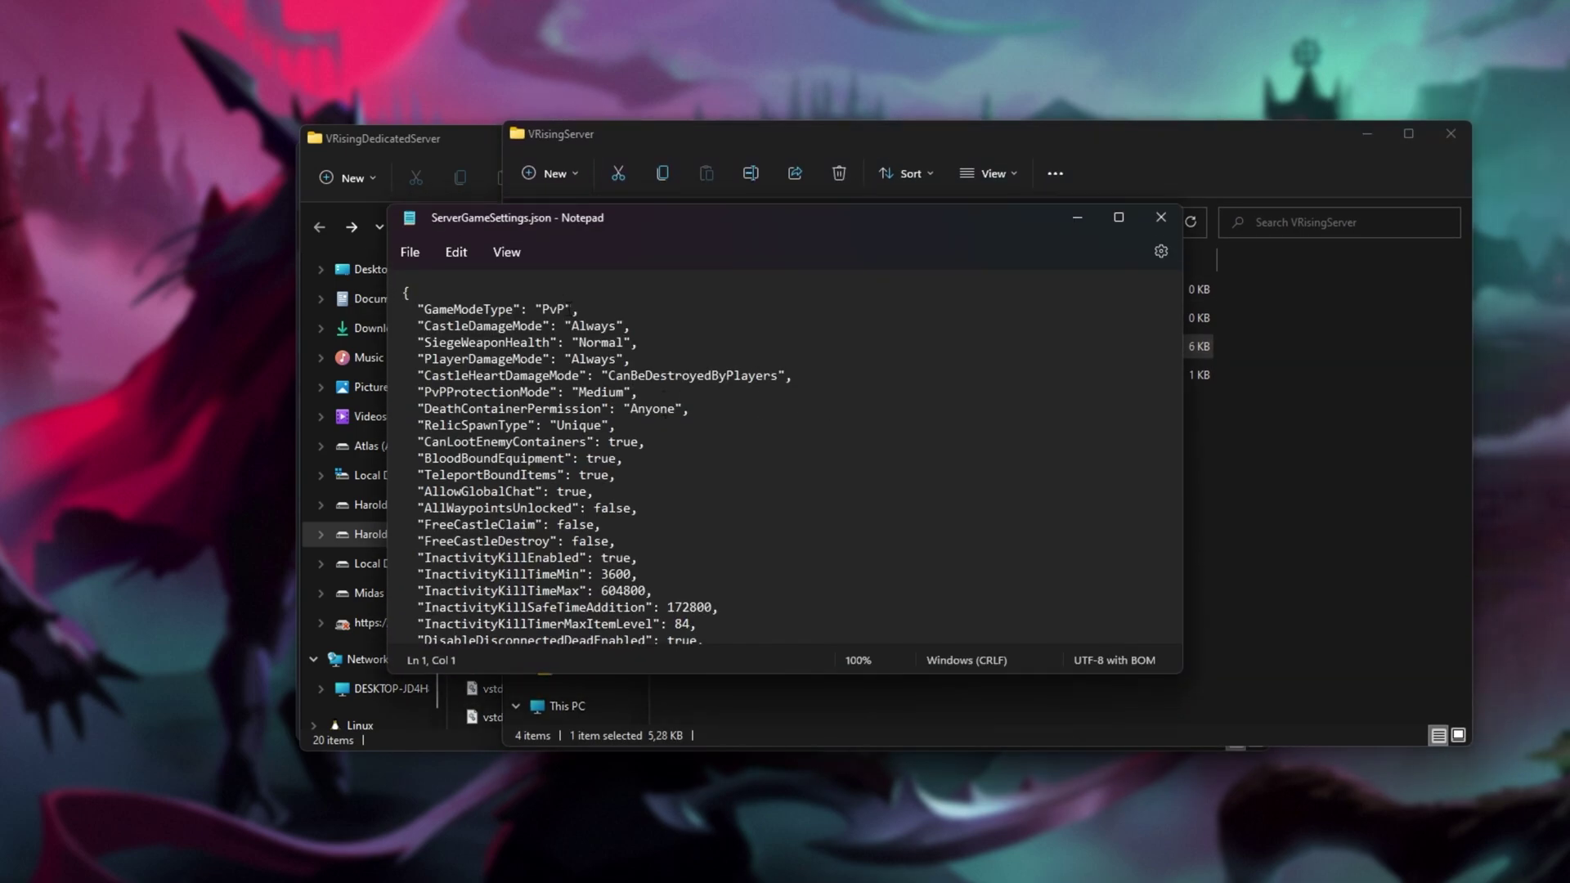
left_click_drag(565, 315, 557, 313)
left_click(816, 405)
scroll(1010, 381, "down", 20)
scroll(1011, 381, "down", 10)
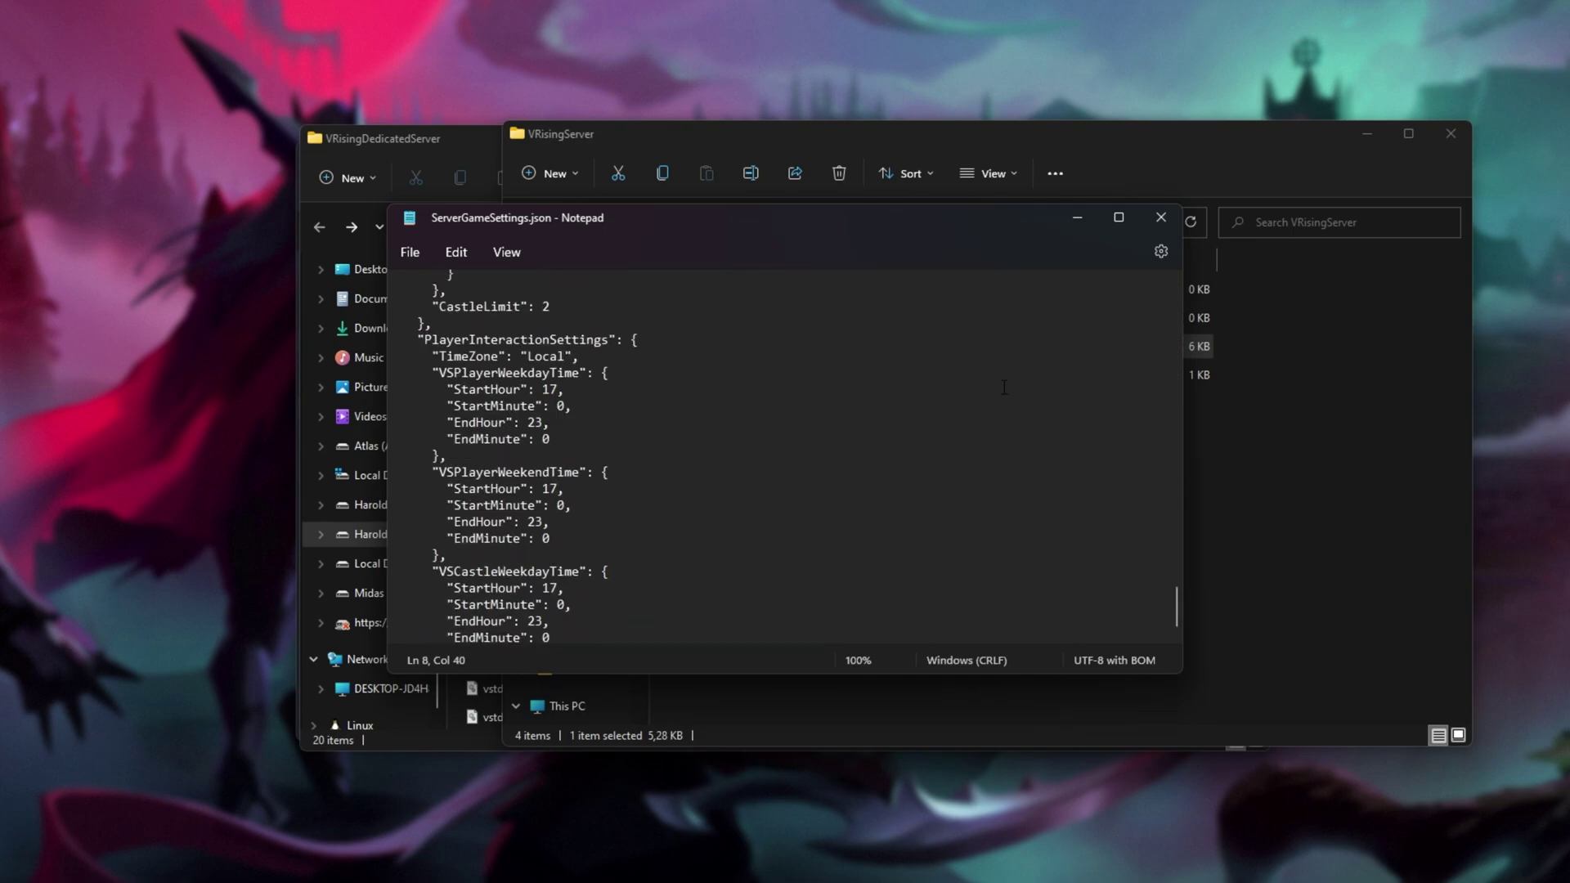
scroll(998, 372, "up", 12)
scroll(989, 364, "up", 10)
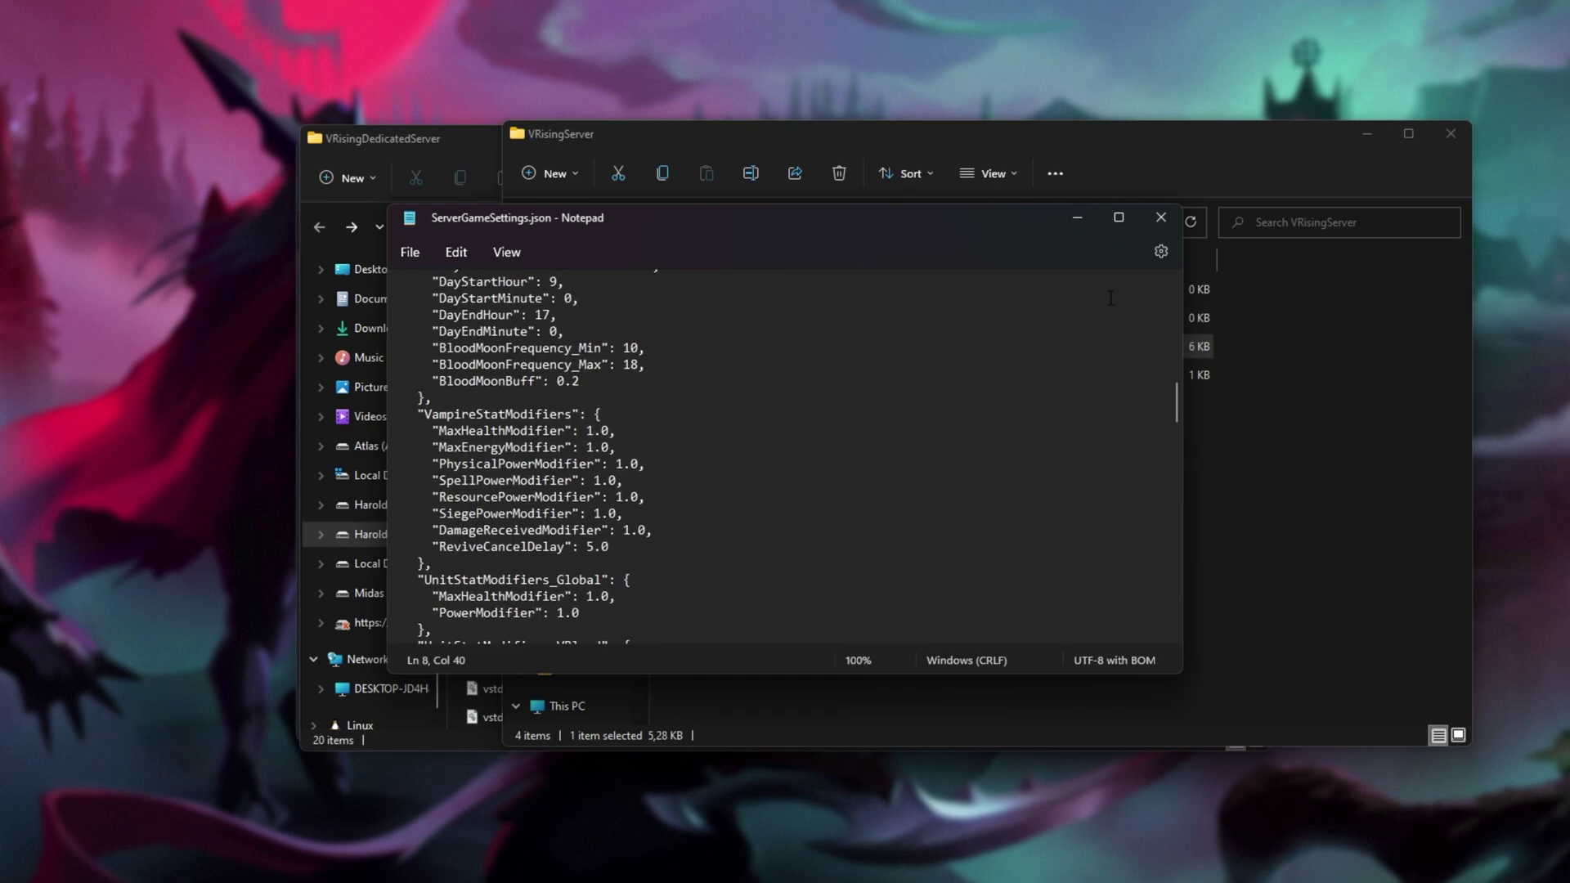
- Close ServerGameSettings.json and the VRisingServer folder window
left_click(1160, 217)
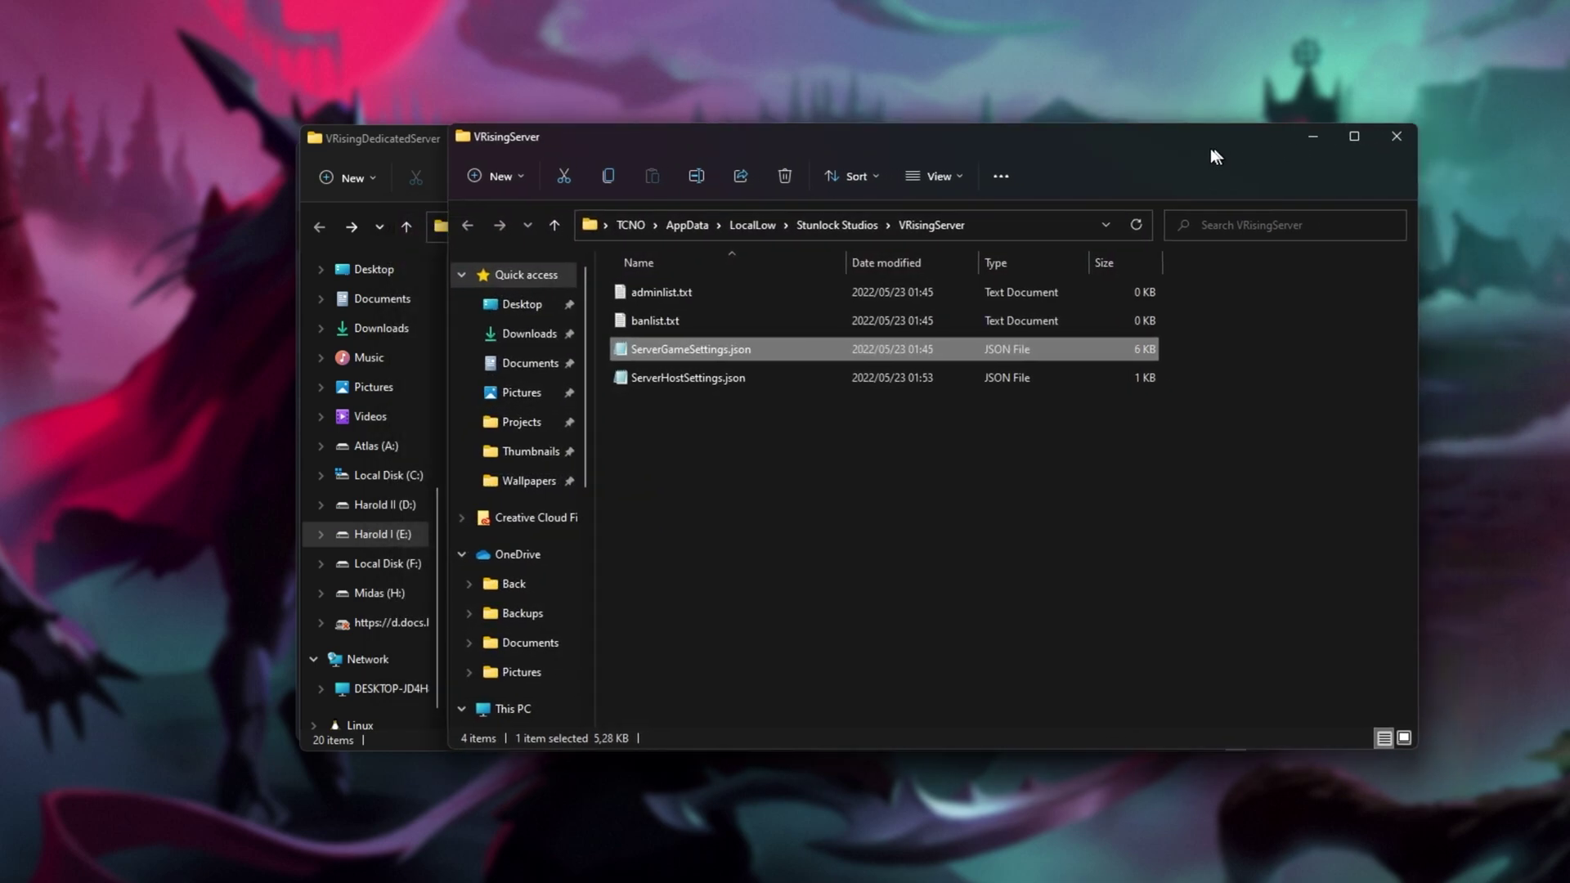
left_click_drag(1381, 140, 1204, 133)
left_click(1204, 132)
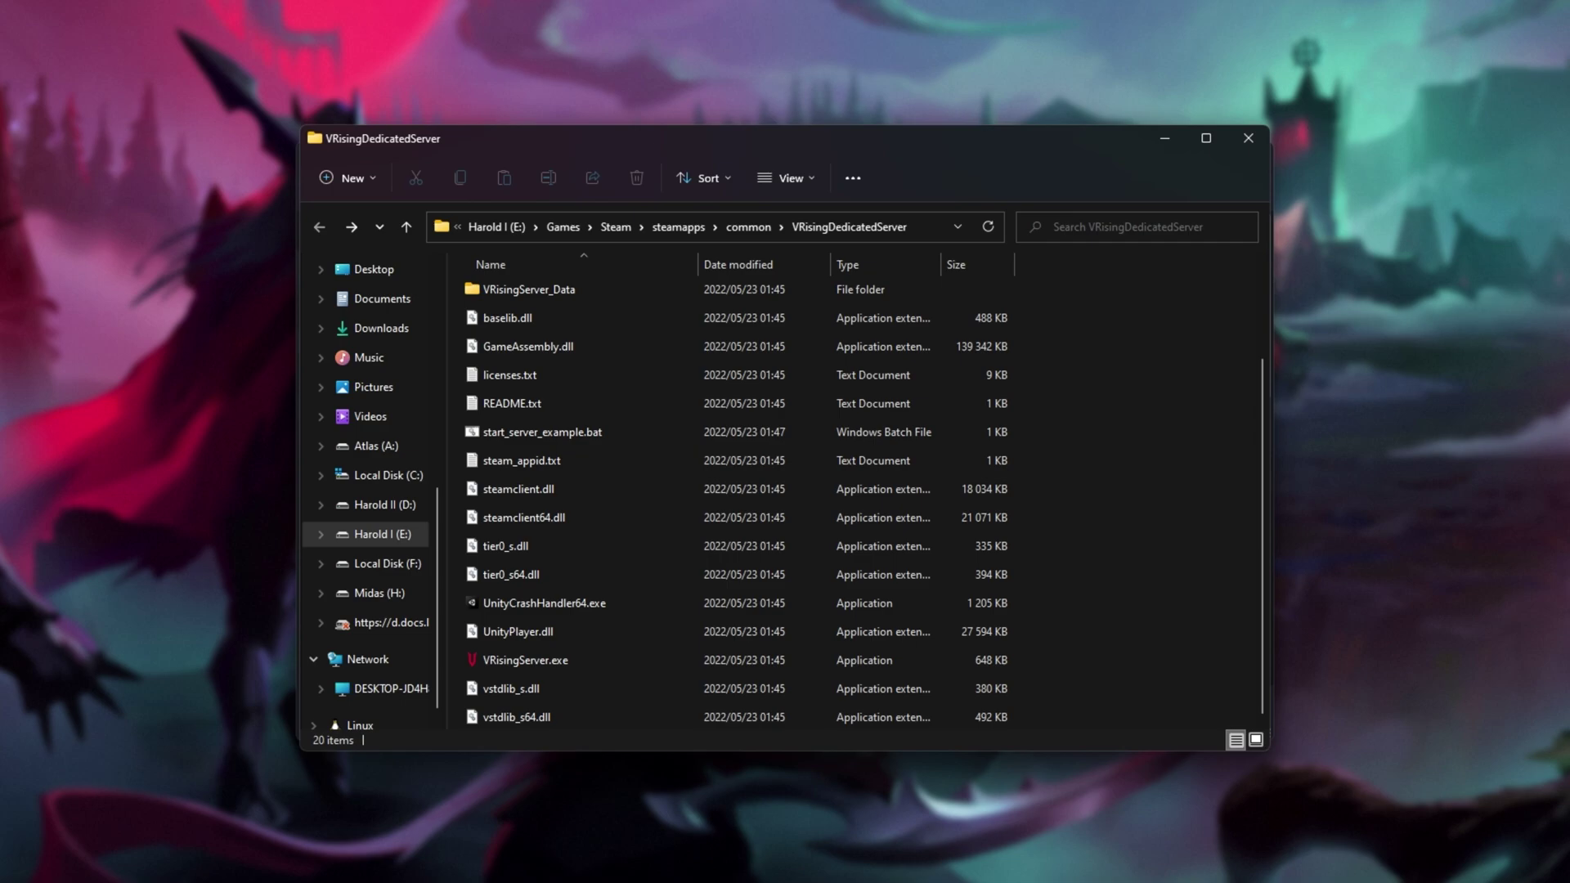
- Rename start_server_example.bat to start.bat
left_click(609, 433)
left_click(598, 430)
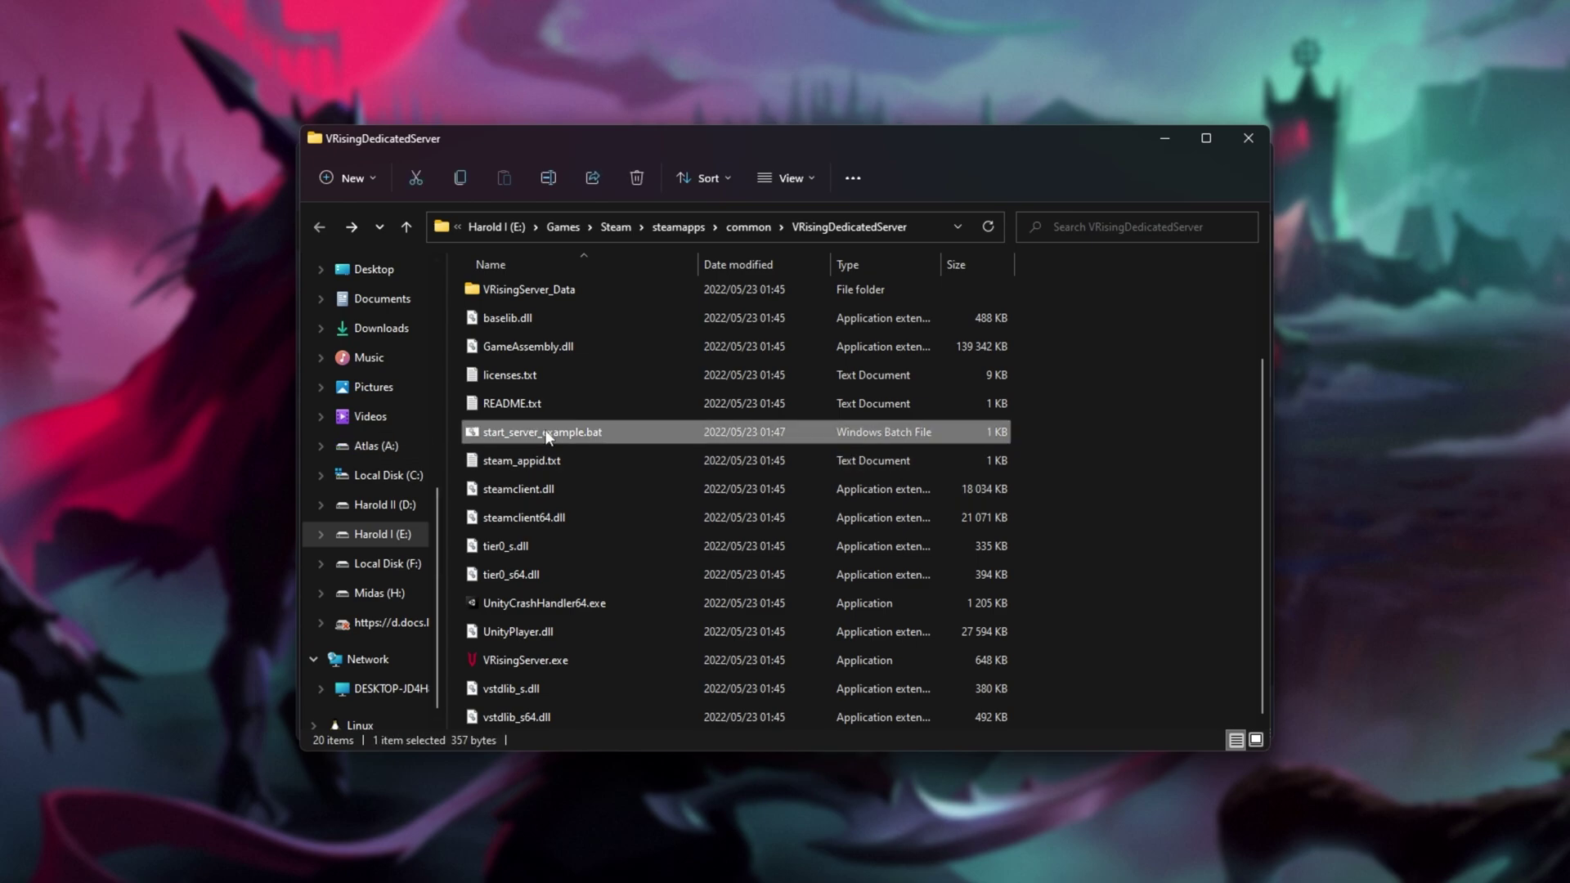
left_click(602, 429)
type("starty")
key("BackSpace")
key("Return")
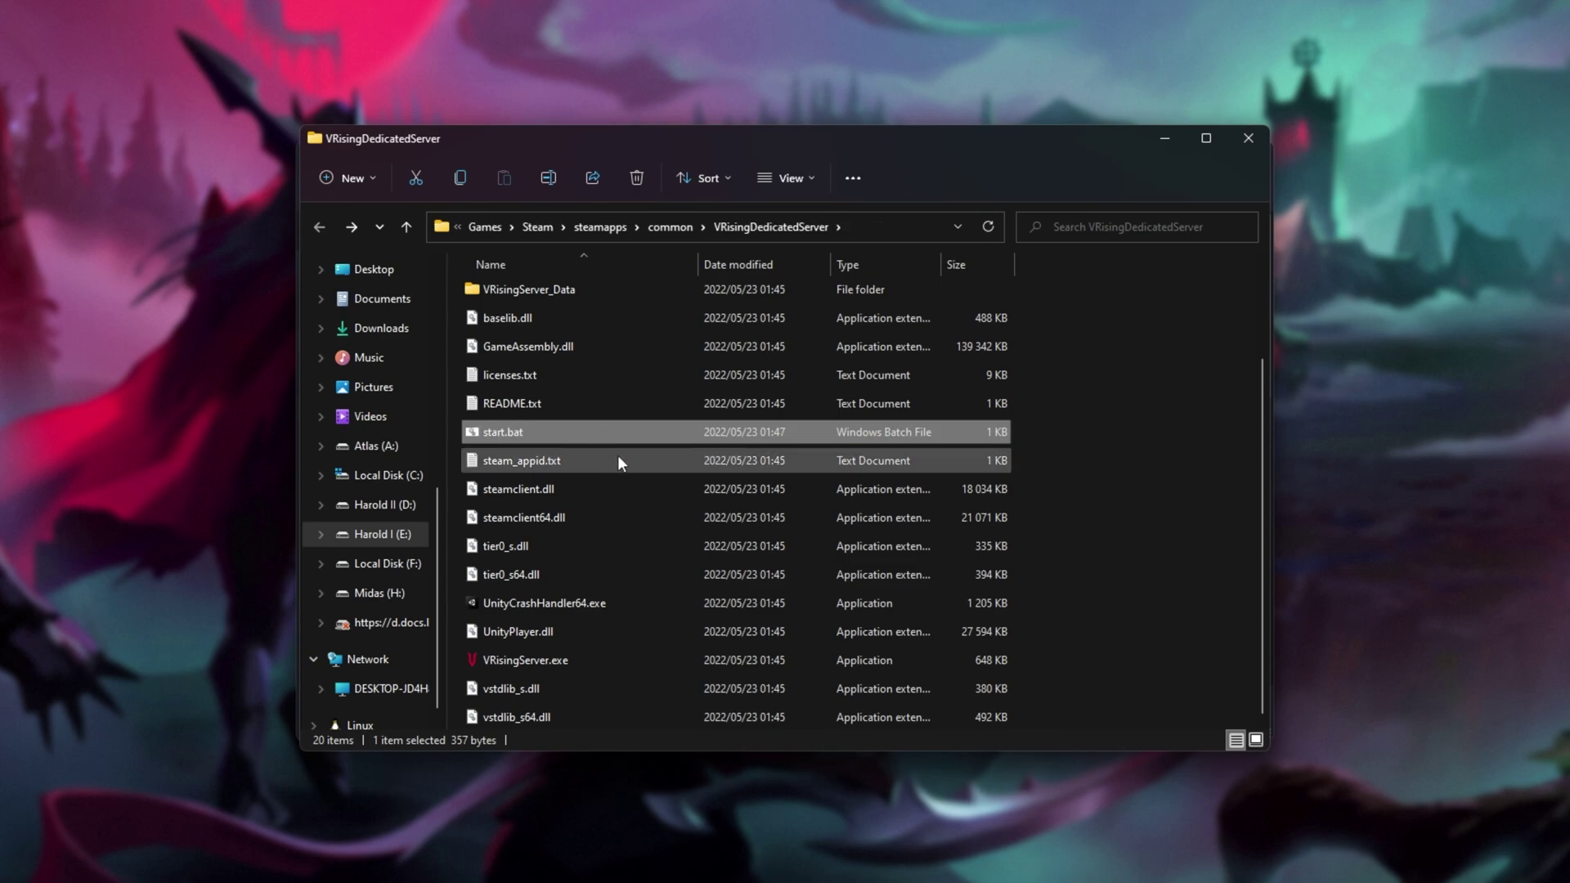
- Run start.bat so the V Rising server starts in a console window
double_click(577, 428)
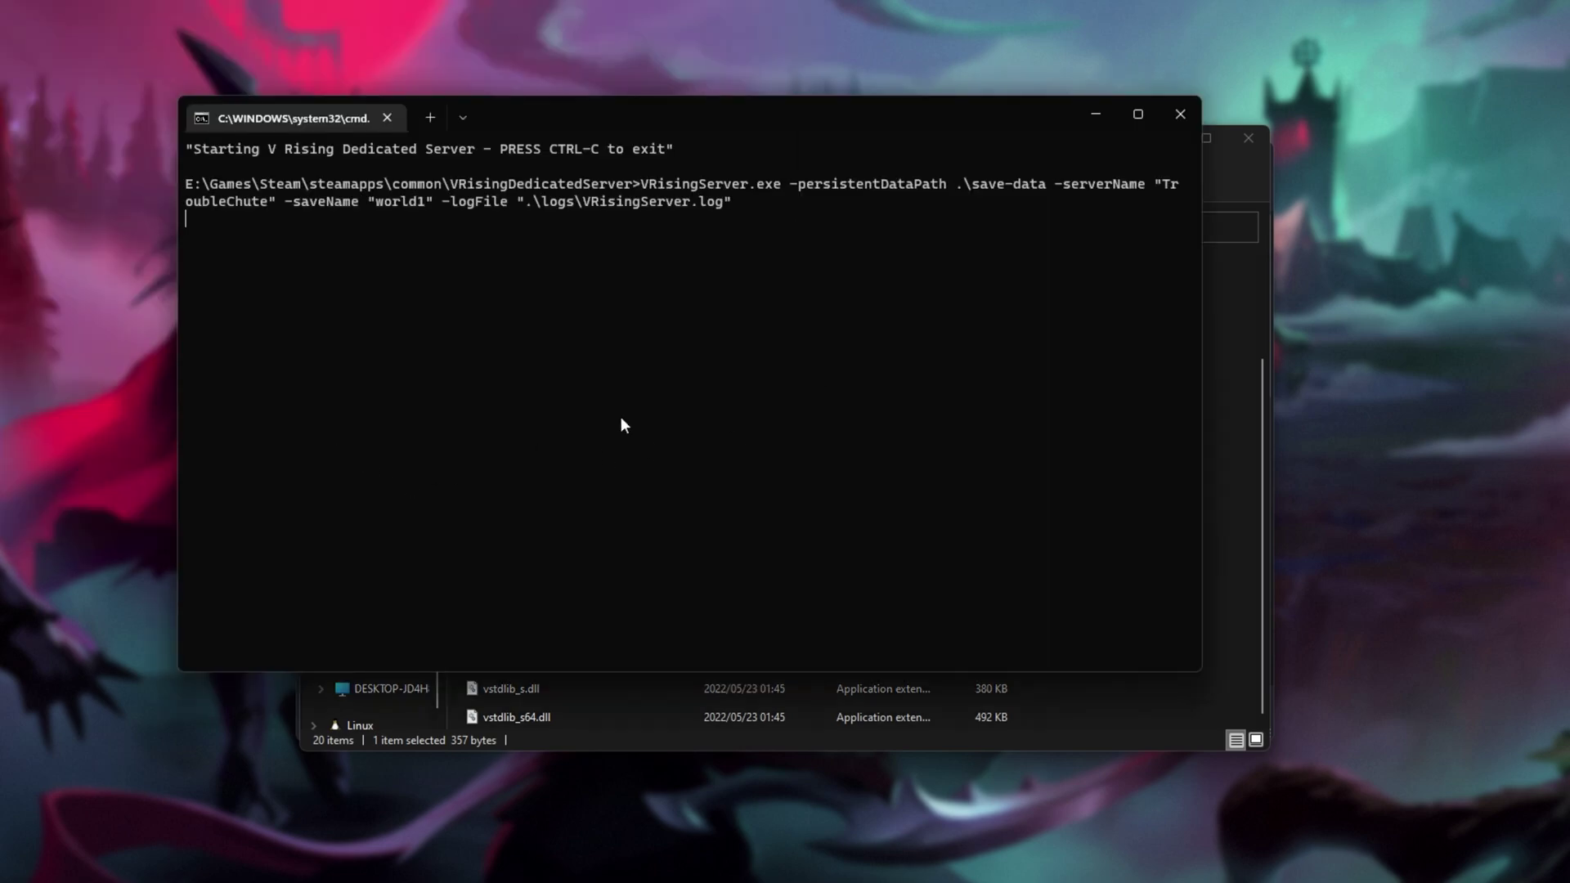
left_click_drag(913, 125, 904, 139)
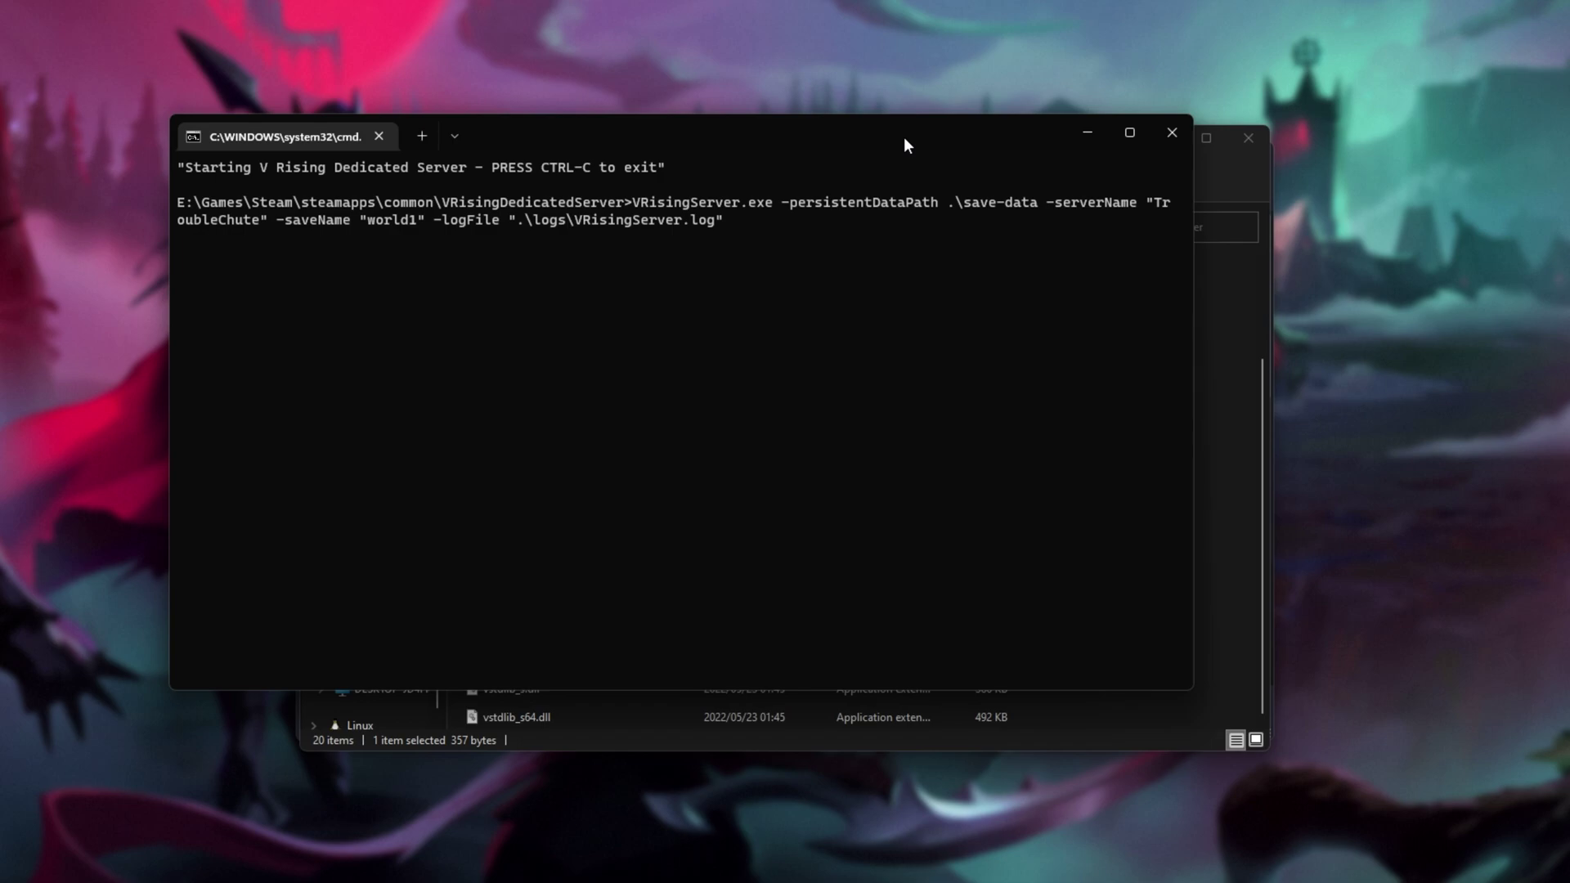
left_click_drag(904, 139, 999, 182)
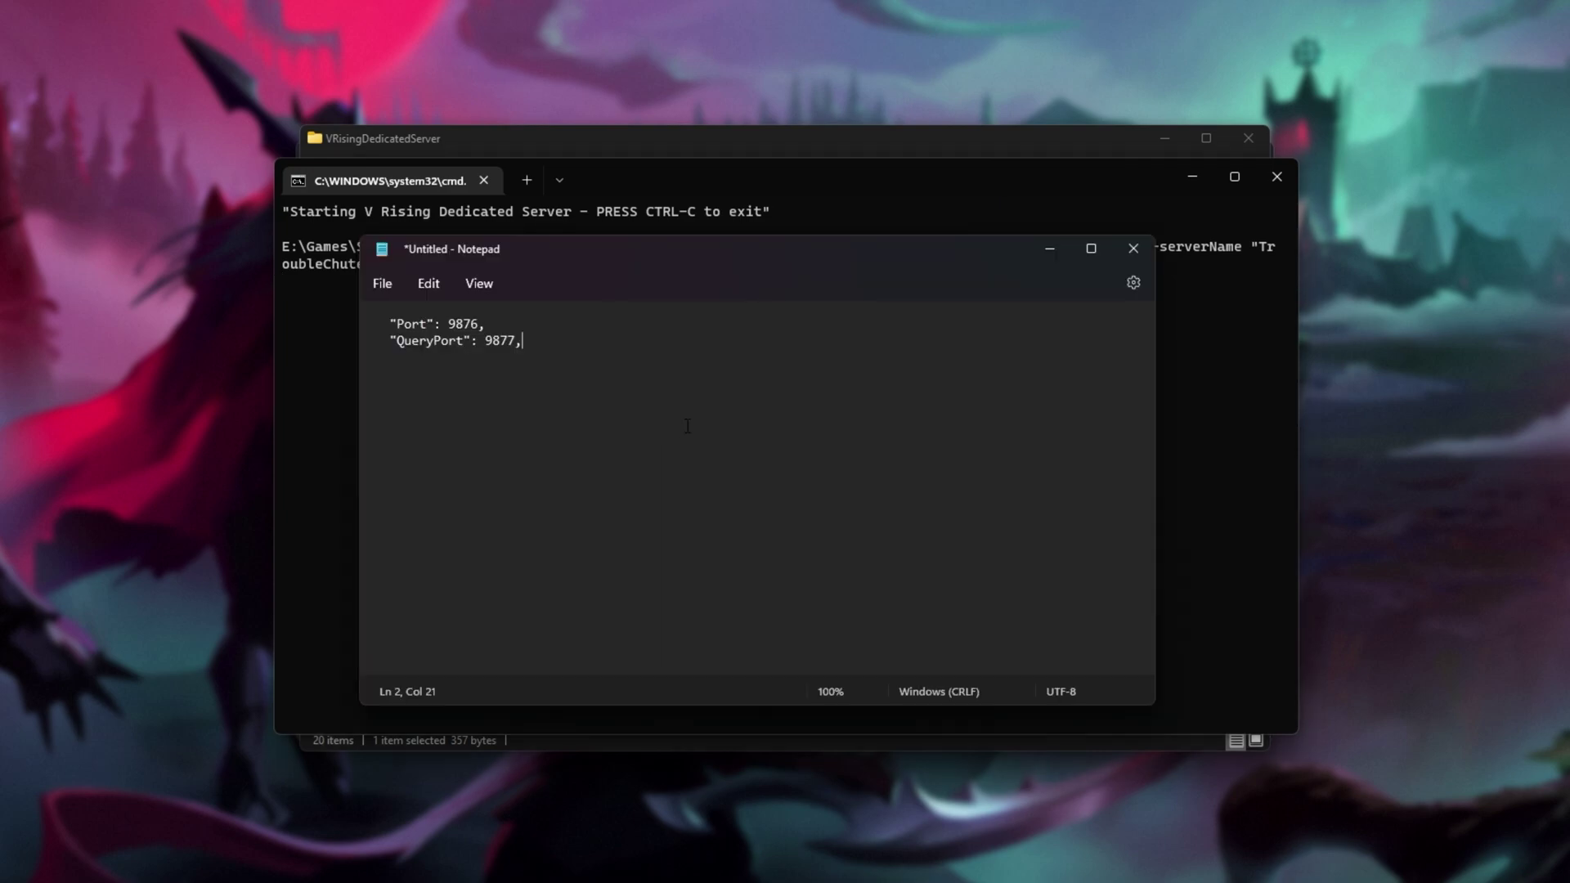
- Add ports 27015 and 27016 on new lines in the note, checking them against the GitHub README
key("Return")
key("Return")
type("27015")
key("Return")
type("27016")
key("alt+Tab")
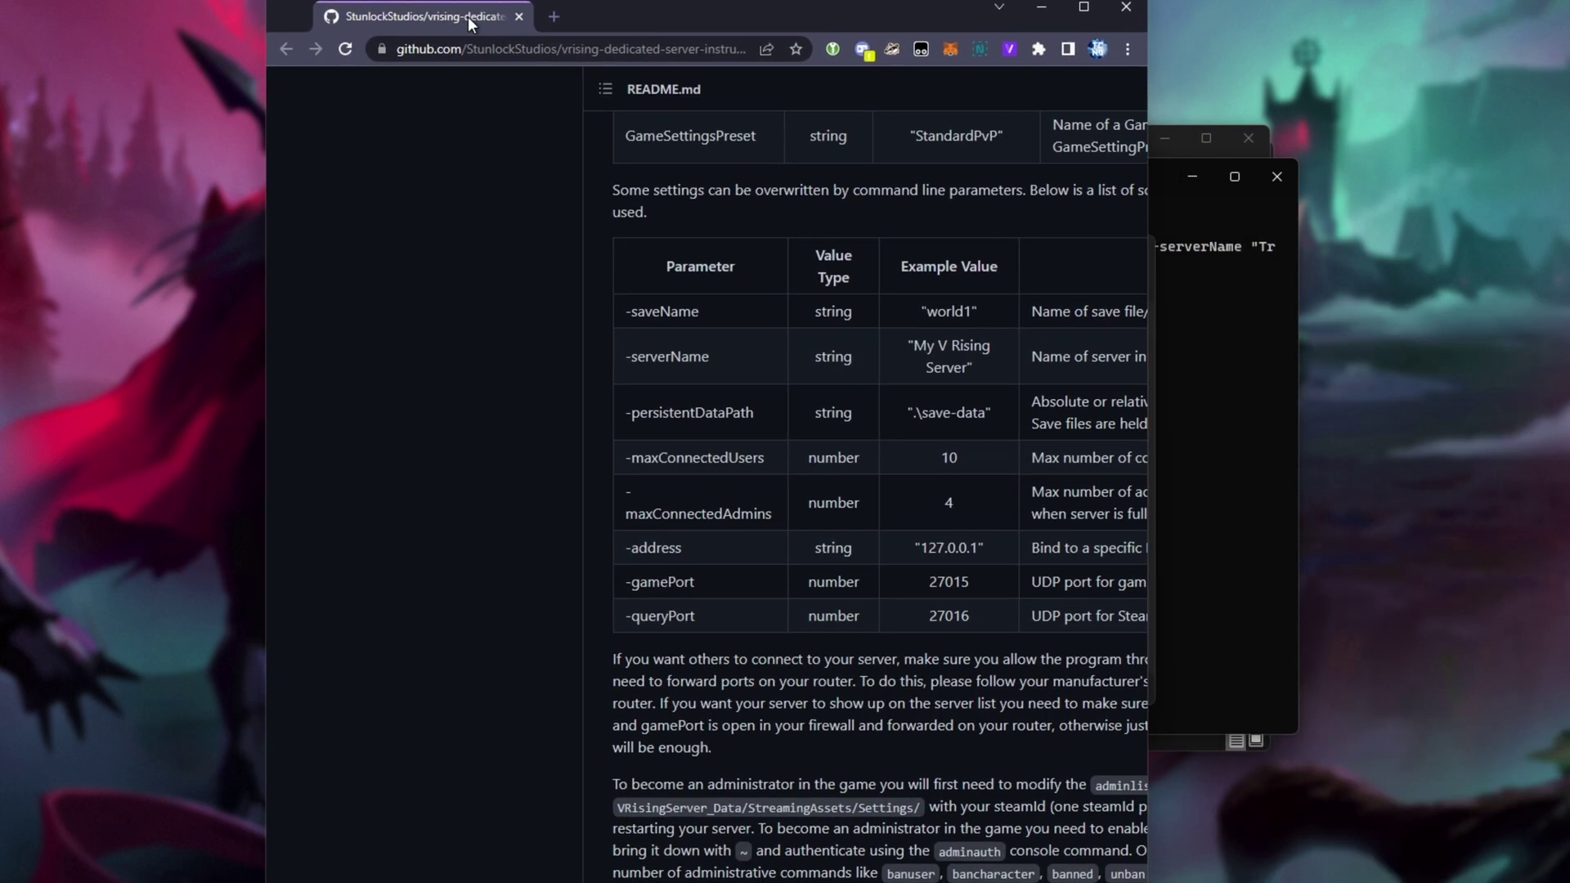
key("super+Down")
- Add the protocol UDP on a new line below the port values
left_click(851, 379)
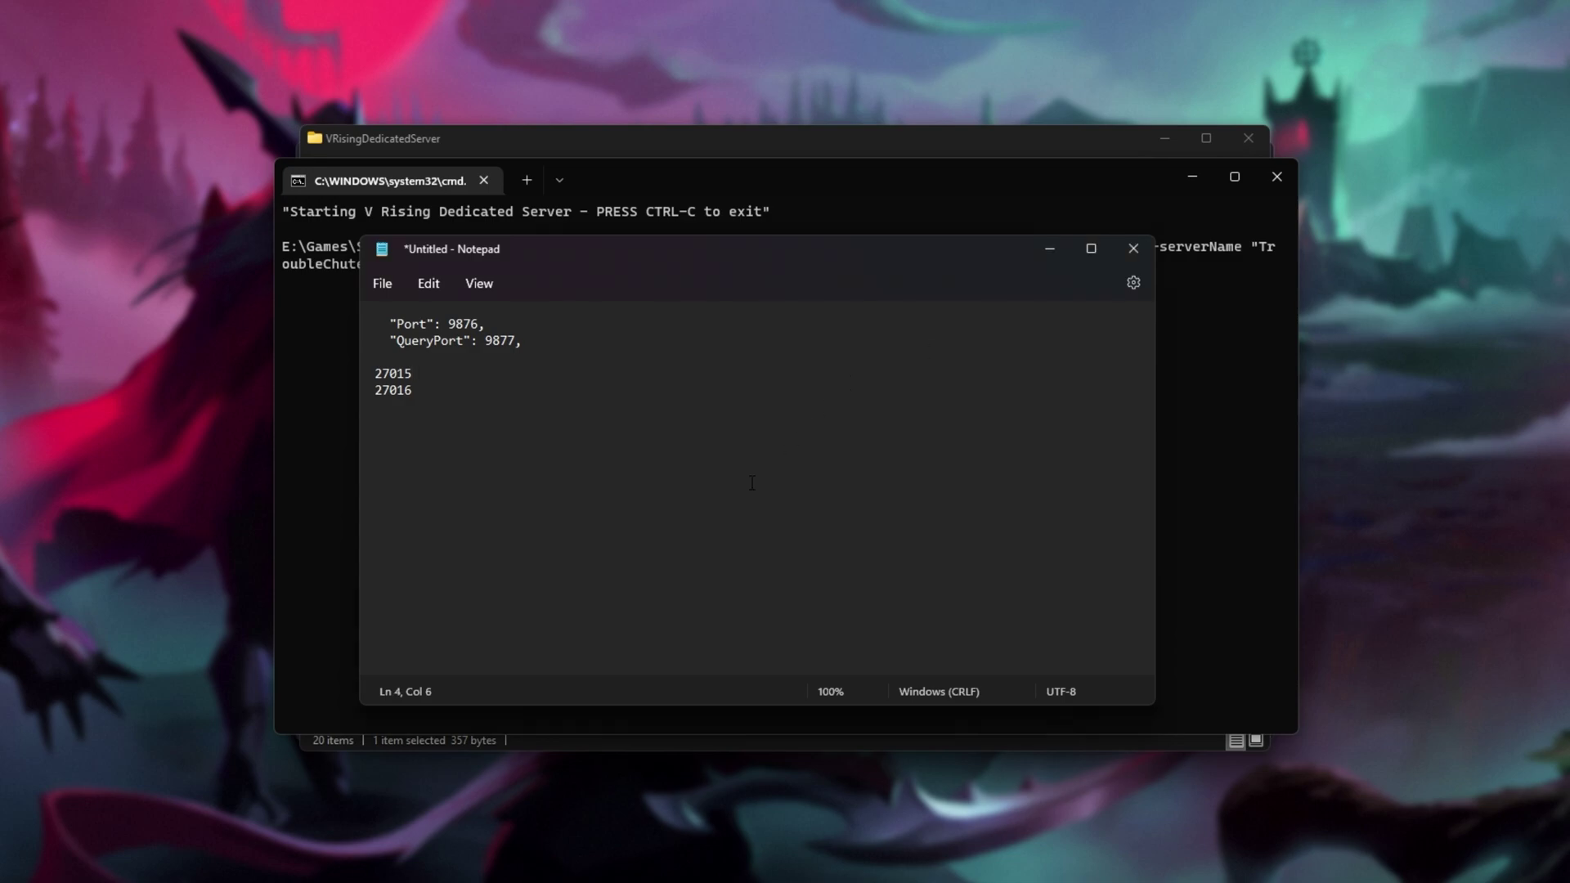
double_click(463, 324)
double_click(500, 340)
left_click_drag(375, 372, 426, 392)
left_click(554, 518)
key("Return")
key("Return")
type("UDP")
key("shift+Home")
left_click(592, 556)
- Search 'firewall' from the Start menu and launch Windows Defender Firewall with Advanced Security
key("super")
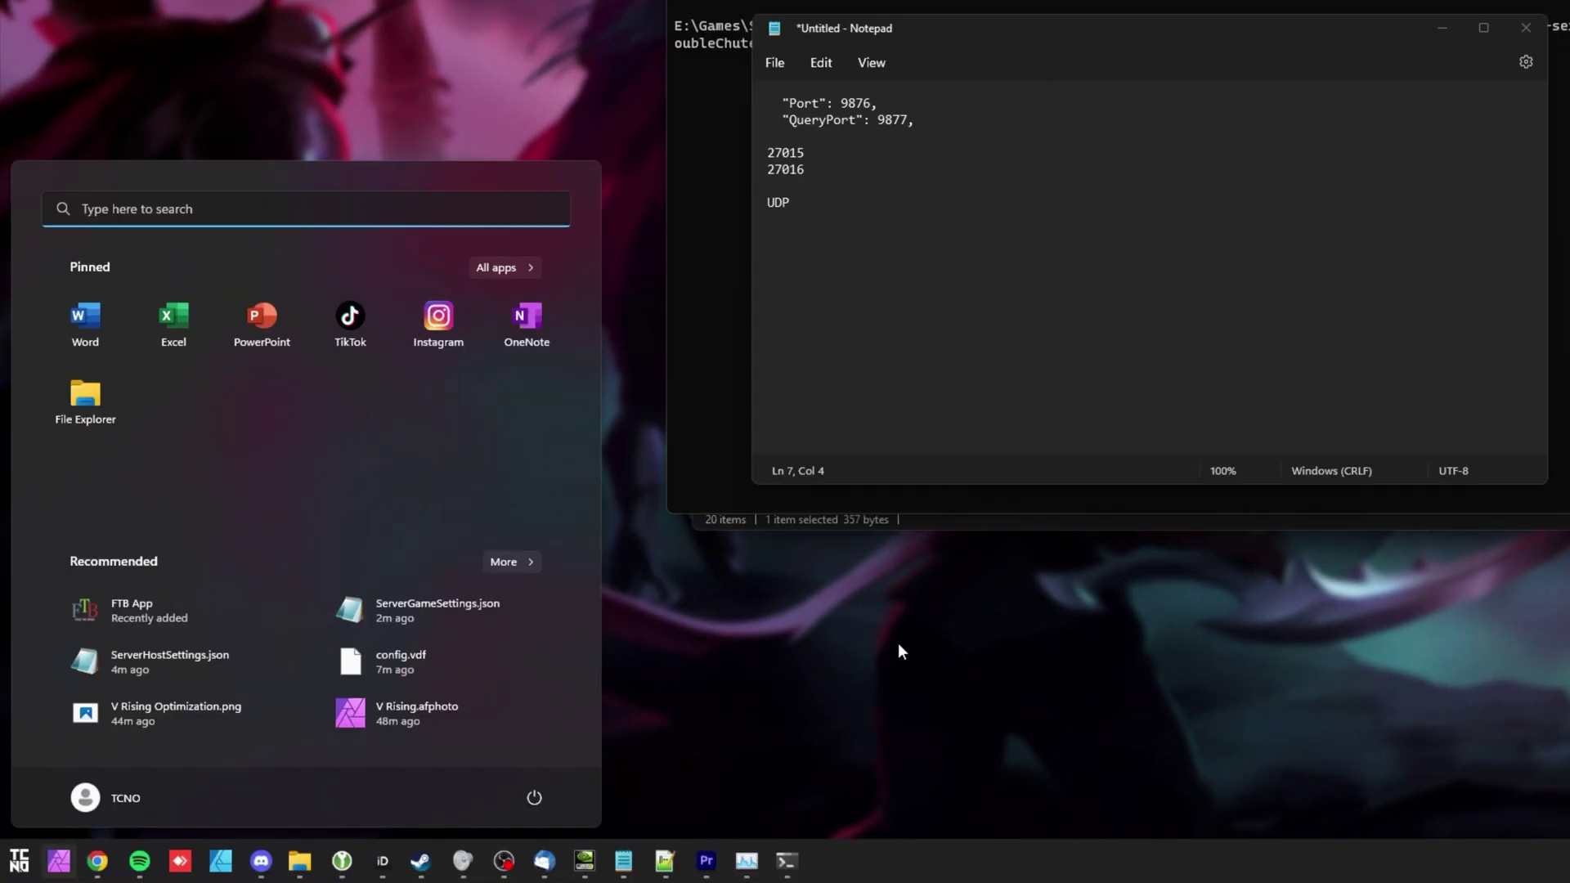
type("firewall")
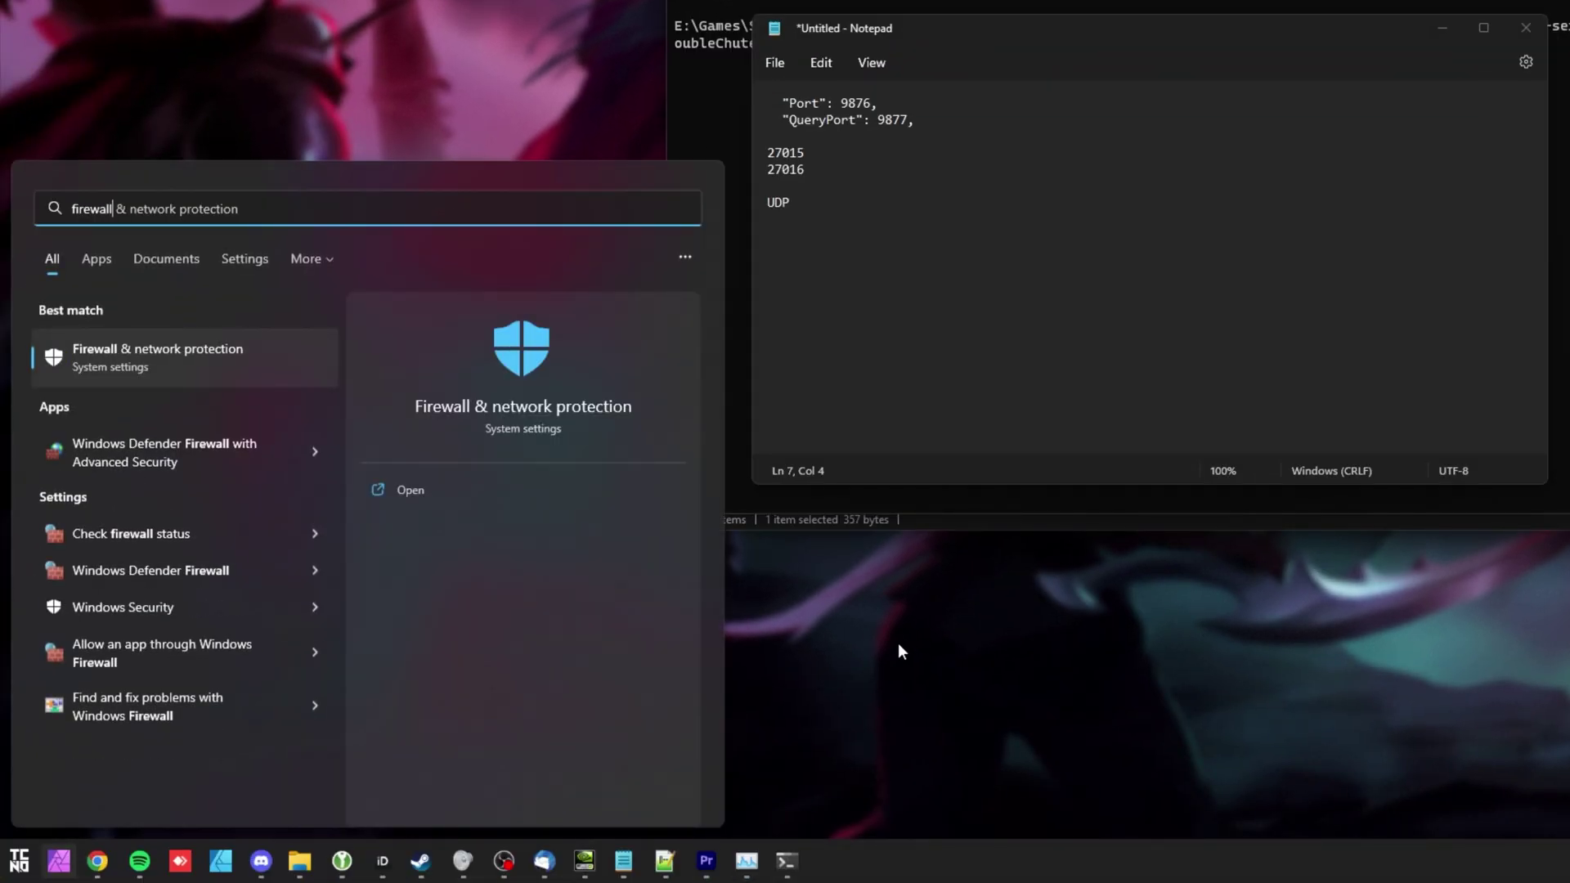
left_click(195, 463)
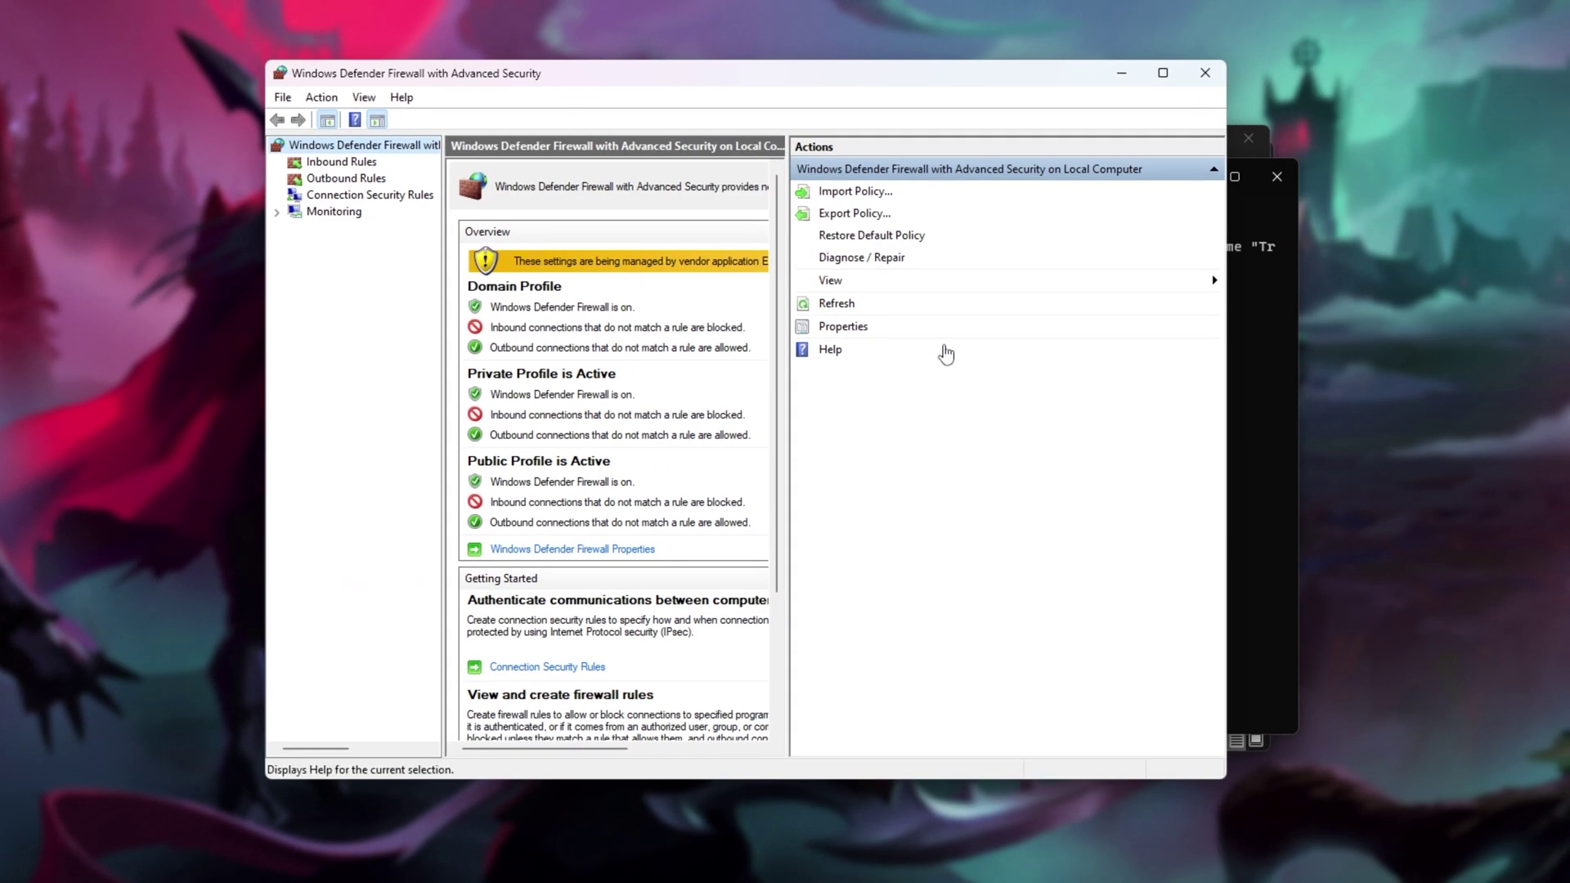
left_click_drag(481, 85, 528, 100)
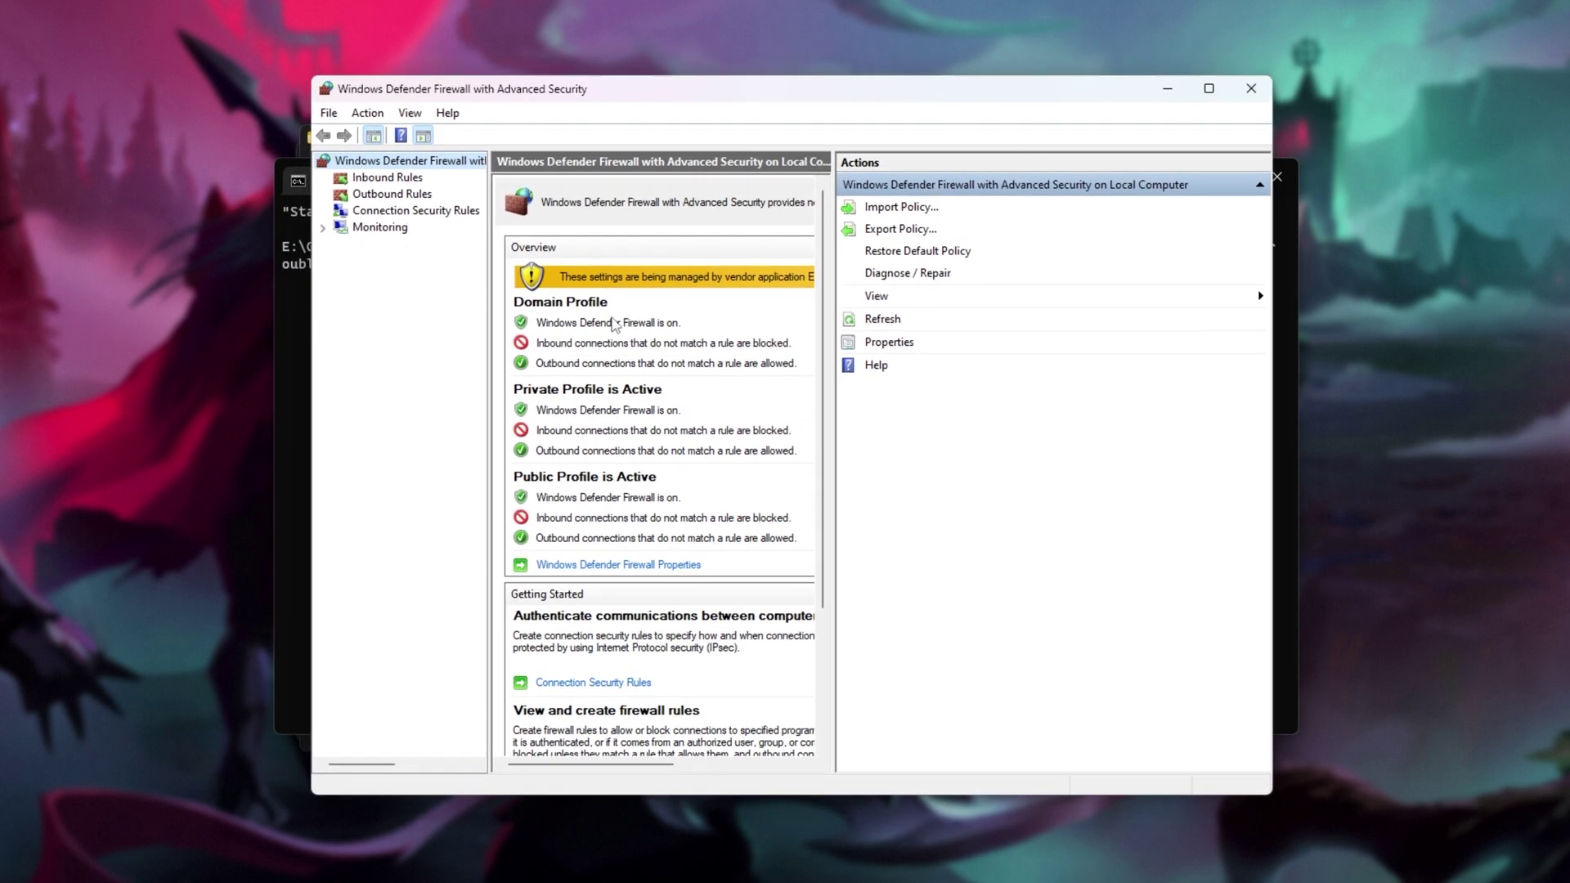
- Start a new port-based inbound rule using the UDP protocol
left_click(370, 180)
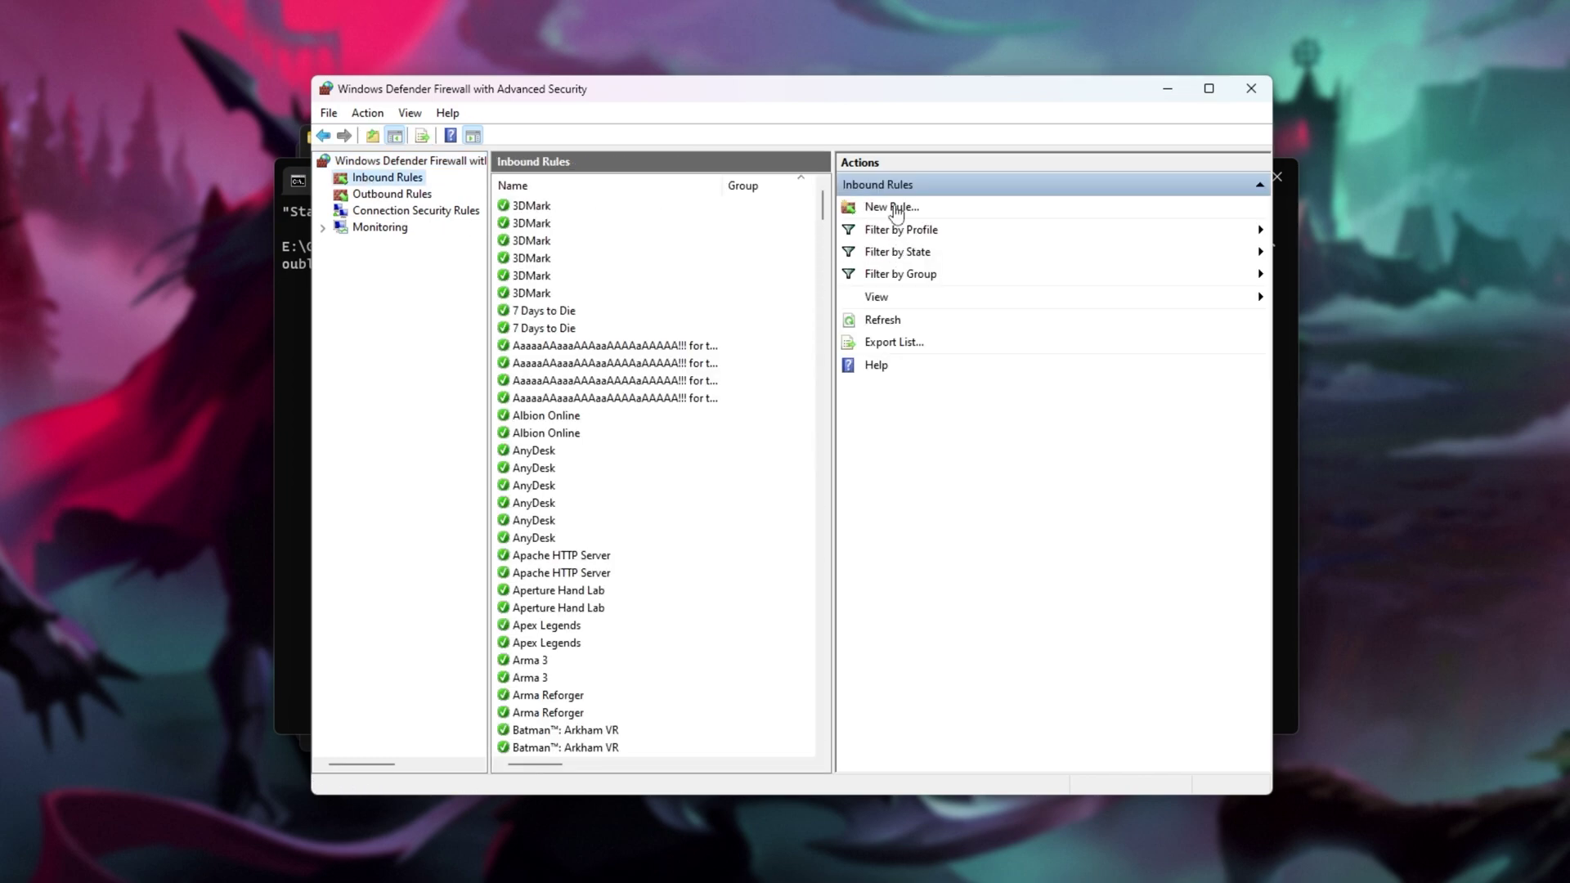
left_click(894, 207)
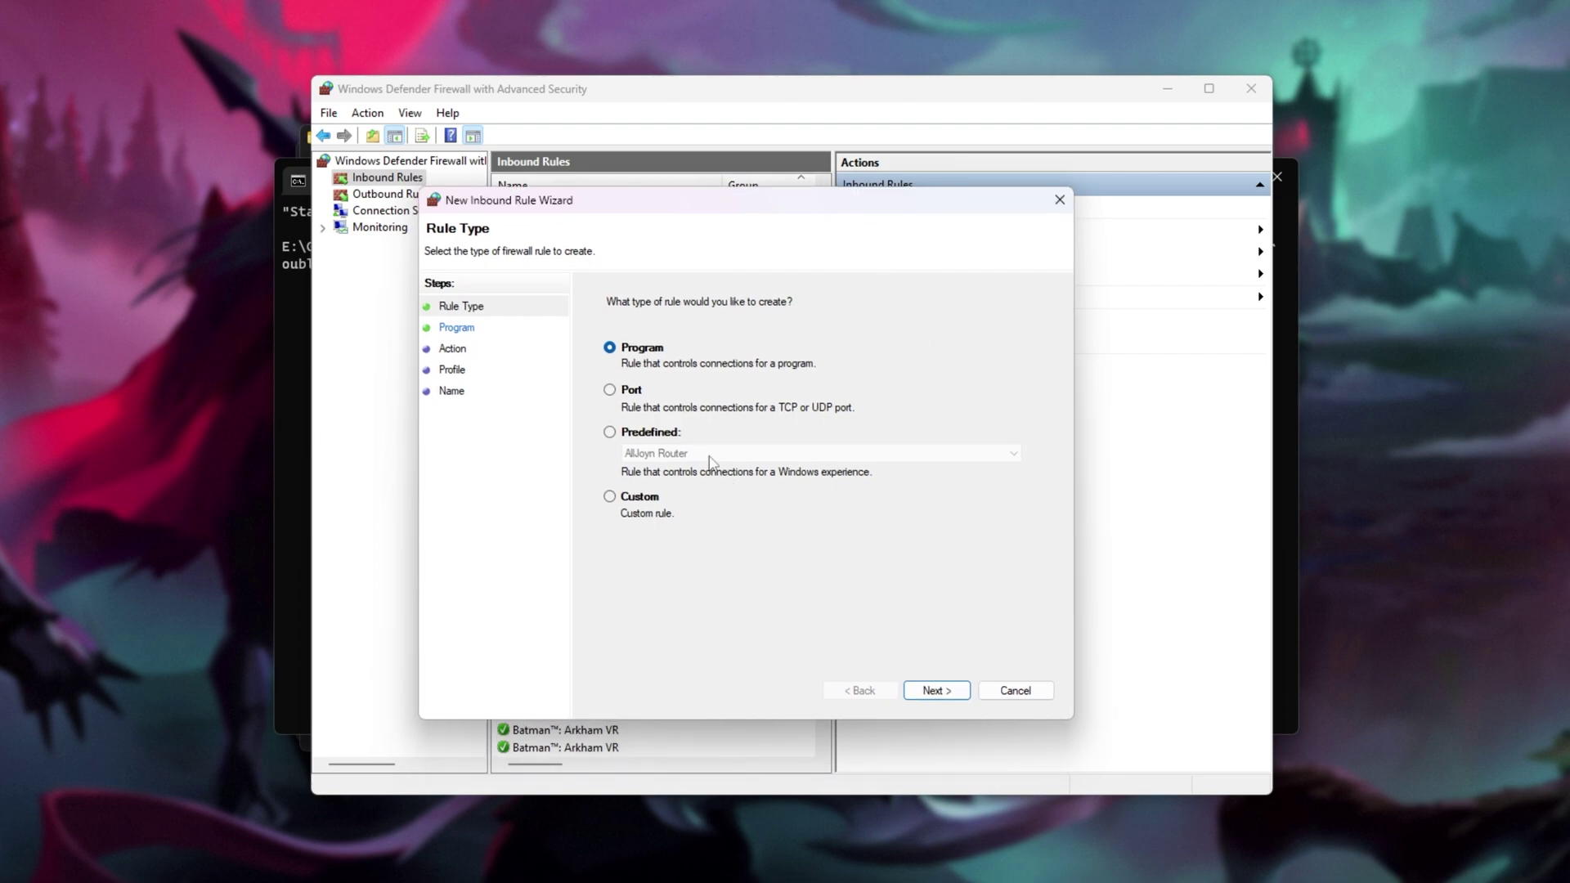
left_click(630, 390)
left_click(937, 690)
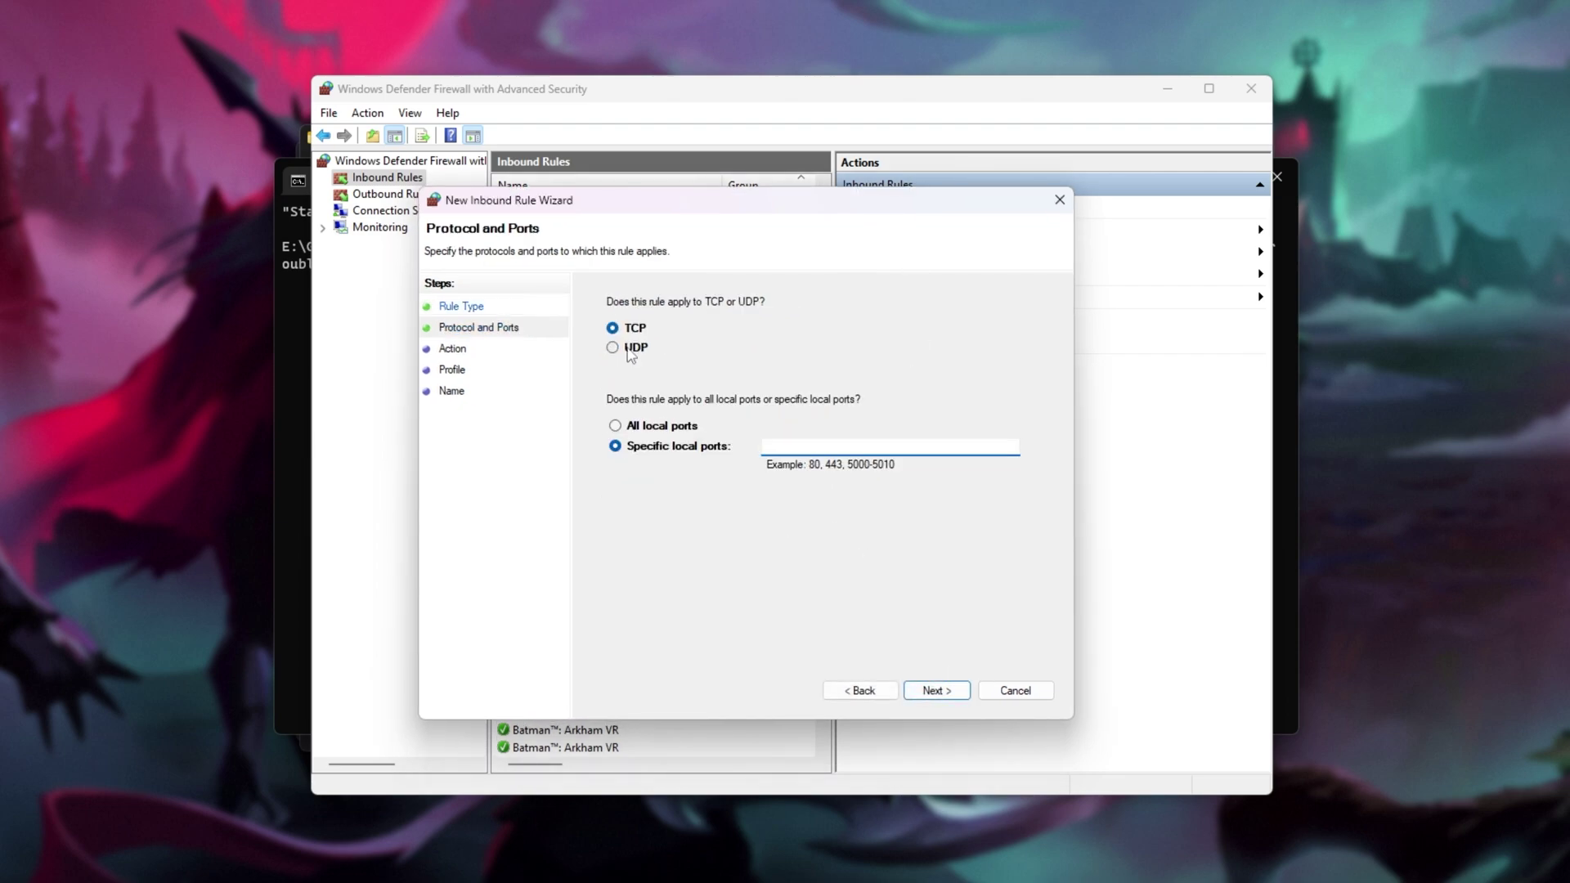
left_click(630, 354)
- Write the combined port list 9876,9877,27015,27016 in the notes and copy it
key("alt+Tab")
key("ctrl+a")
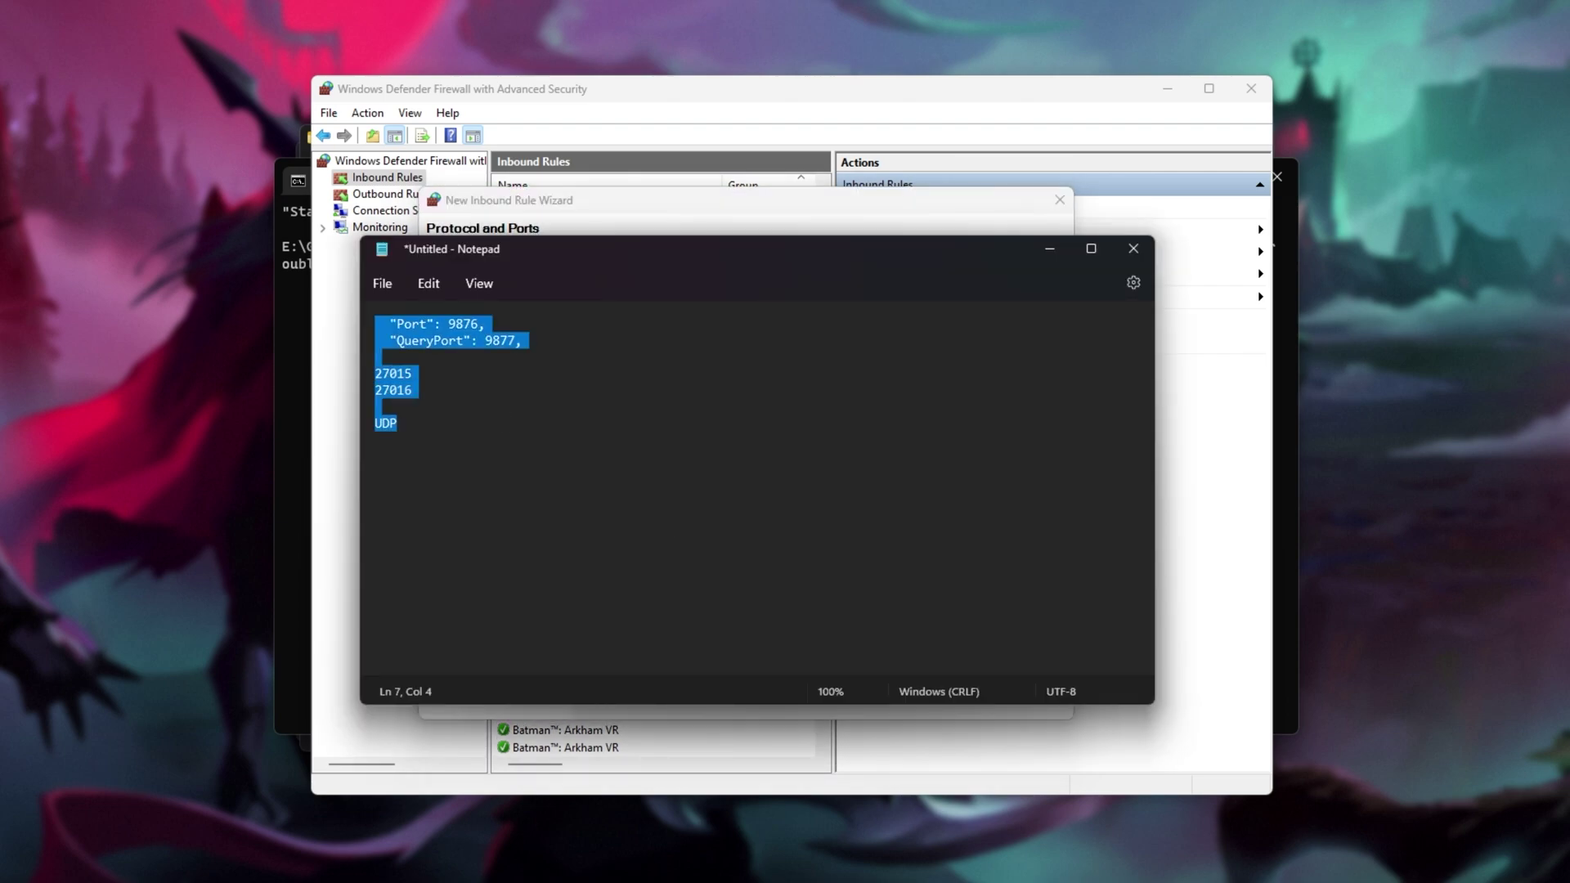
key("Right")
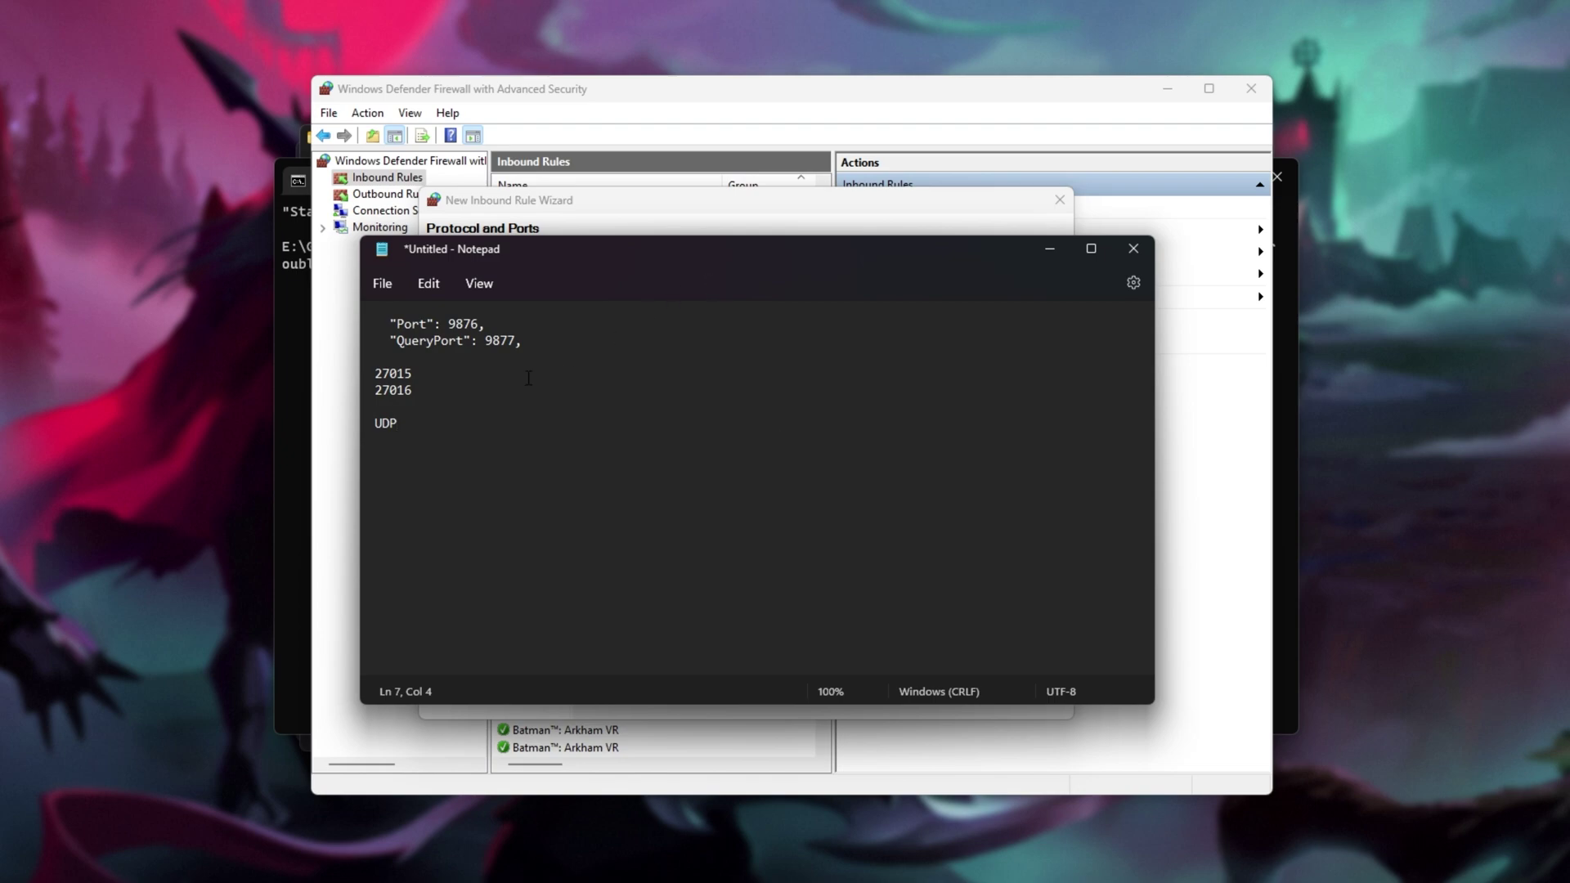
key("Return")
key("Return")
type("9876,9877,270")
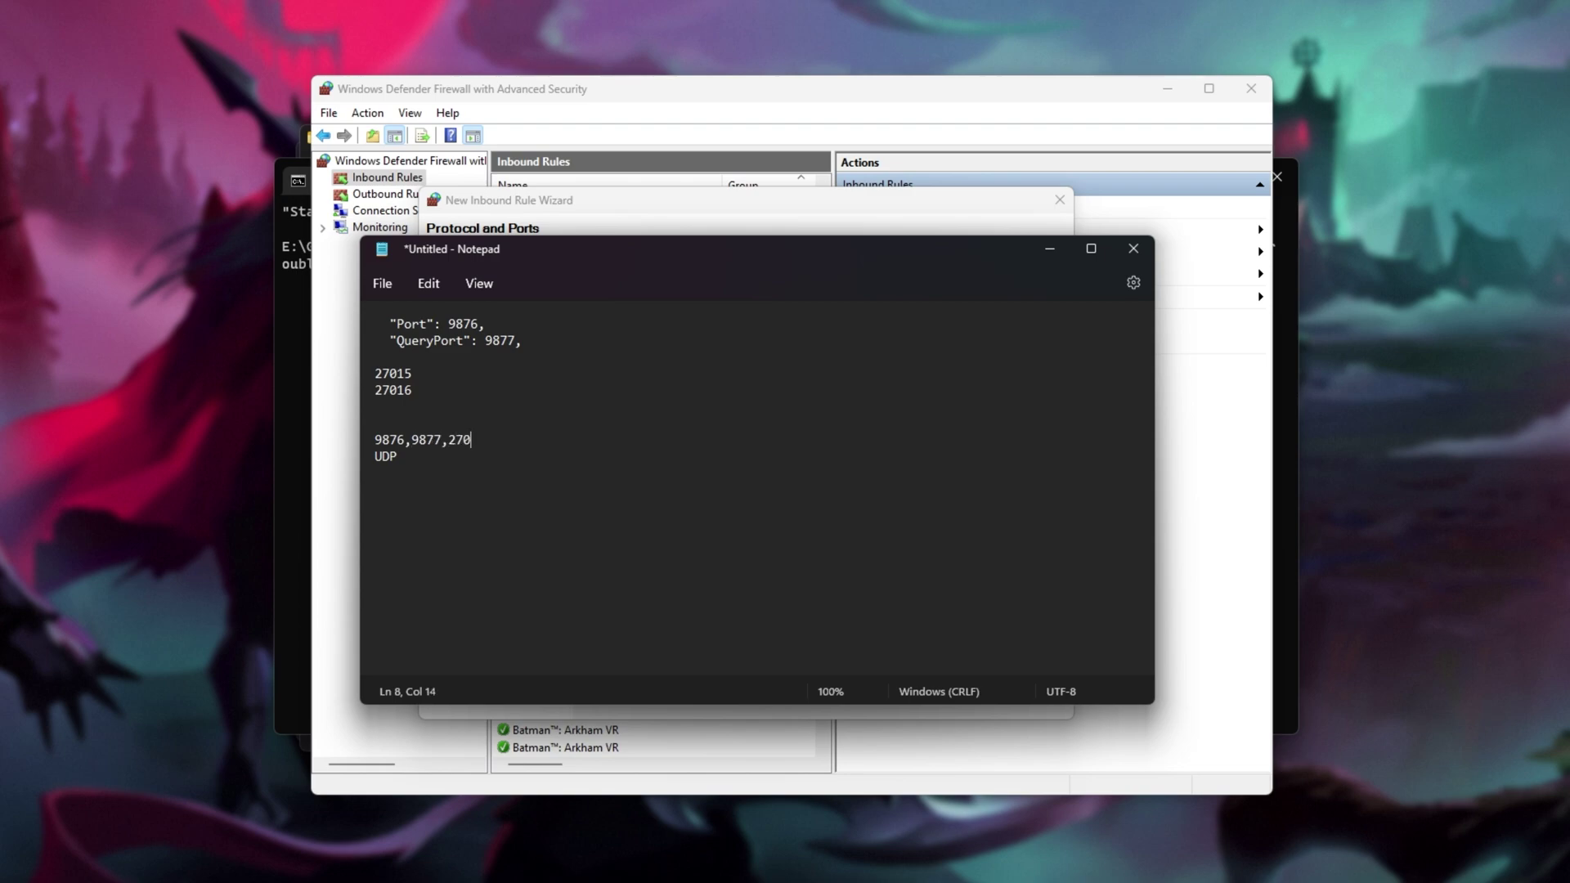
type("15,27016")
triple_click(377, 439)
key("ctrl+c")
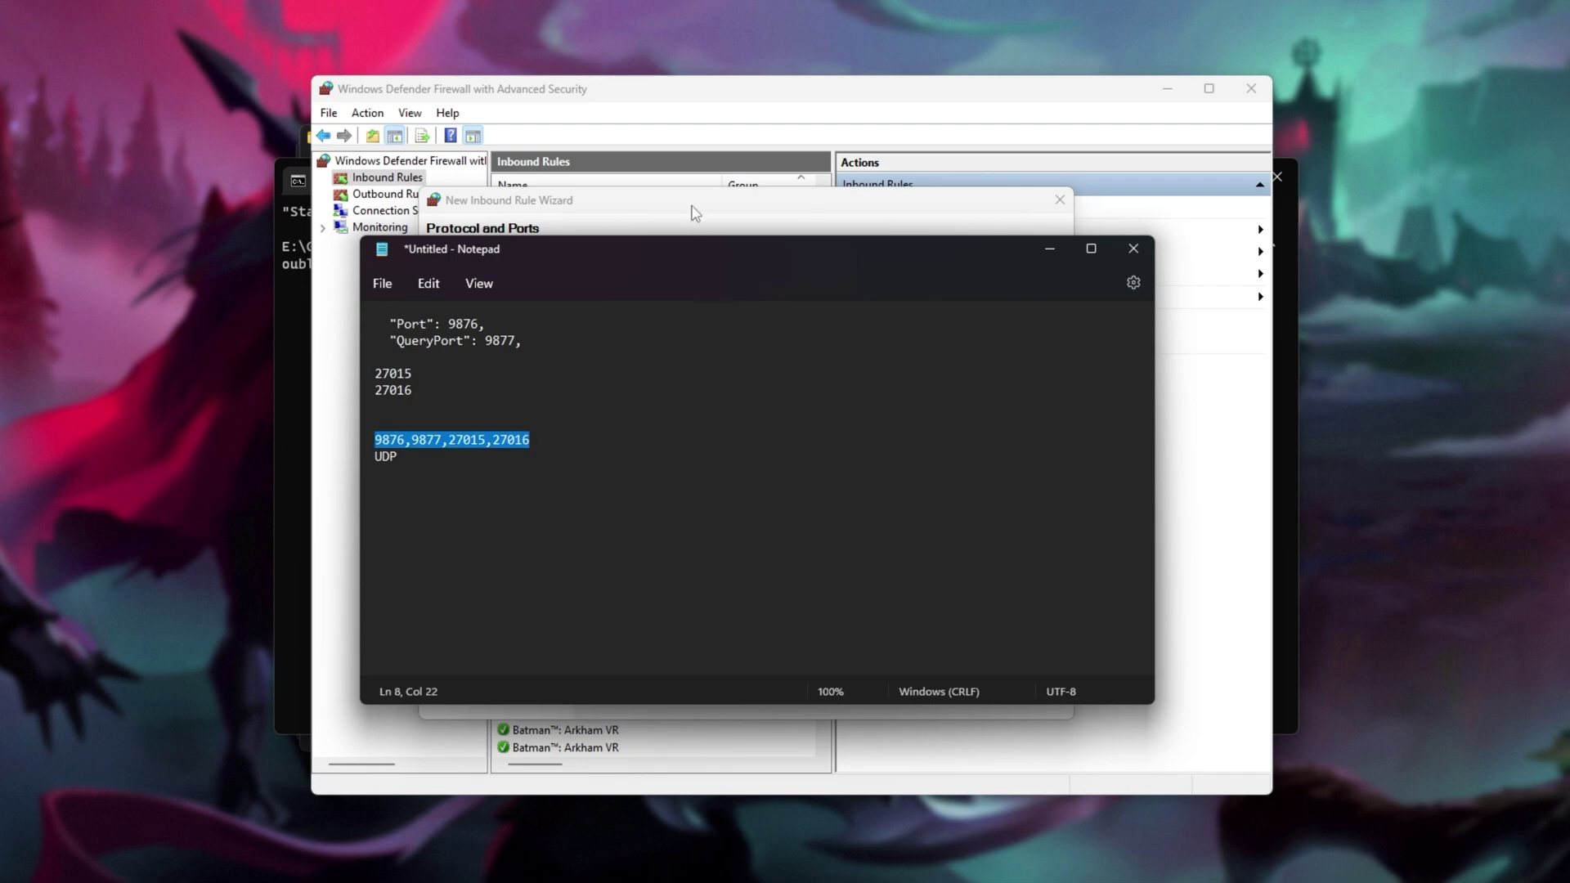
- Paste the ports as local ports, allow the connection on all profiles, and name the rule V Rising
left_click(695, 211)
left_click(948, 446)
key("ctrl+v")
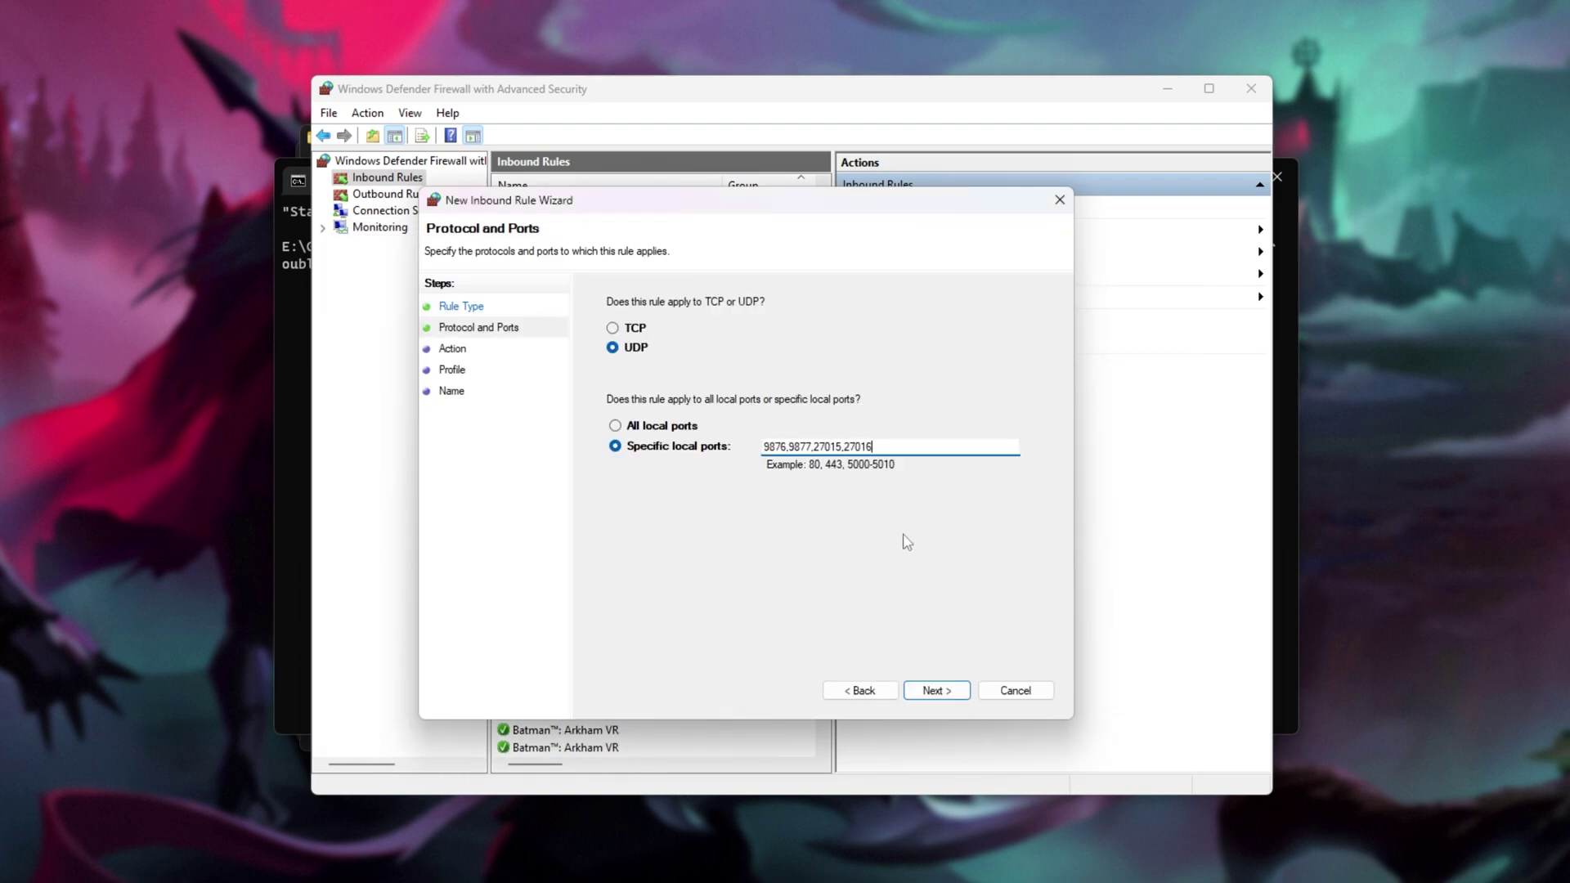
left_click(945, 695)
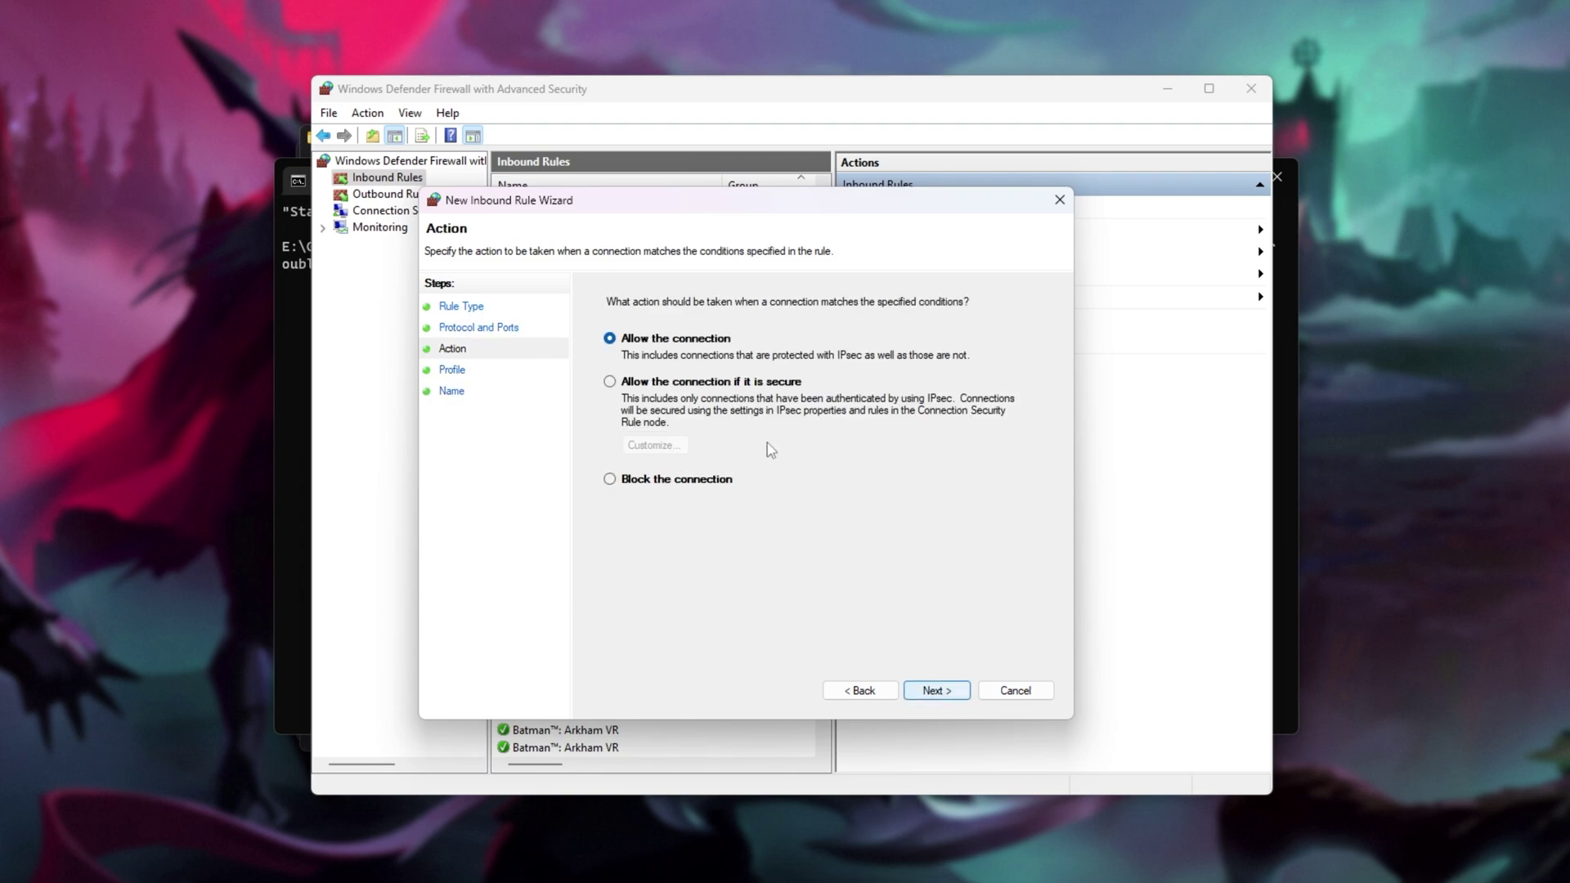
left_click(933, 693)
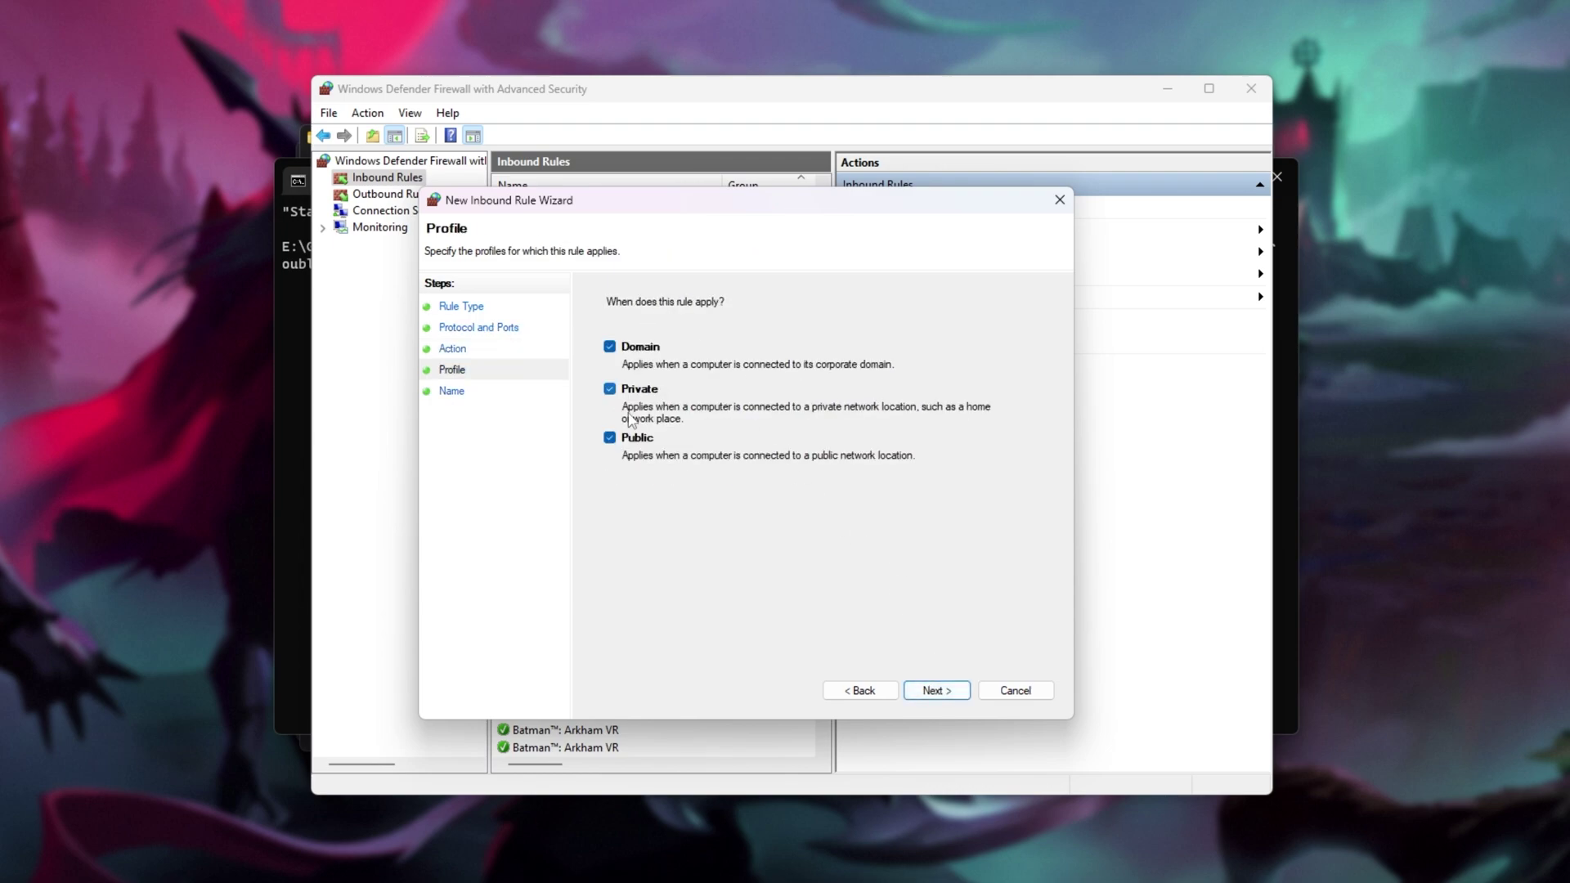
left_click(937, 693)
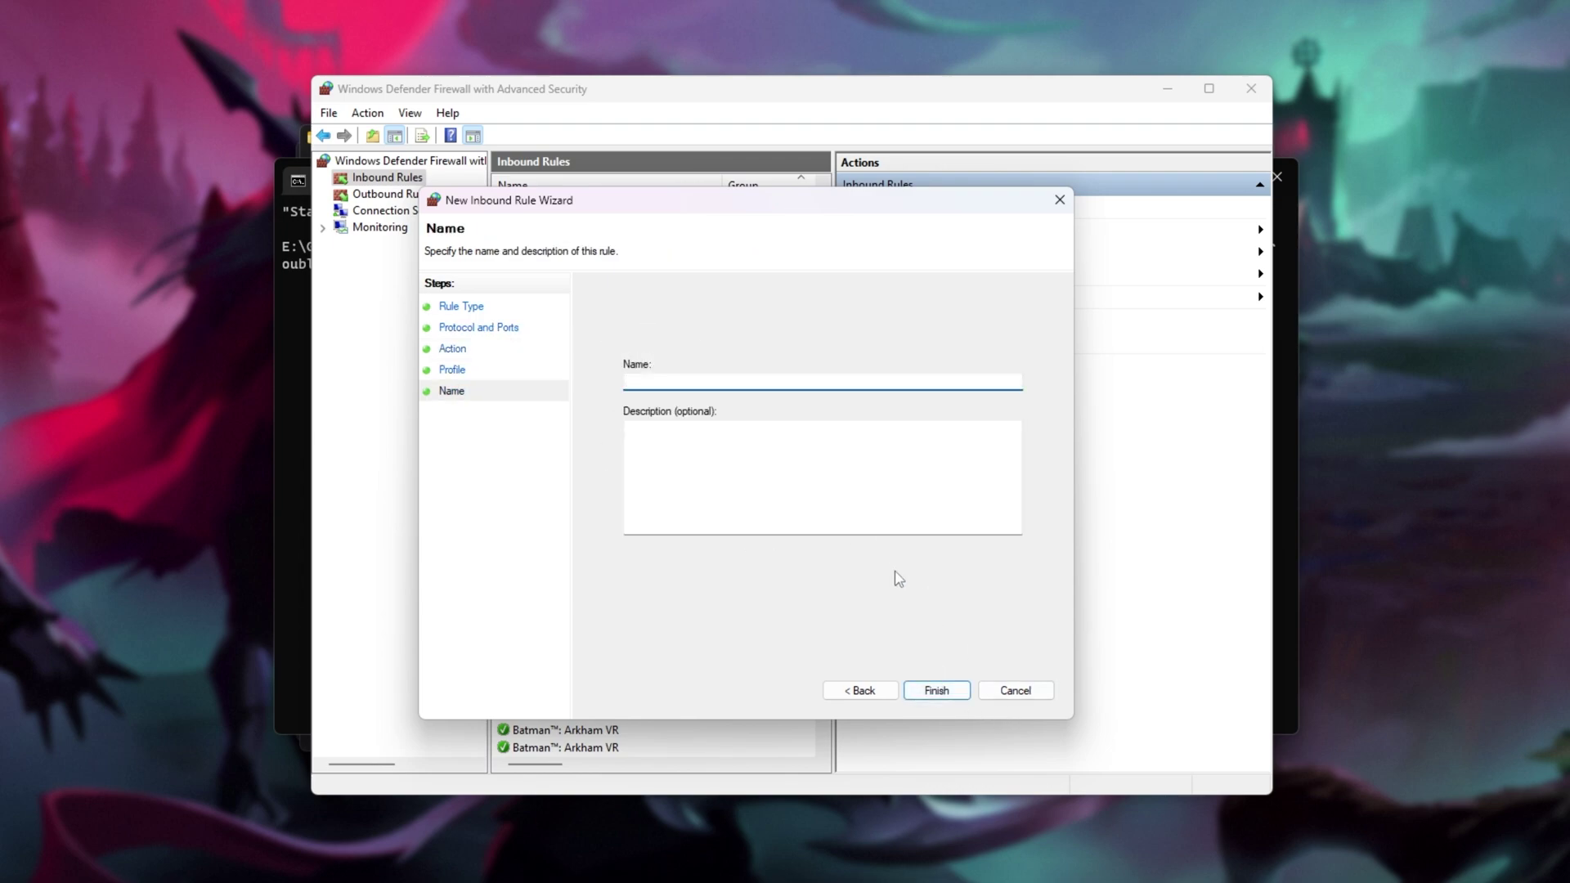
type("V Rising")
key("Return")
key("alt+Tab")
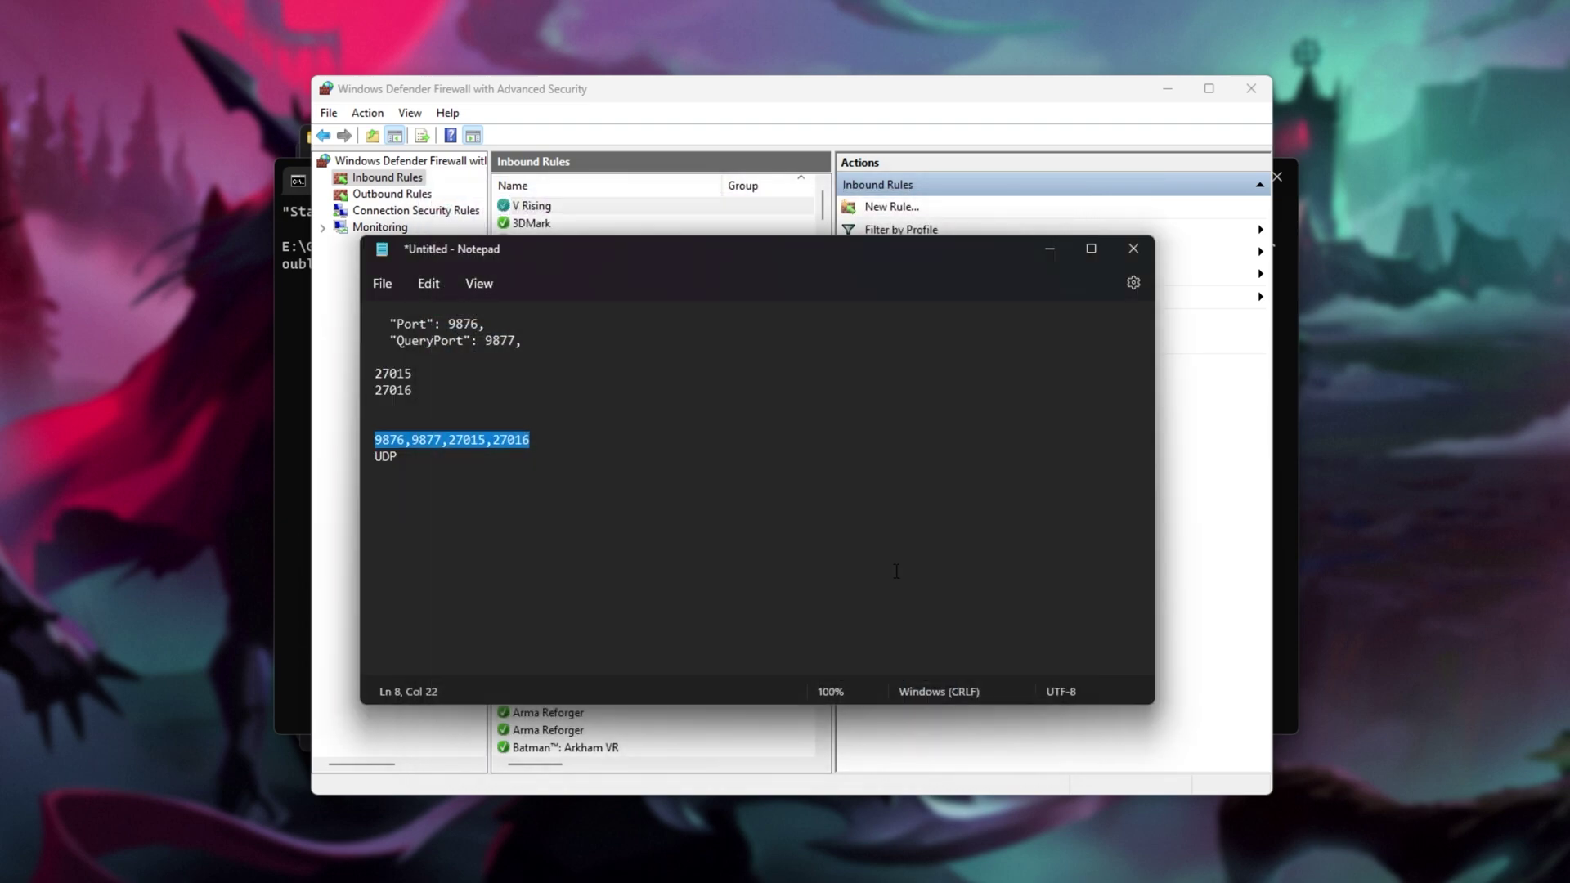
left_click(918, 123)
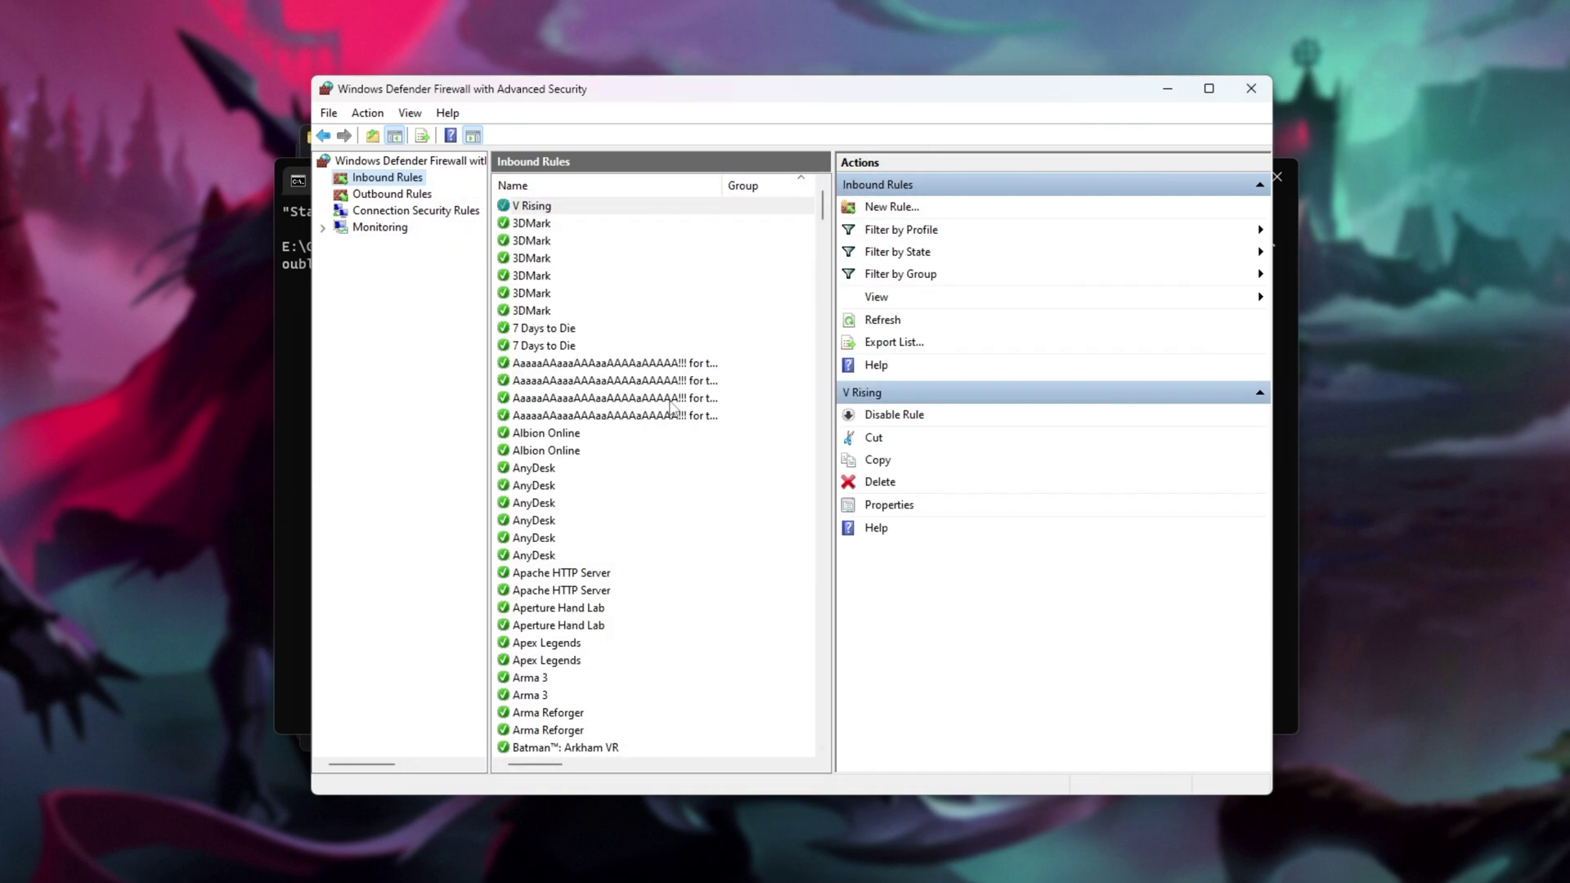
- Start a new port-based UDP outbound rule with remote ports 9876,9877,27015,27016
left_click(385, 195)
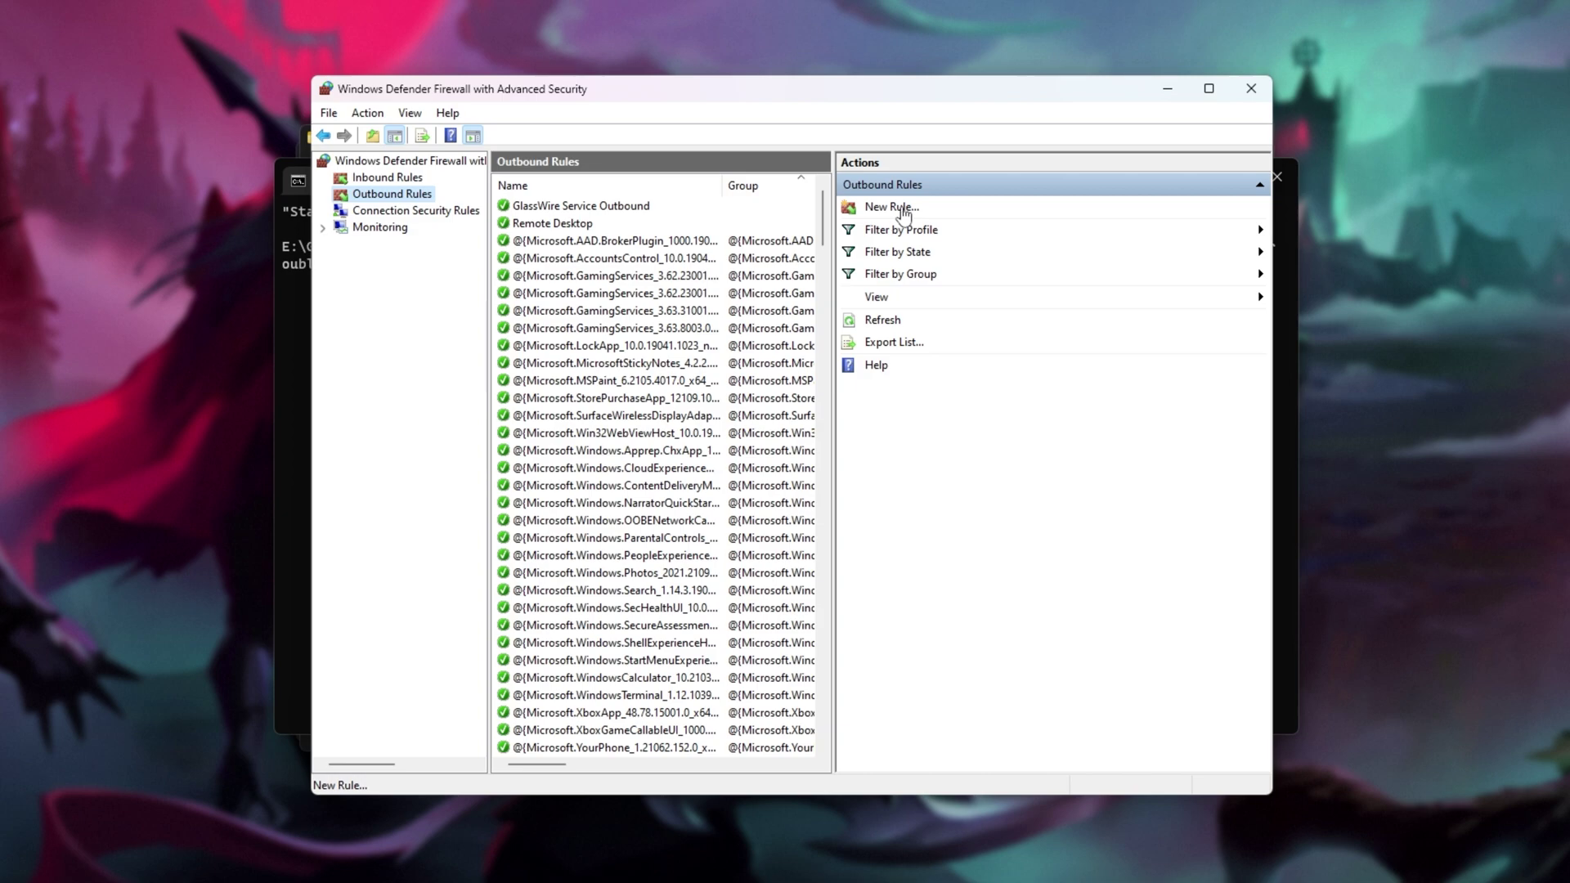
left_click(902, 209)
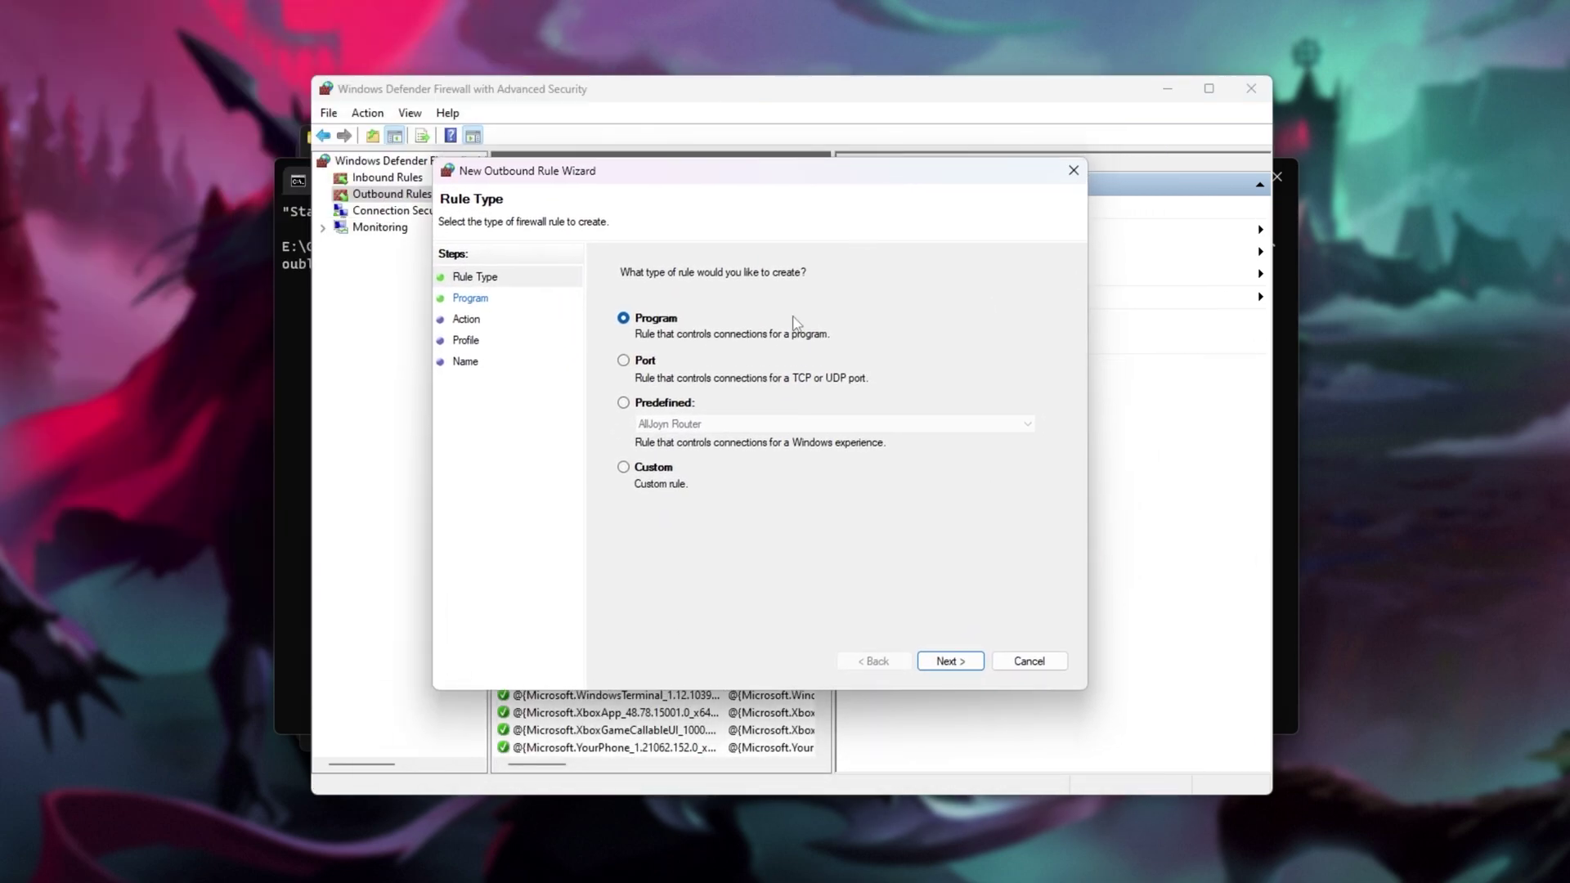
left_click(639, 362)
left_click(948, 660)
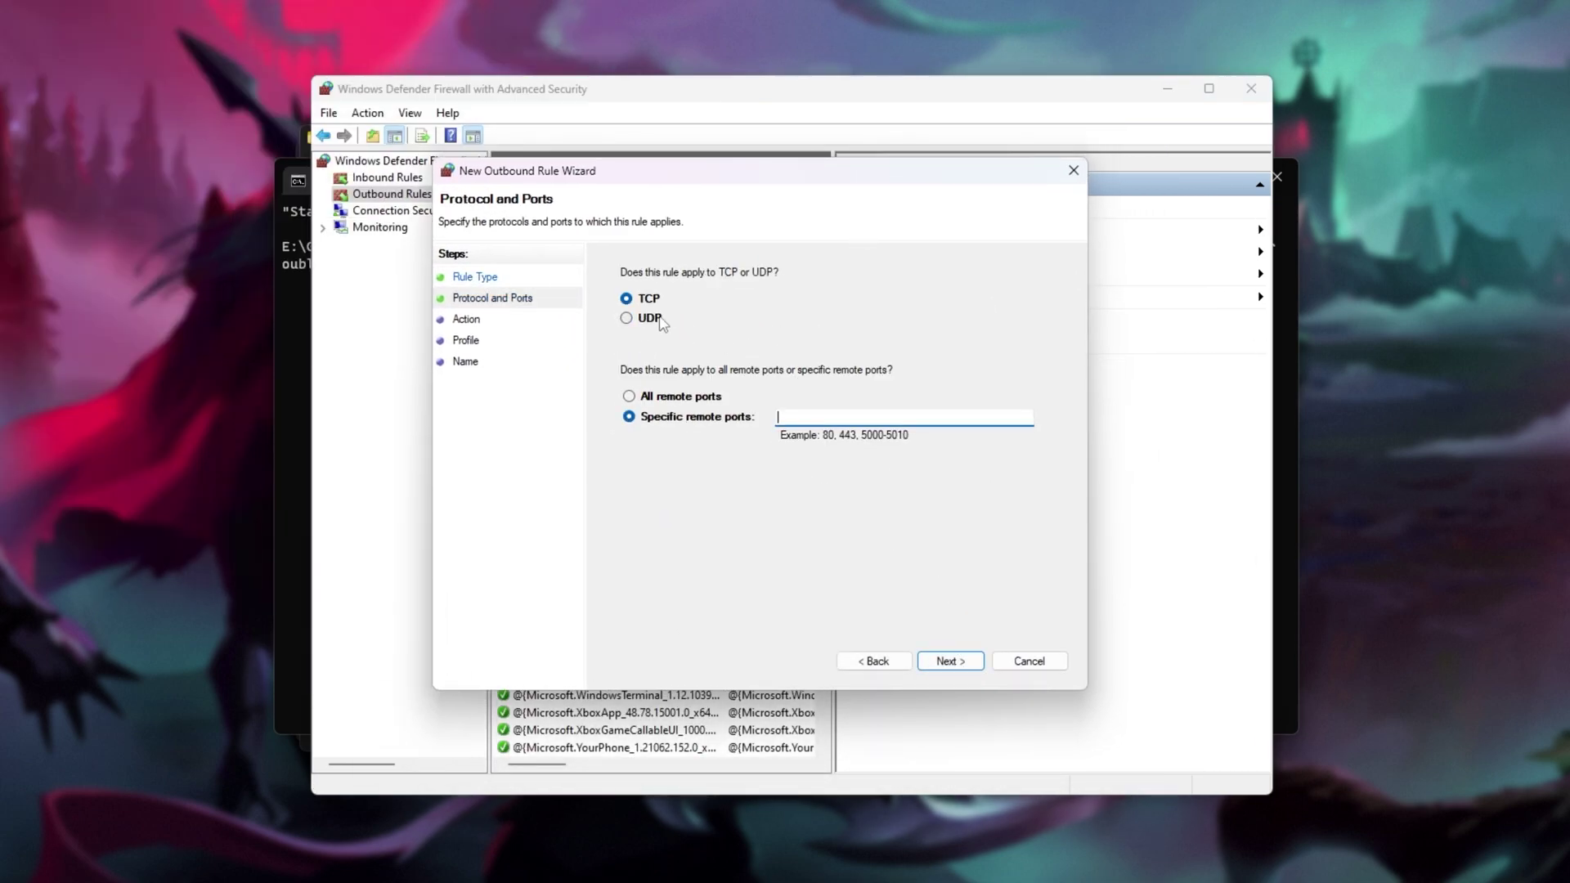
left_click(626, 318)
type("9876,9877,27015,27016")
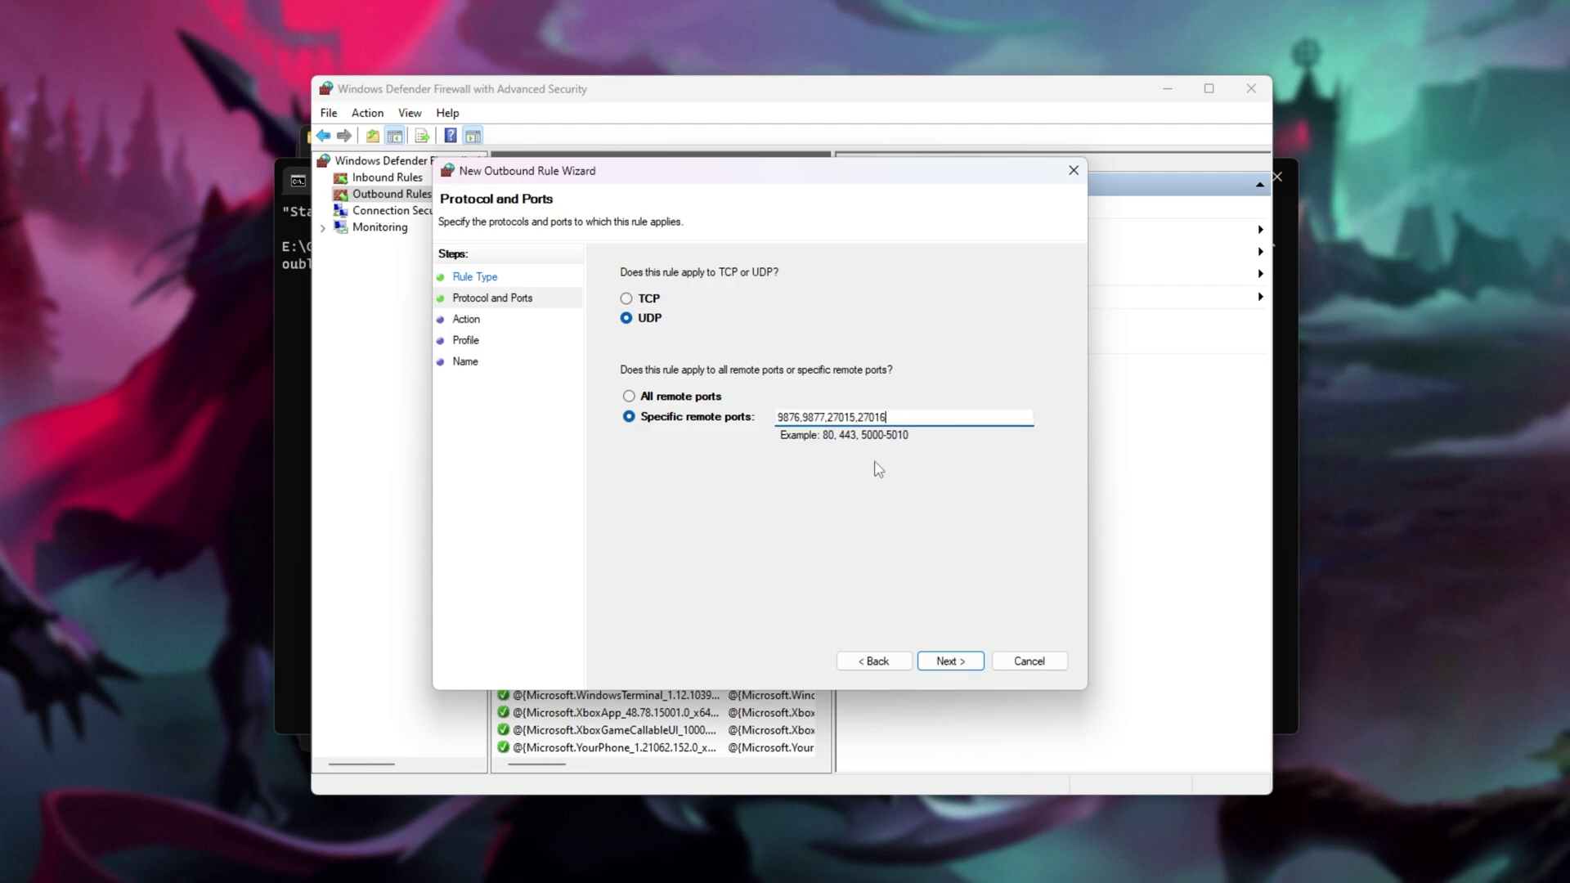
- Allow the connection on all profiles and name the outbound rule V Rising
left_click(951, 659)
left_click(651, 308)
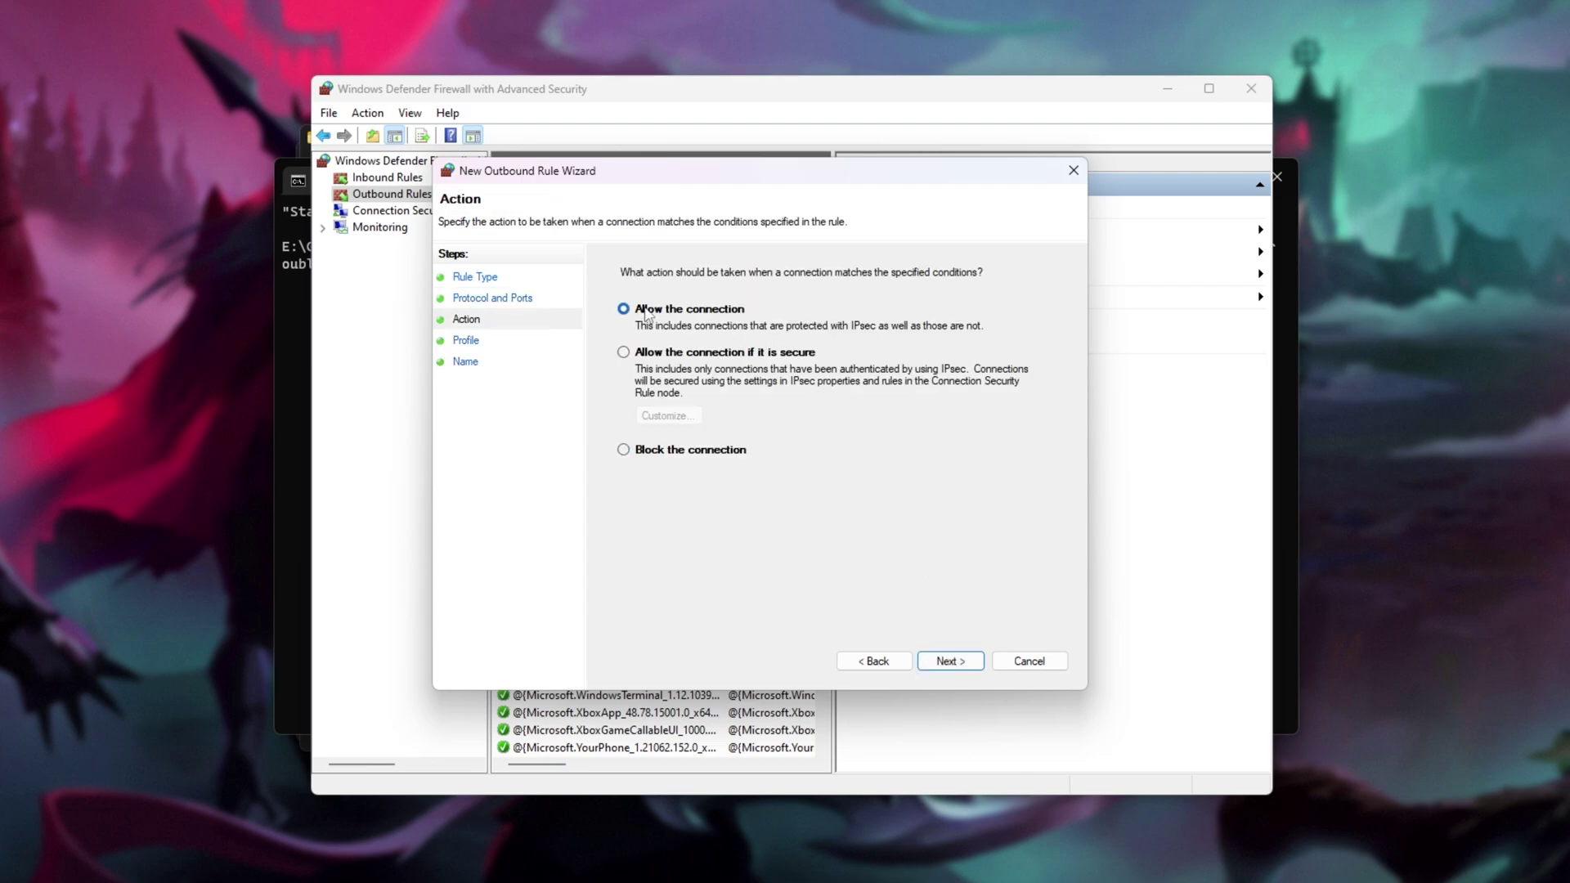
left_click(965, 658)
left_click(944, 661)
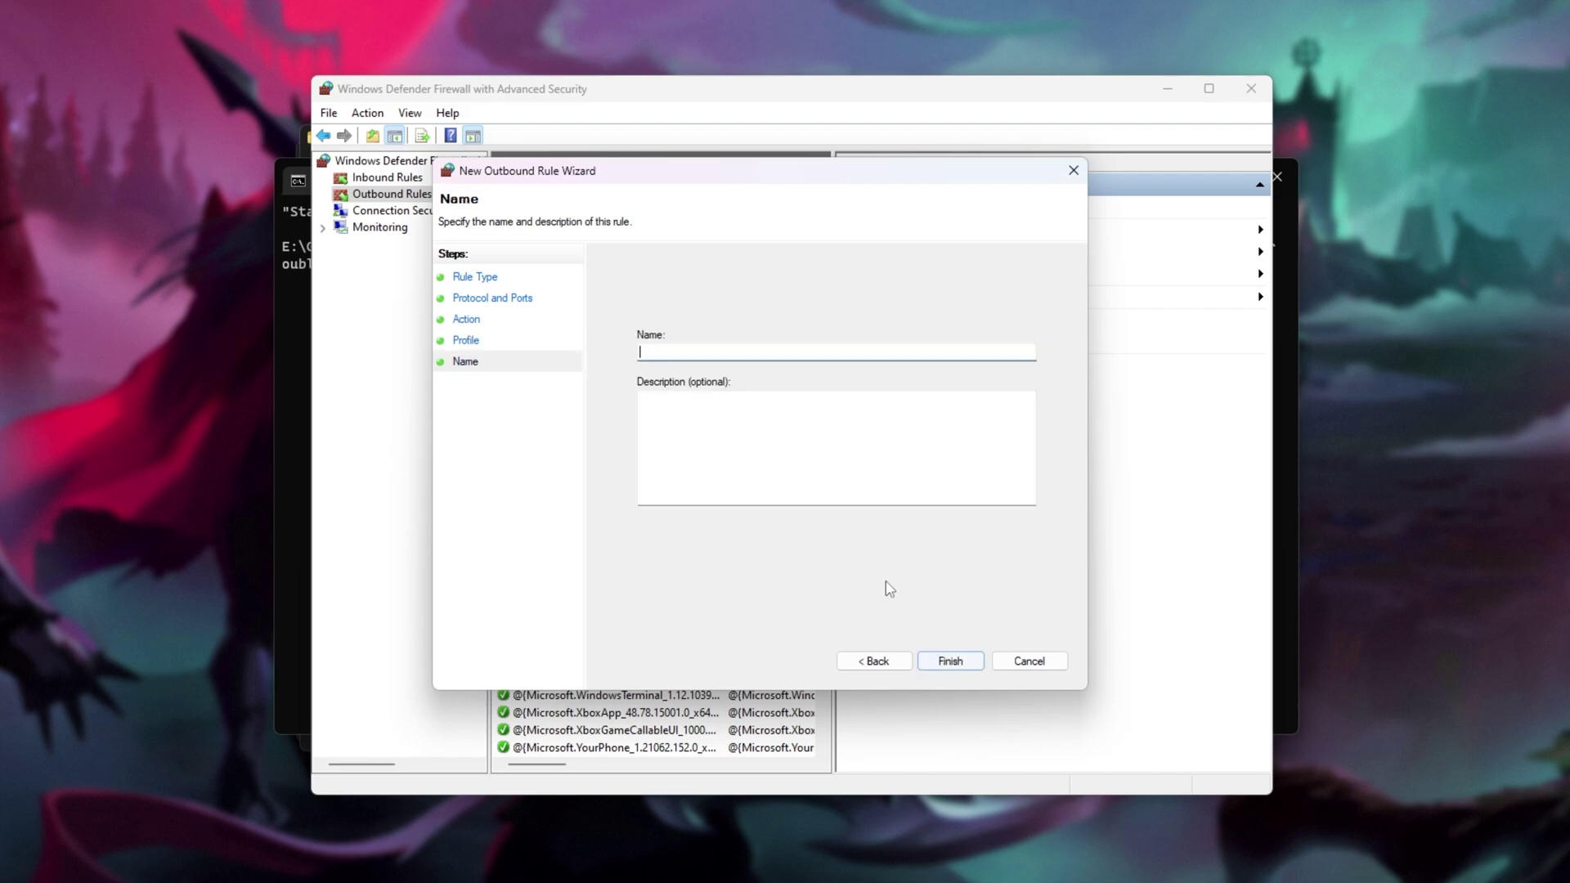
type("V Rising")
key("Return")
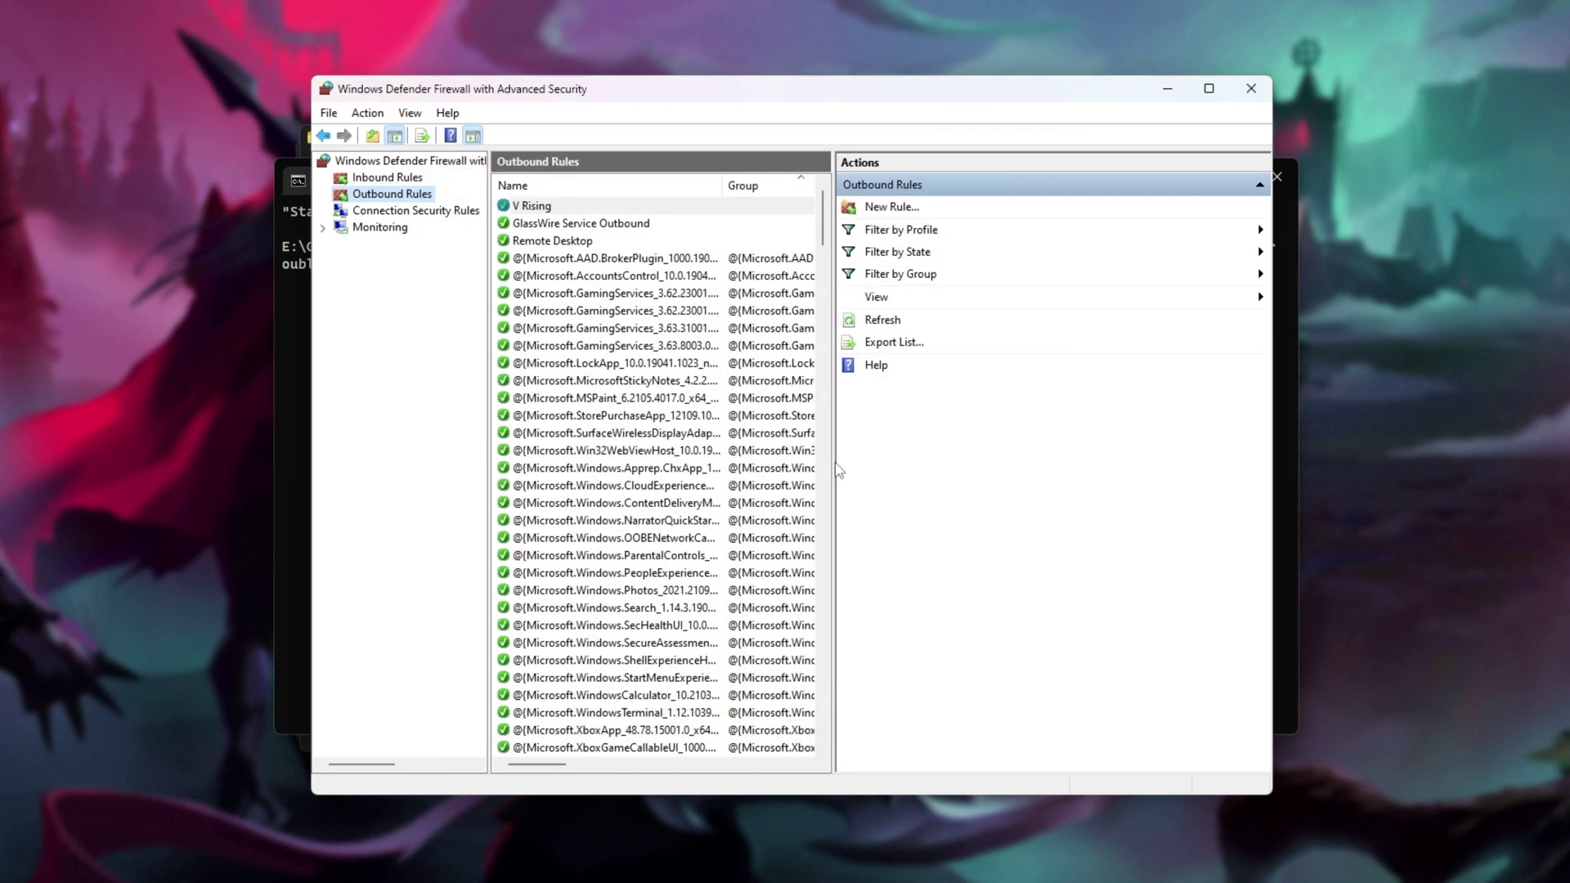
- Close the firewall console and minimize the Notepad port notes
left_click(1251, 88)
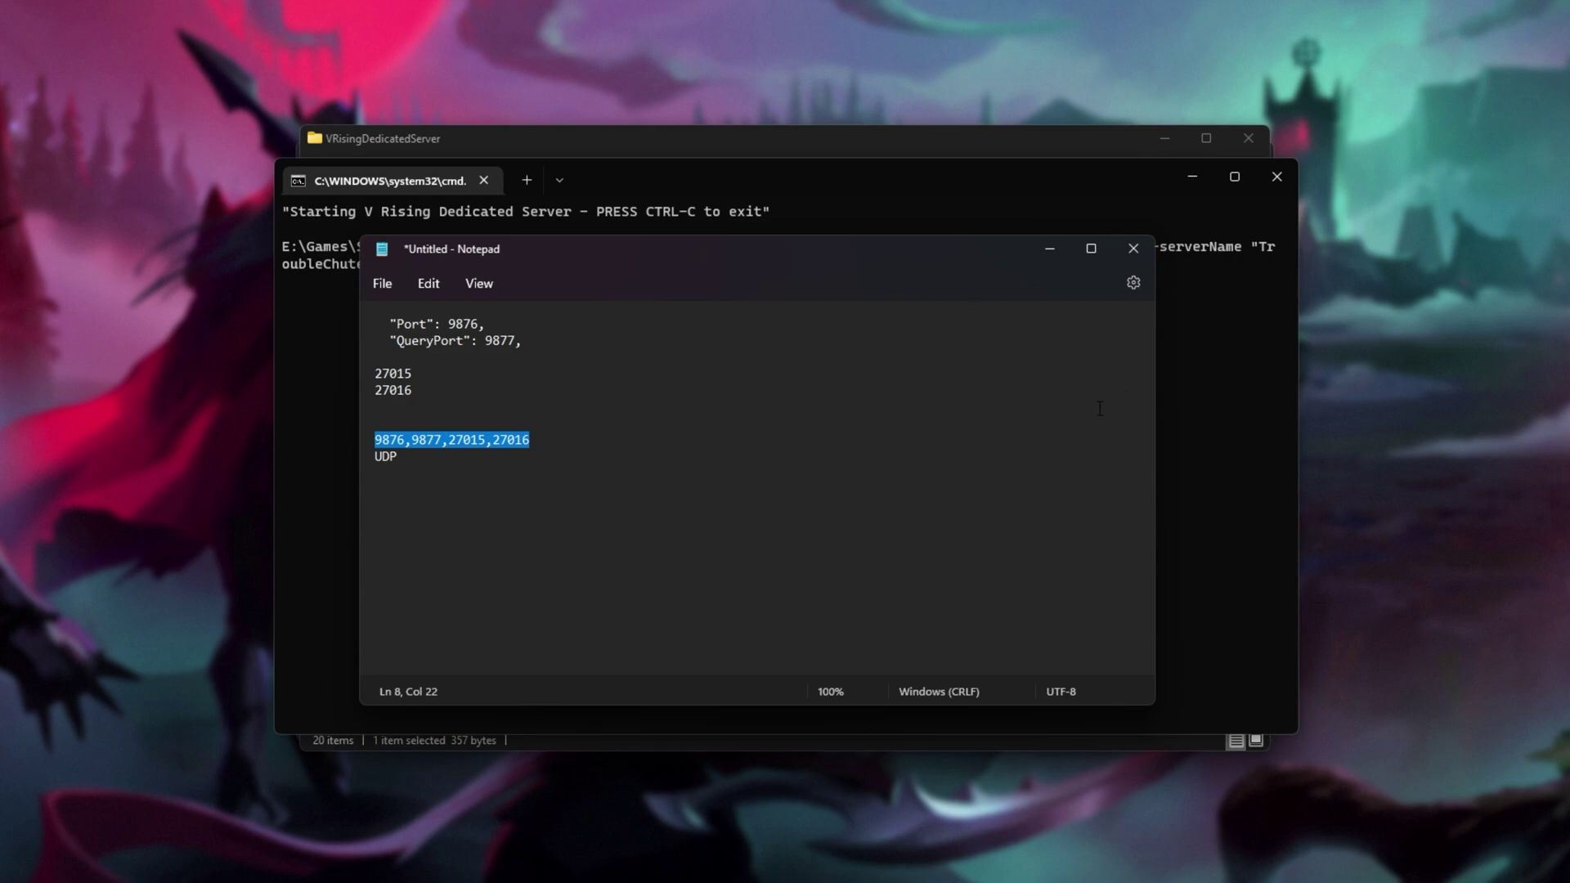
key("ctrl+a")
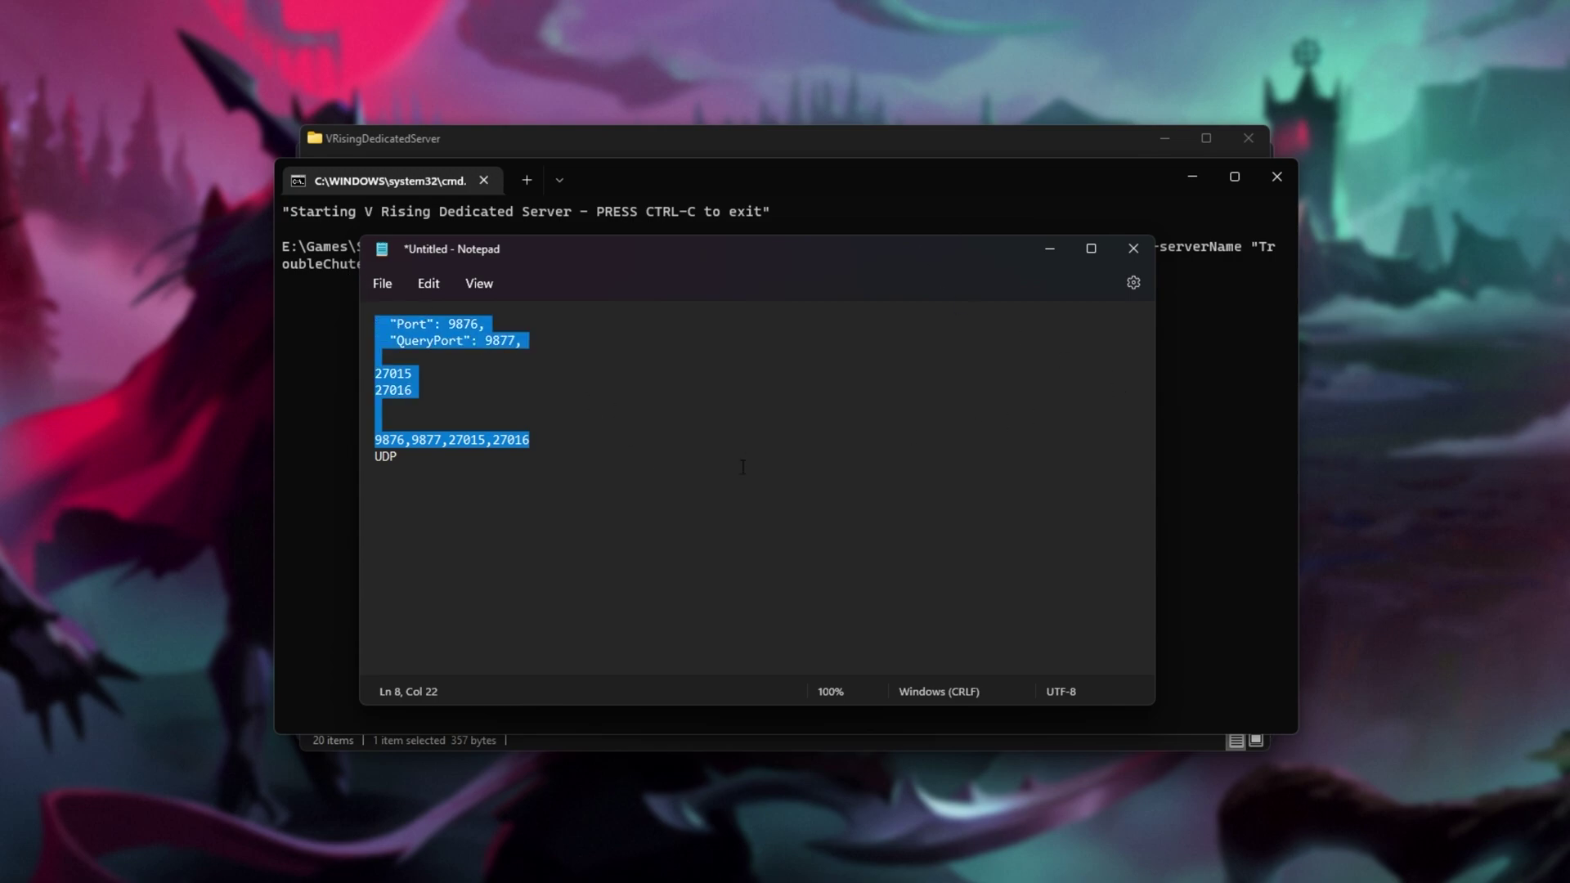
left_click(766, 502)
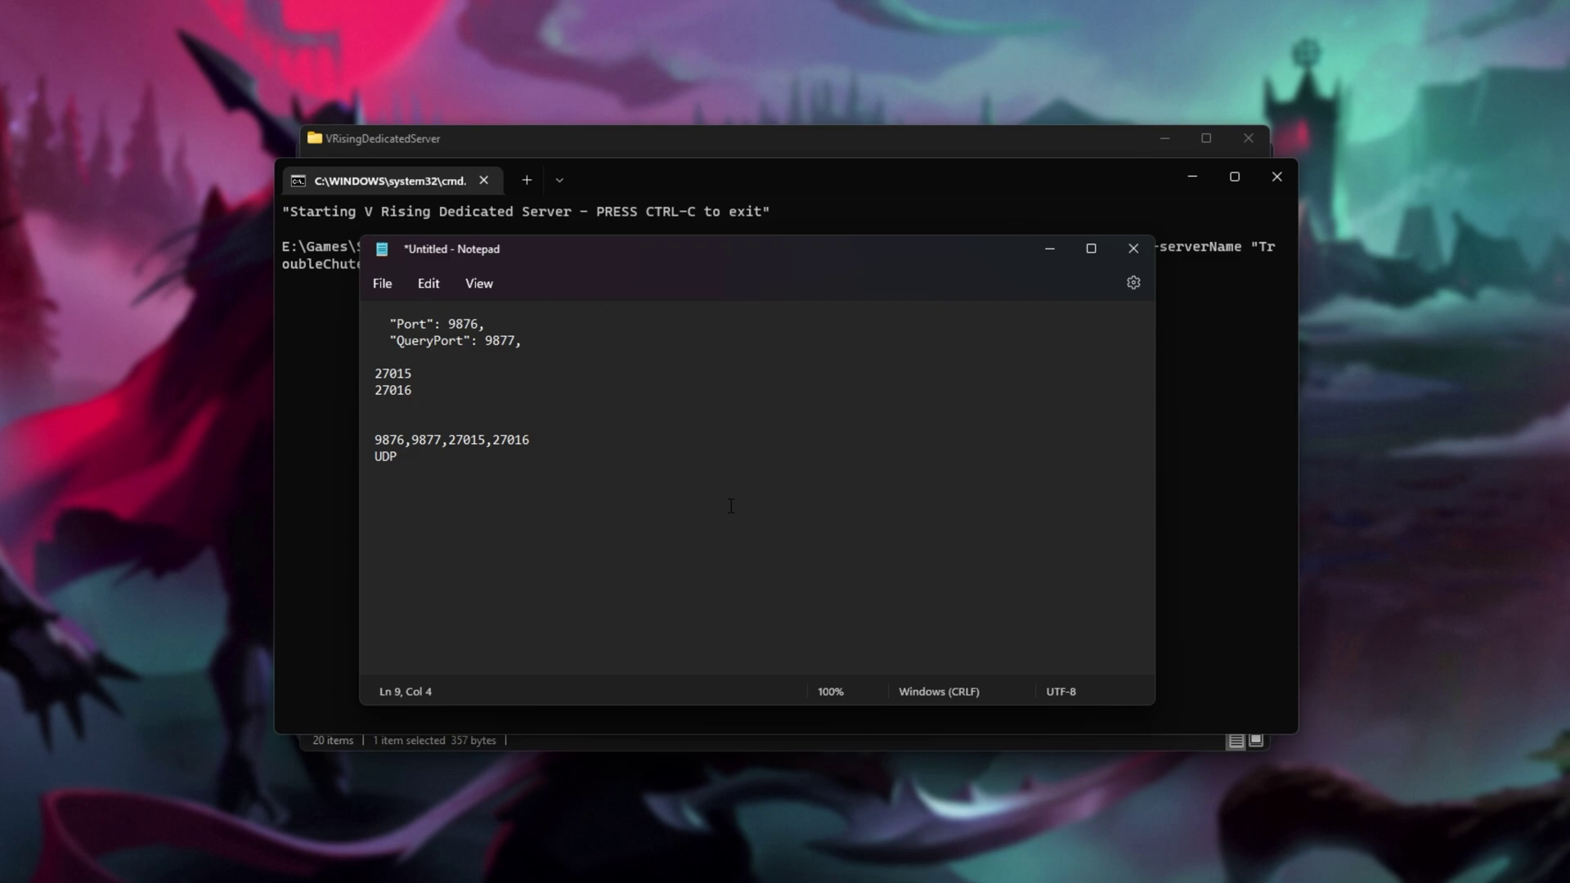
left_click(1038, 250)
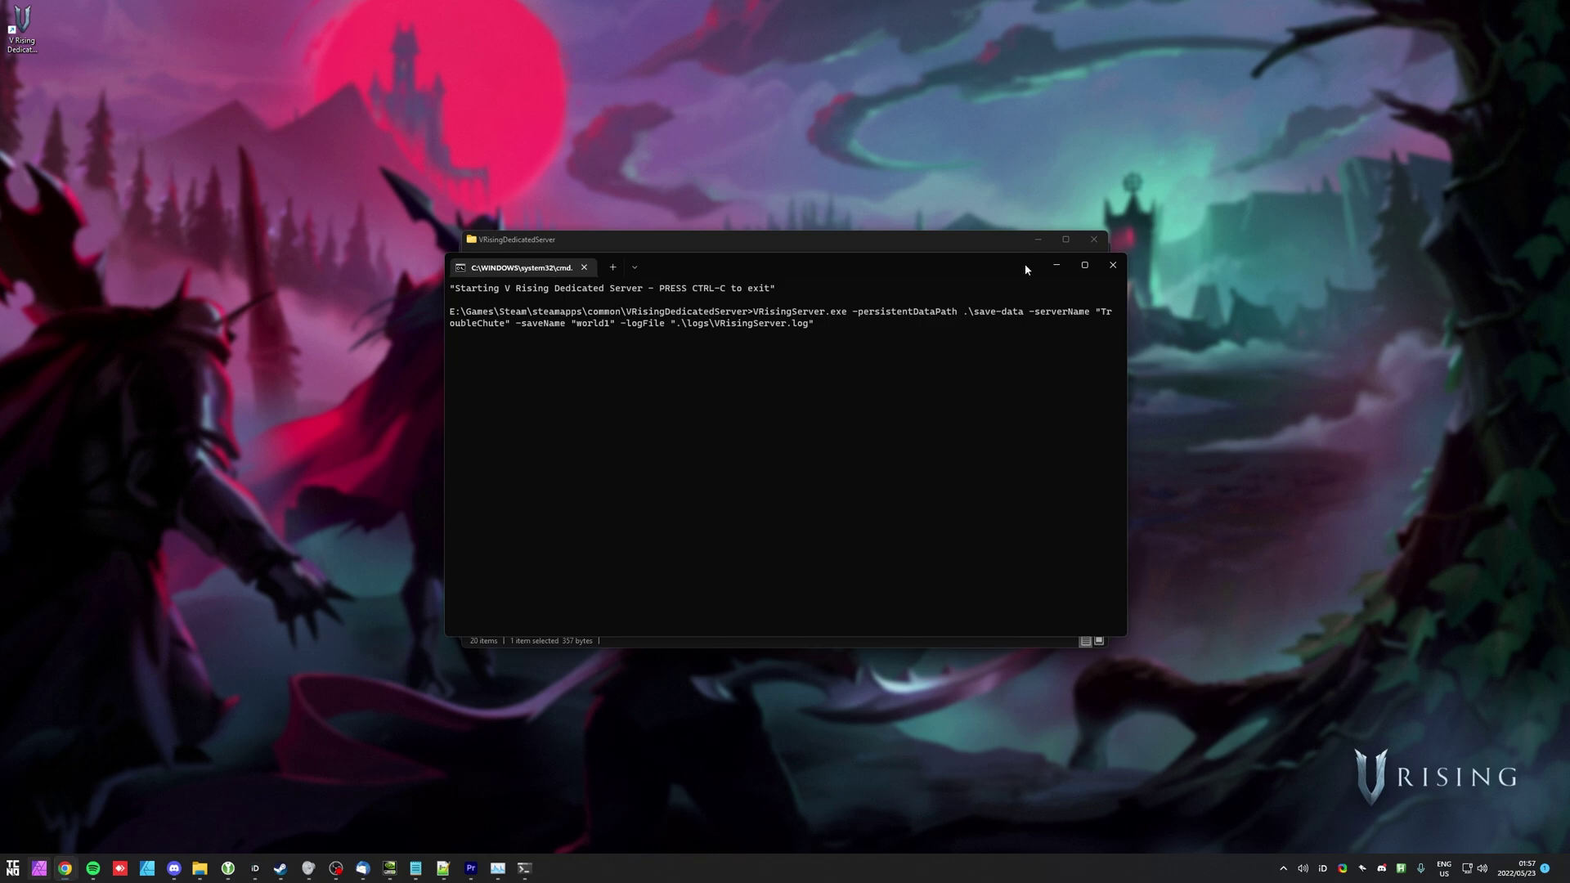
- Close the server console and select start.bat in the VRisingDedicatedServer folder
left_click(1111, 265)
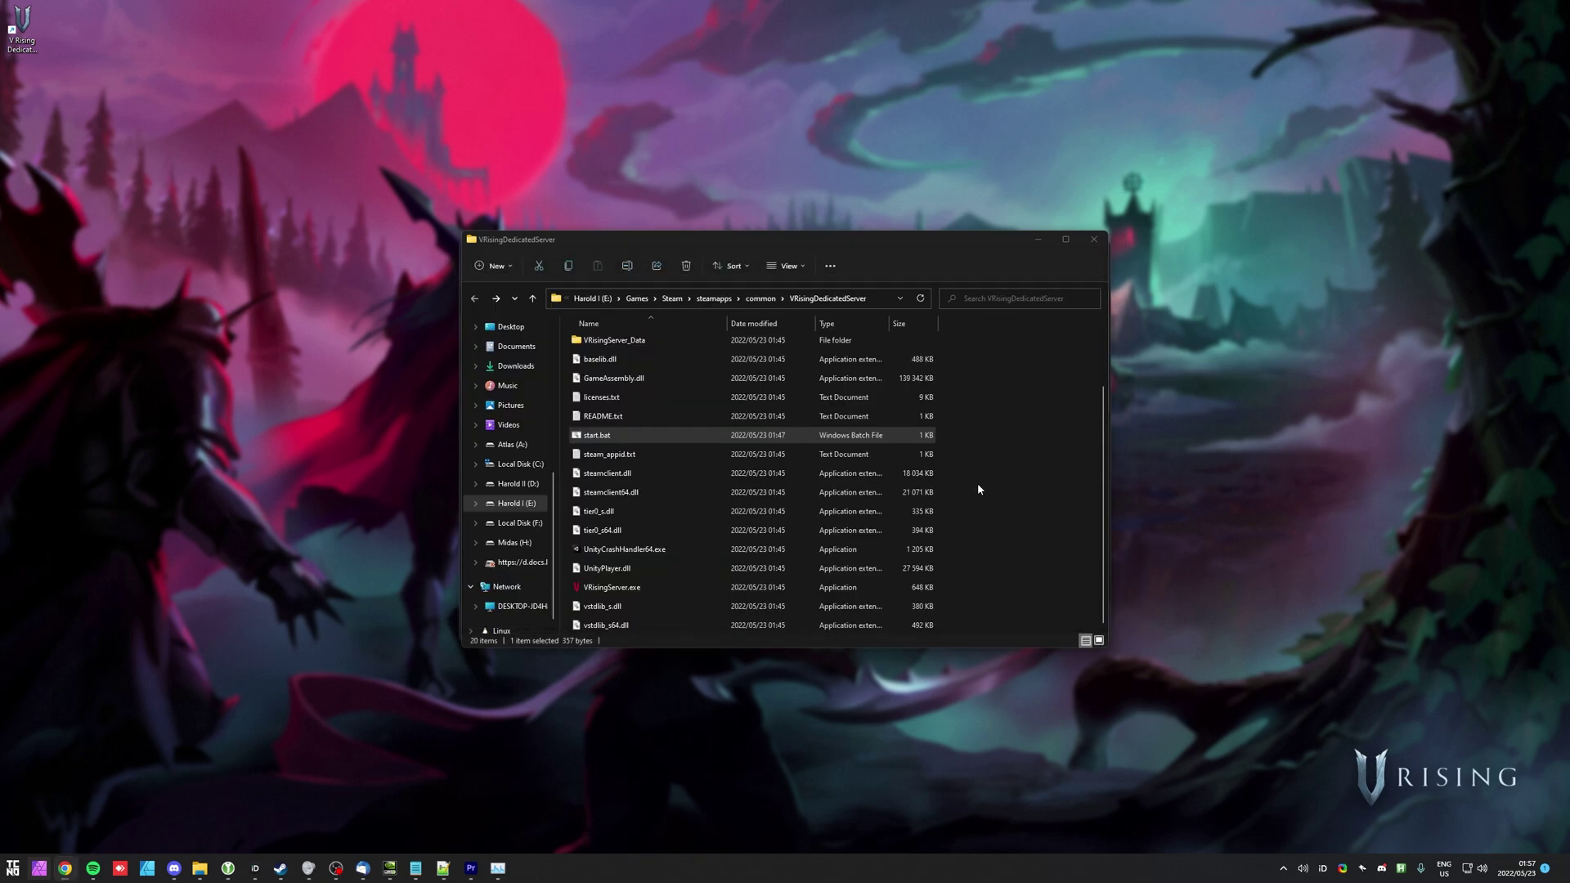
left_click_drag(1022, 606, 954, 367)
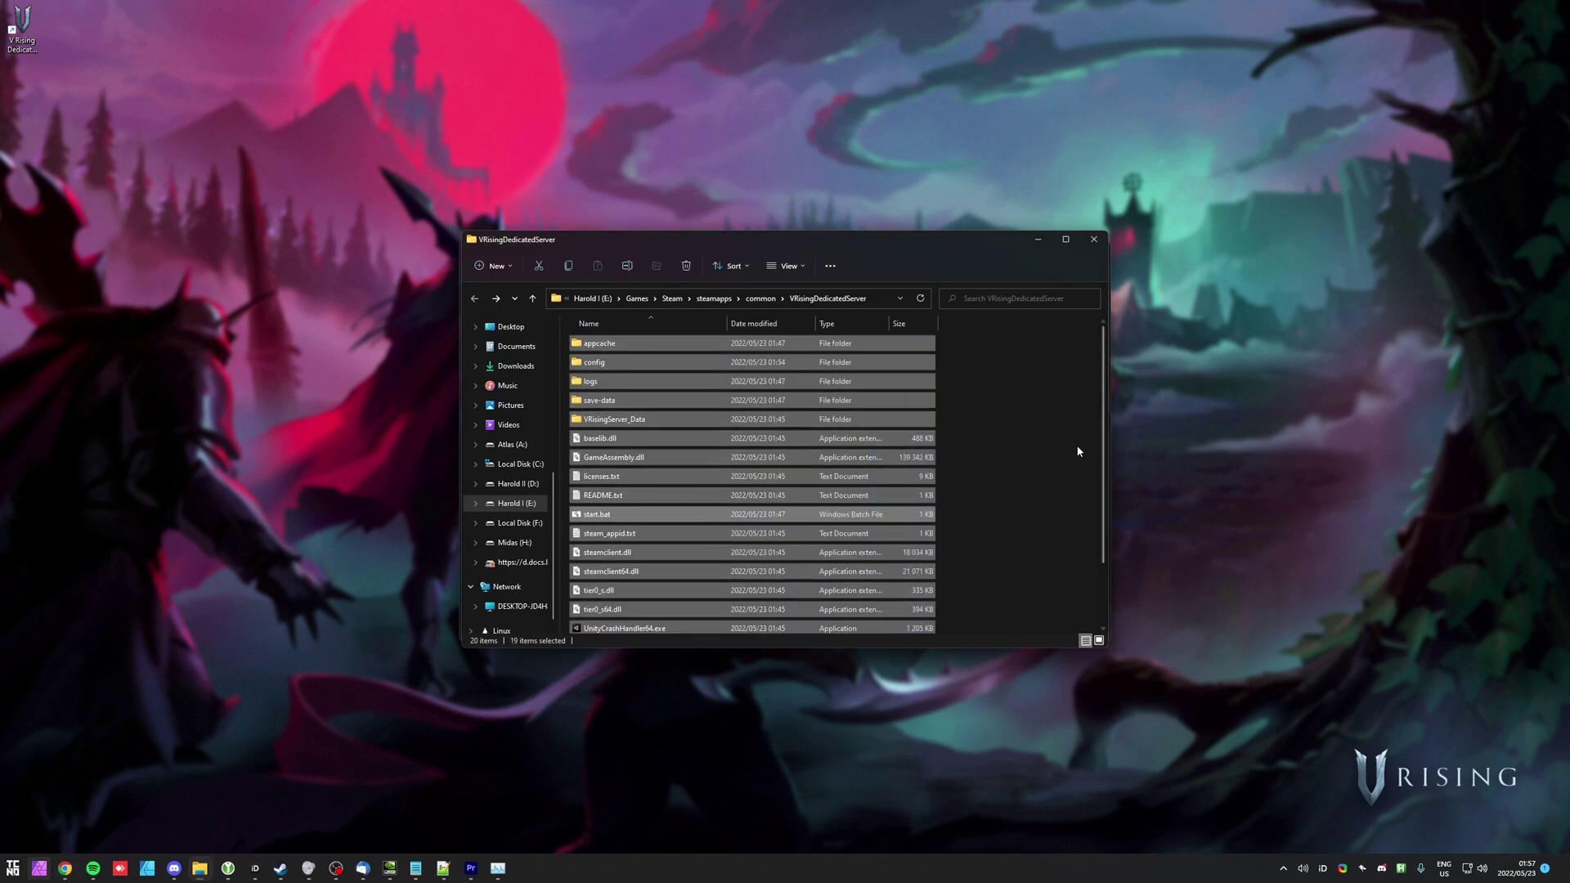
left_click(870, 514)
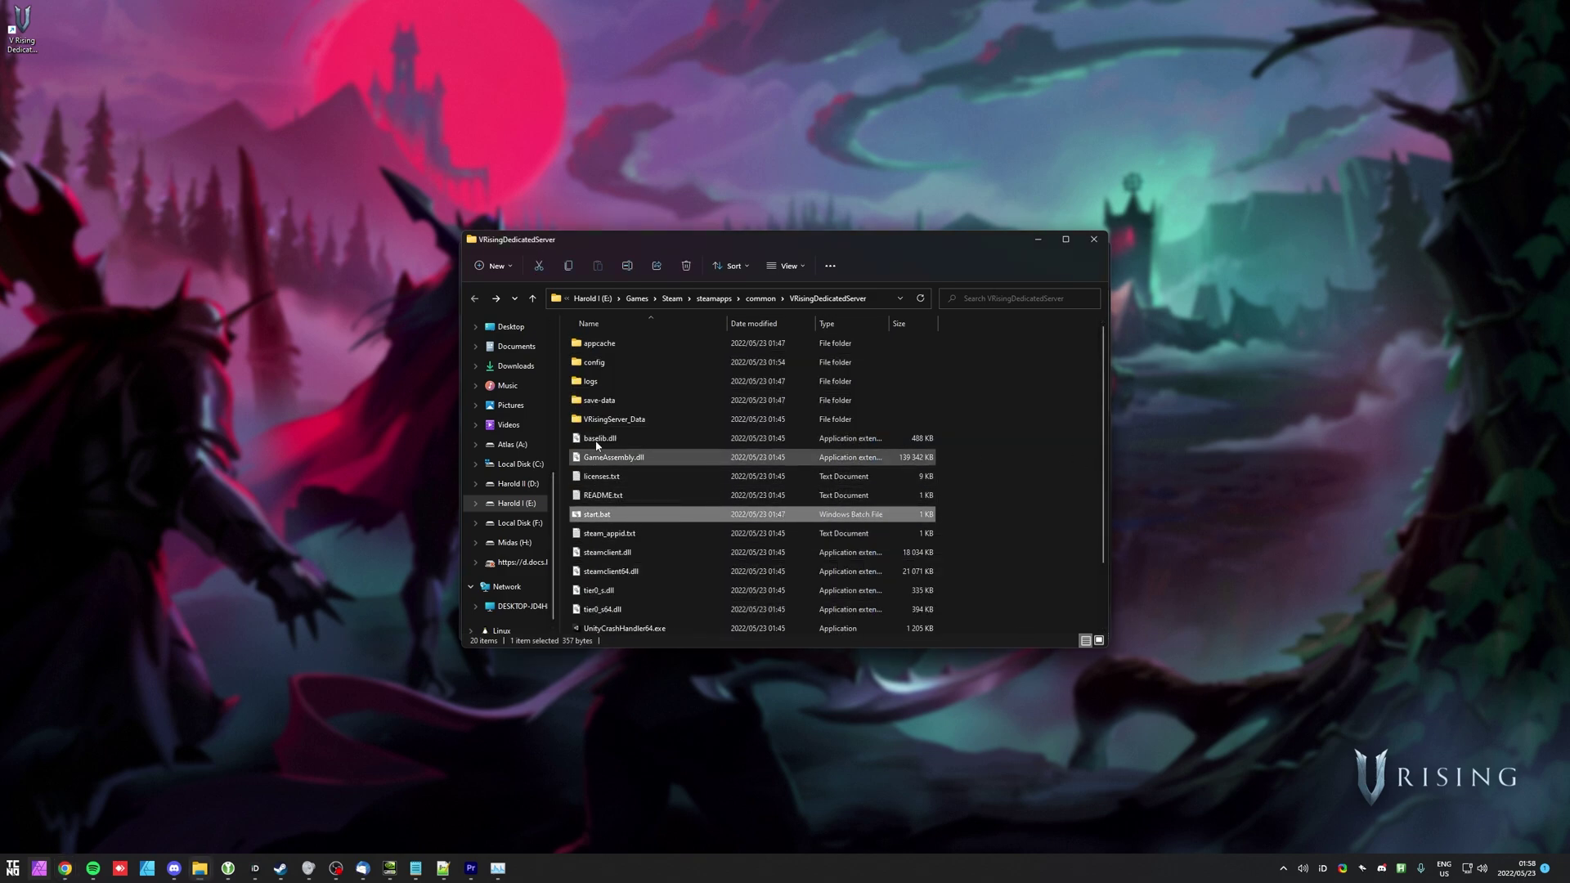